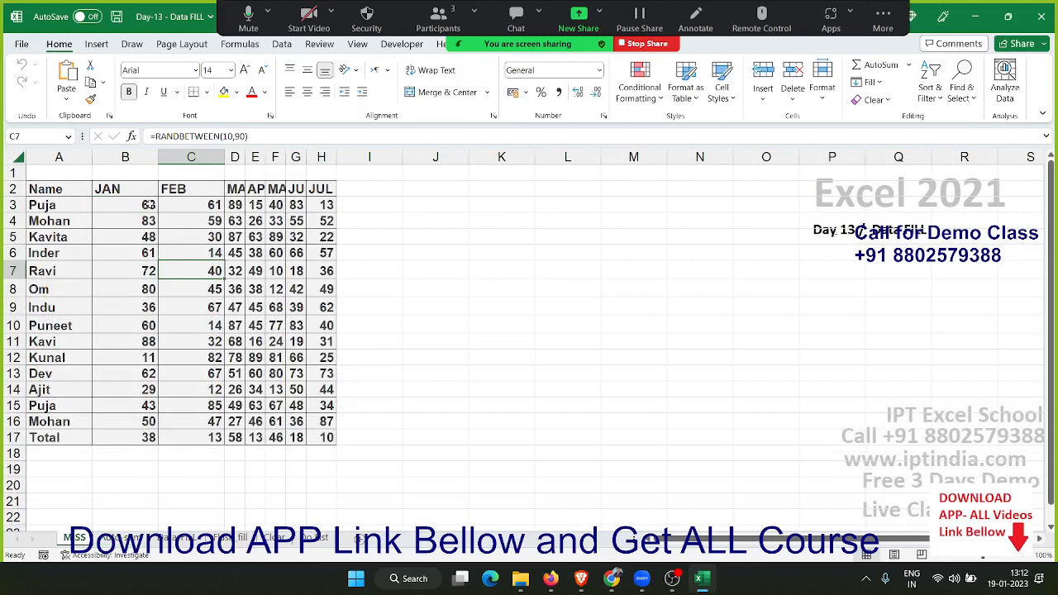
Clear all the monthly numbers in B3:H17, keeping the names and month headers
{"action": "left_click", "coordinate": [139, 208]}
{"action": "key", "text": "ctrl+shift+Right"}
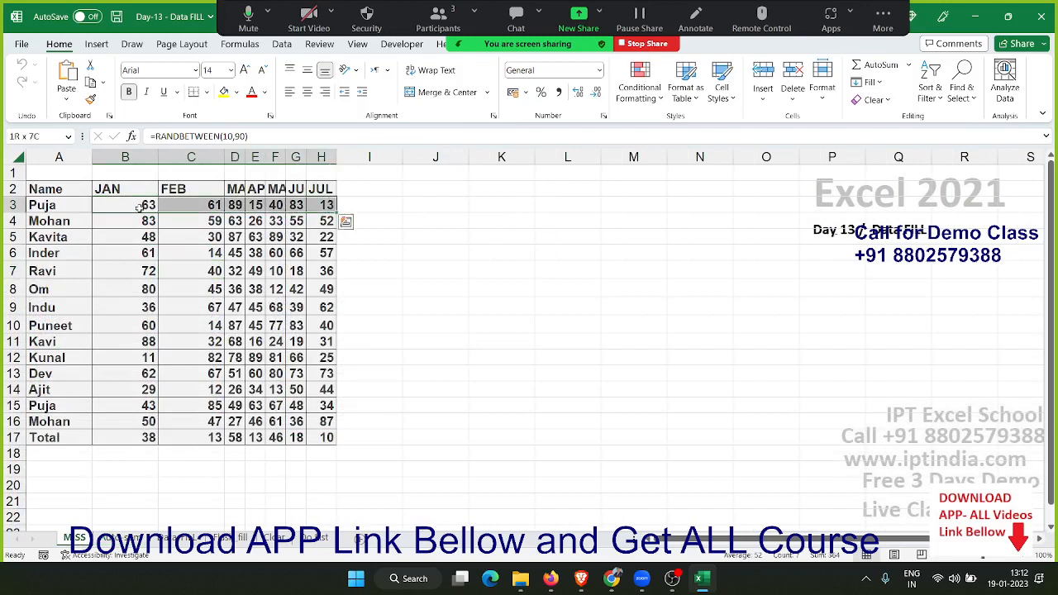
{"action": "key", "text": "ctrl+shift+Down"}
{"action": "key", "text": "Delete"}
Enter =RANDBETWEEN(10,90) in B3 for the first JAN value
{"action": "left_click", "coordinate": [139, 208]}
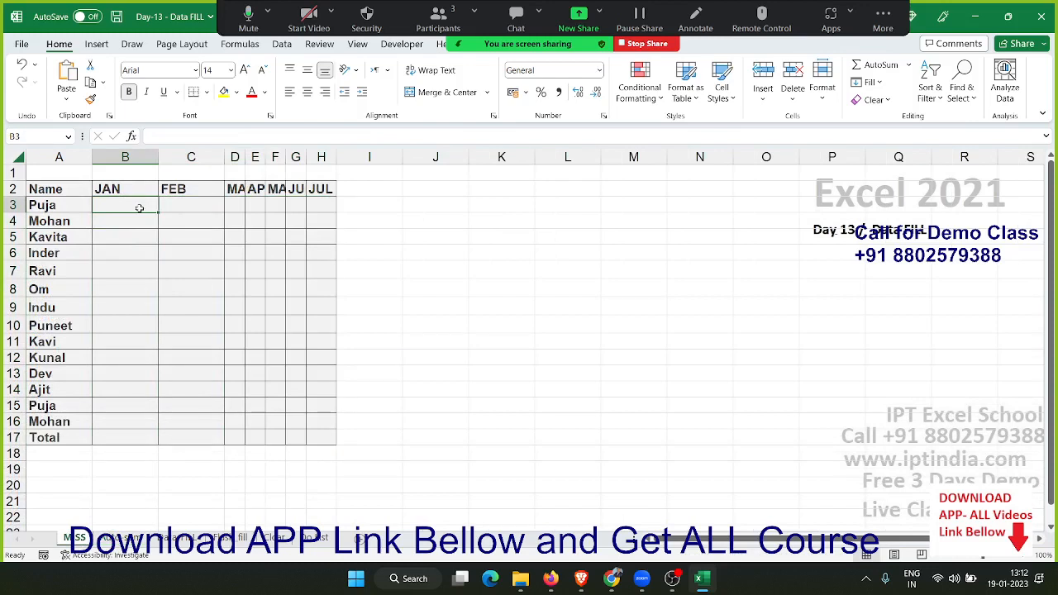
{"action": "type", "text": "=ra"}
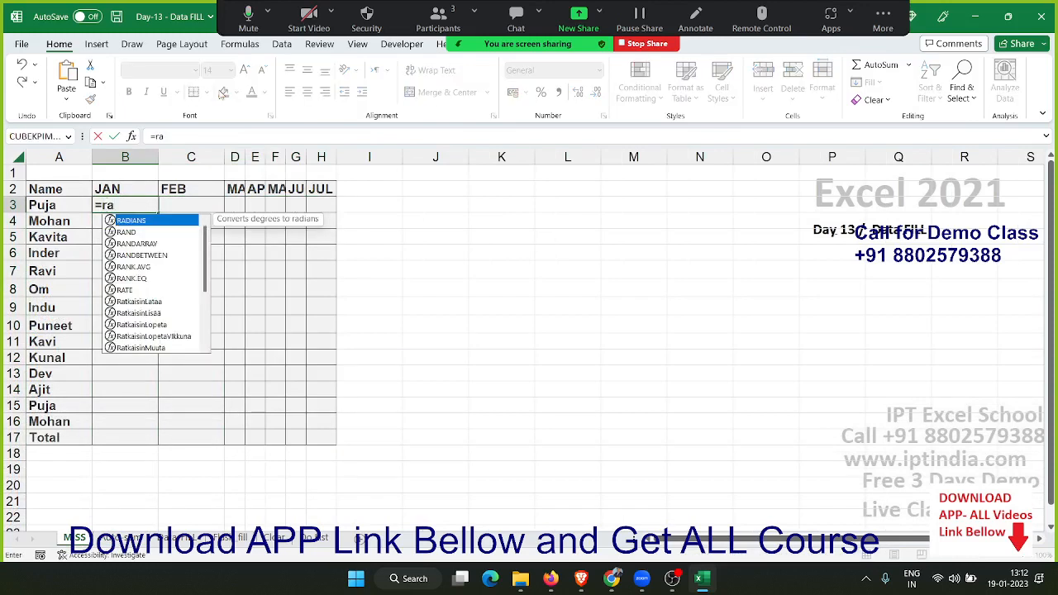
{"action": "key", "text": "Down"}
{"action": "key", "text": "Down"}
{"action": "key", "text": "Tab"}
{"action": "type", "text": "10"}
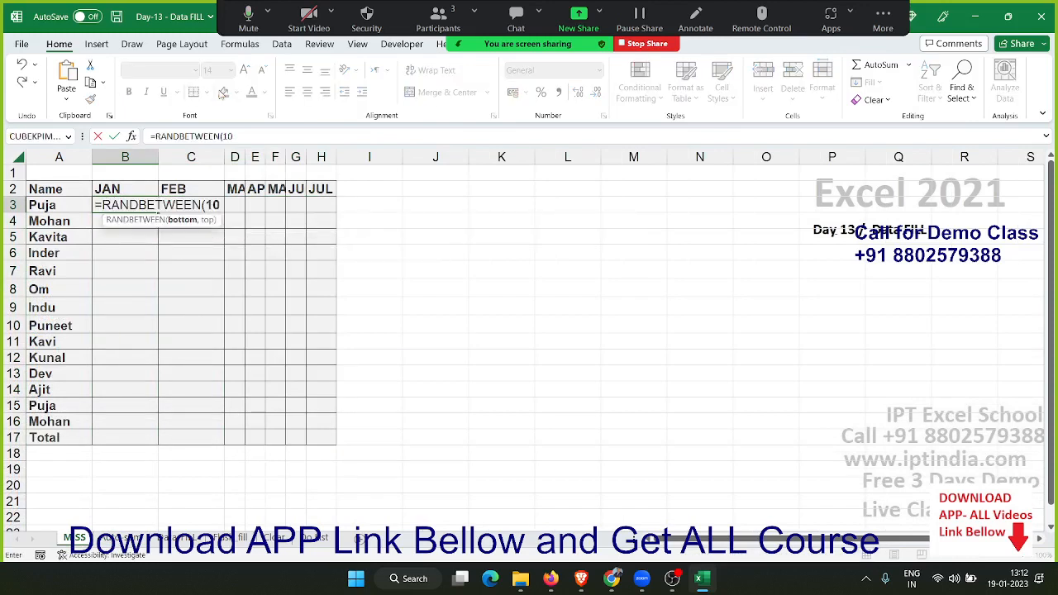
{"action": "type", "text": ",90"}
{"action": "key", "text": "ctrl+Return"}
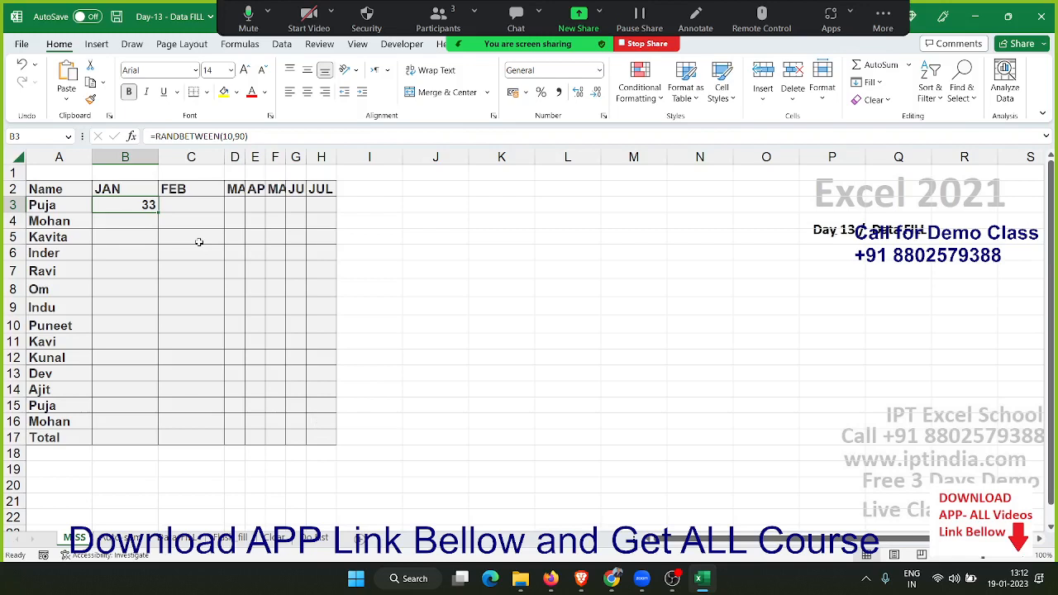
Try copying the B3 formula over the whole range B3:H17, and undo the paste
{"action": "key", "text": "ctrl+c"}
{"action": "left_click_drag", "start_coordinate": [124, 207], "coordinate": [323, 443]}
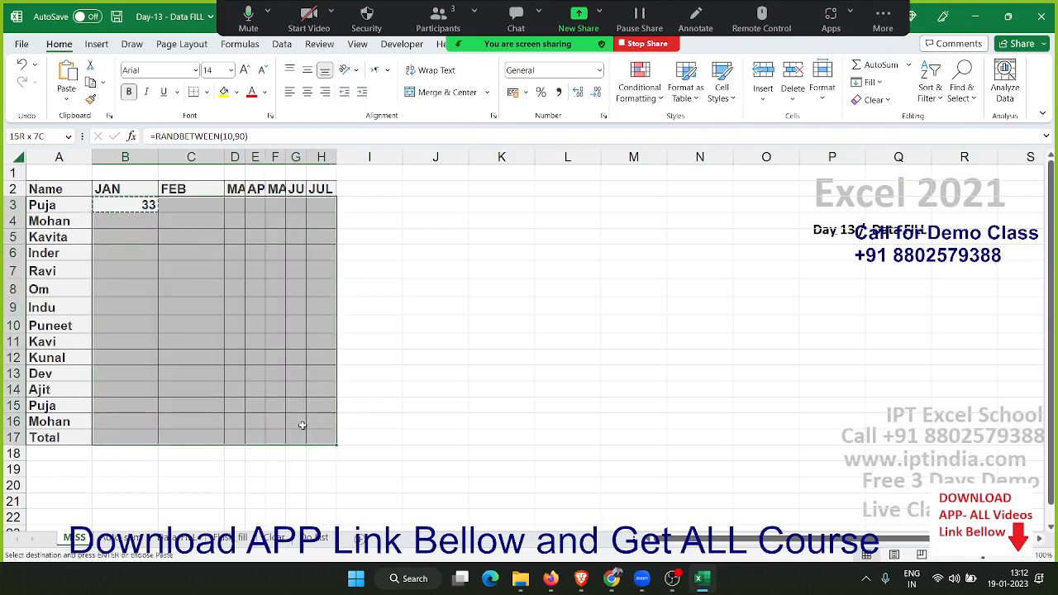
{"action": "key", "text": "ctrl+v"}
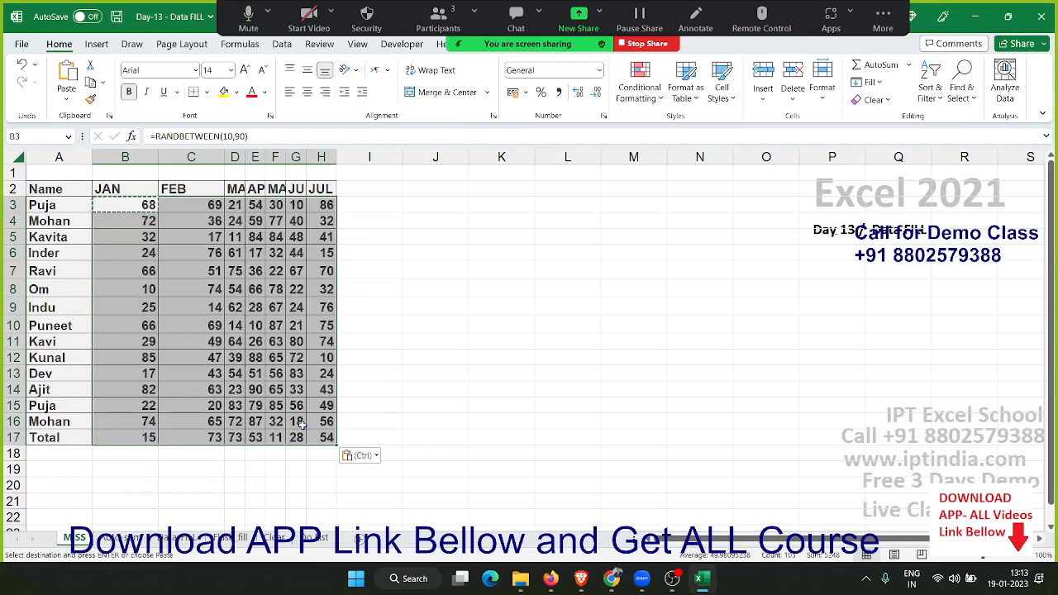
{"action": "key", "text": "ctrl+z"}
{"action": "key", "text": "Escape"}
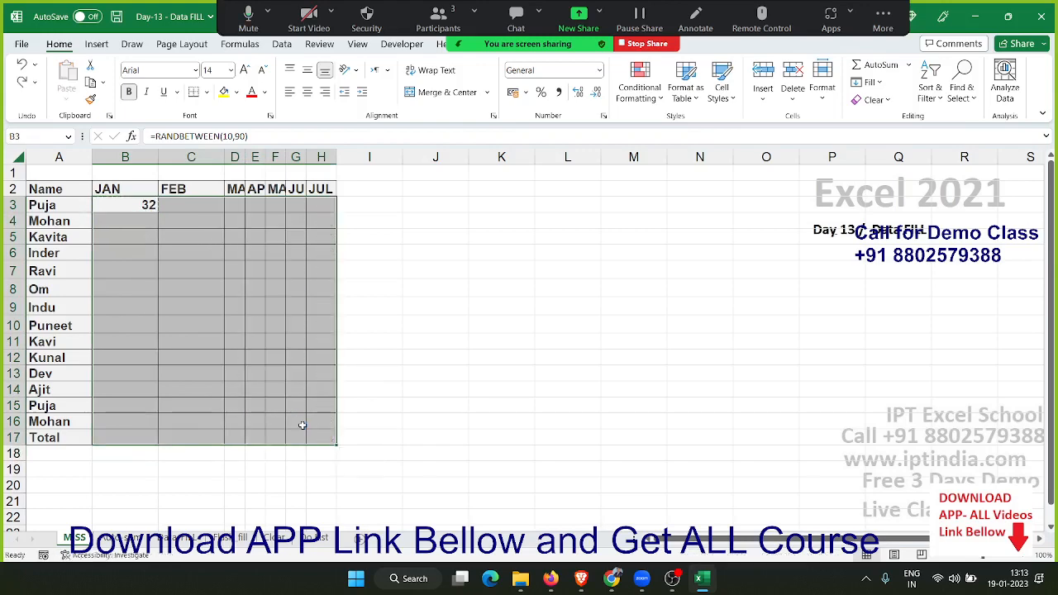
Fill the B3 formula down and right across the selected range B3:H17
{"action": "left_click", "coordinate": [869, 82]}
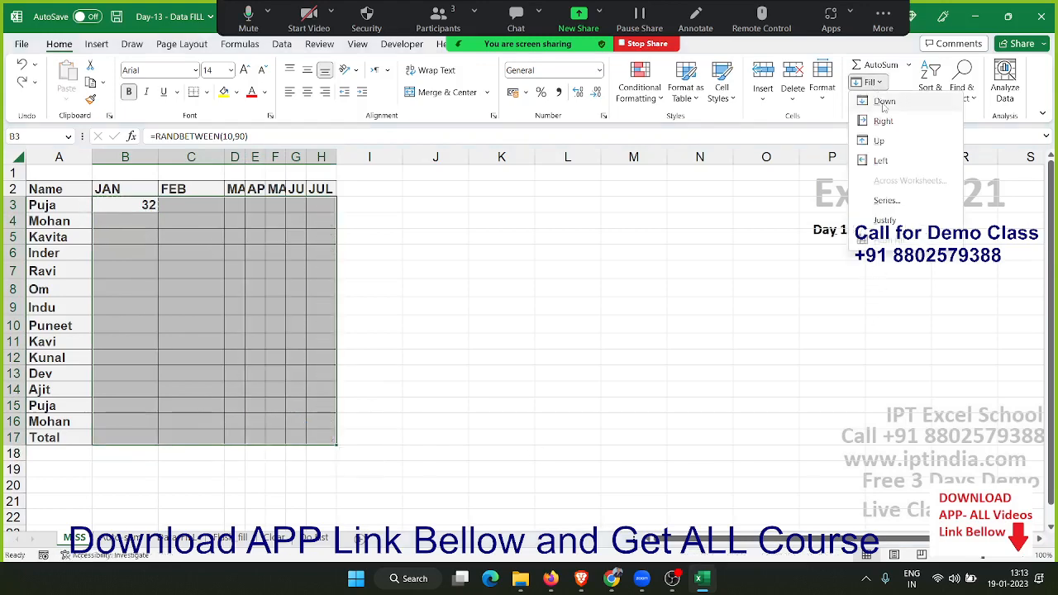
{"action": "left_click", "coordinate": [882, 108]}
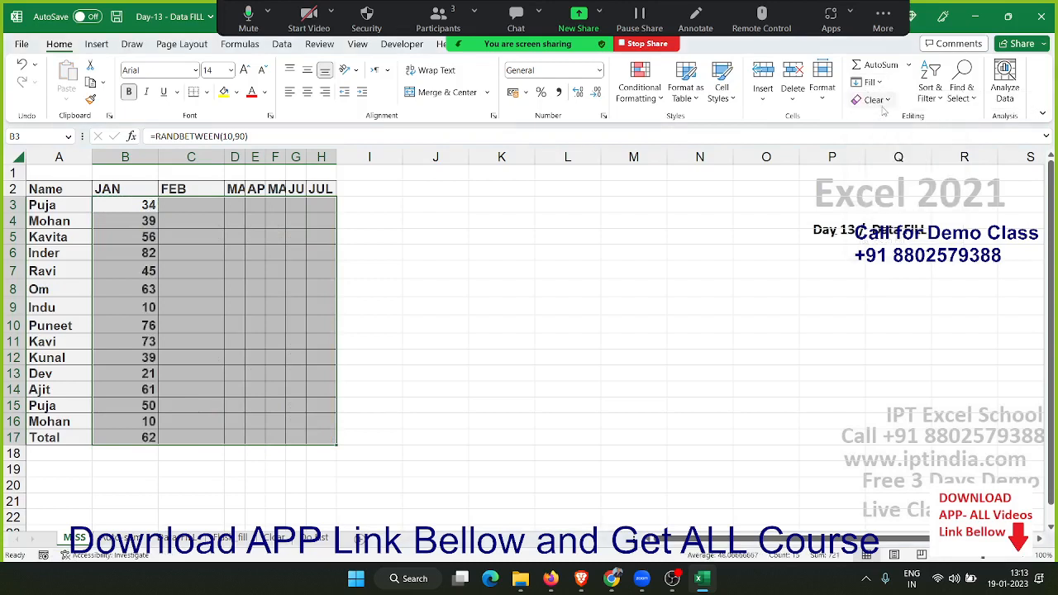
{"action": "left_click", "coordinate": [882, 85]}
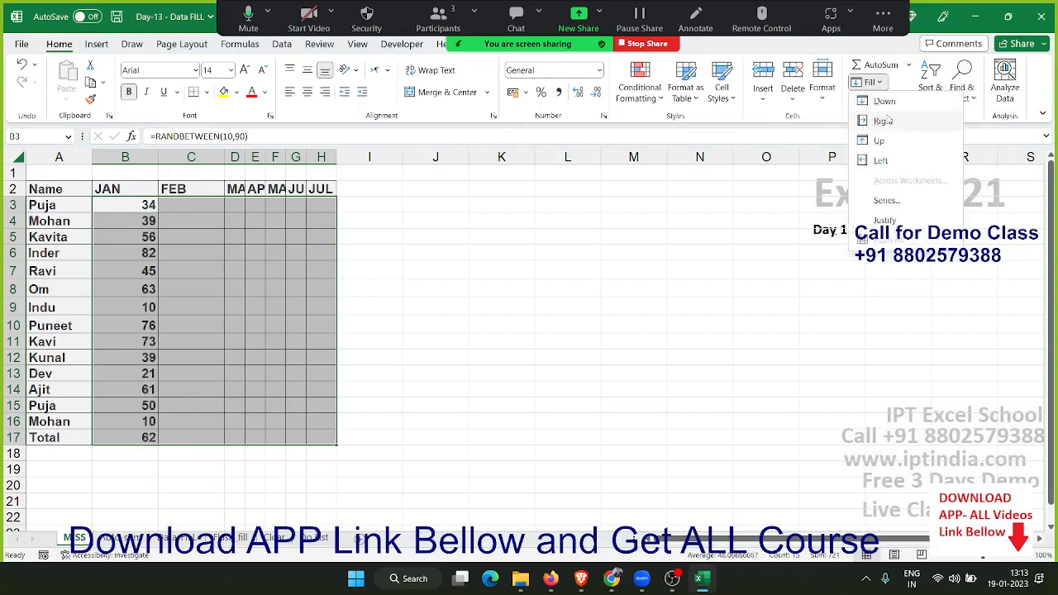
{"action": "left_click", "coordinate": [884, 121]}
{"action": "left_click", "coordinate": [869, 82]}
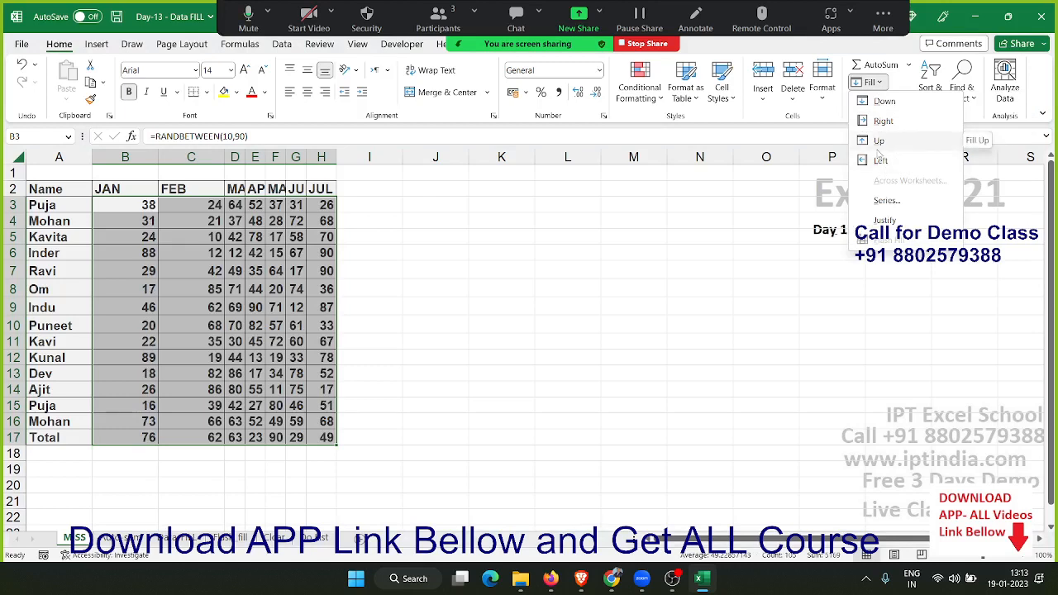
{"action": "key", "text": "Escape"}
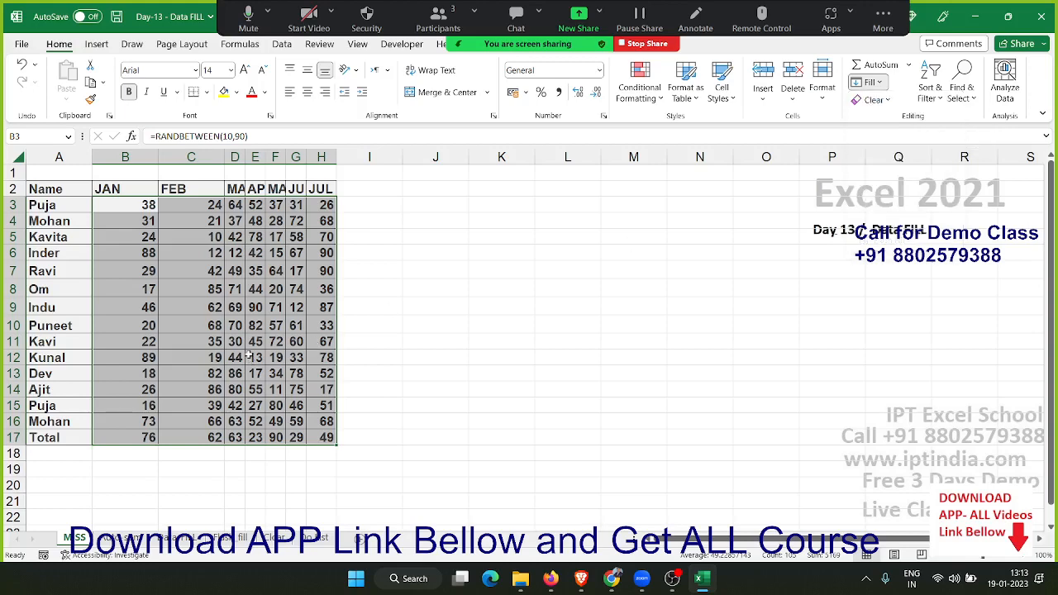
Delete the old results in B17:E17 below the table on the Auto-sum sheet
{"action": "left_click", "coordinate": [104, 539]}
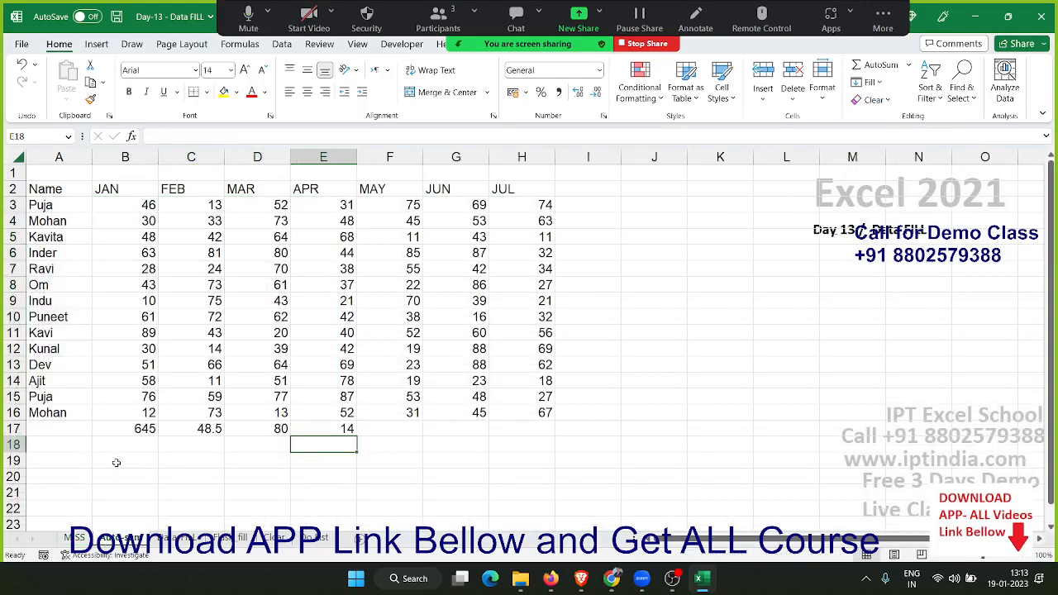
{"action": "left_click_drag", "start_coordinate": [124, 428], "coordinate": [348, 428]}
{"action": "key", "text": "Delete"}
{"action": "left_click", "coordinate": [62, 476]}
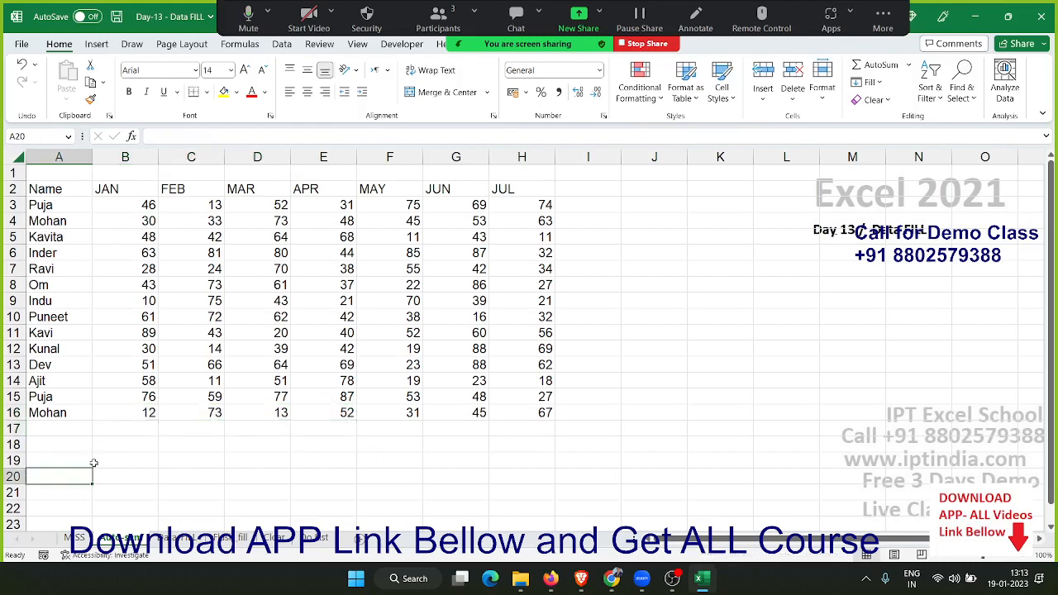
{"action": "left_click", "coordinate": [168, 443]}
Return to the MISS sheet and examine the RANDBETWEEN formula in B3 with its bottom and top arguments
{"action": "left_click", "coordinate": [76, 537]}
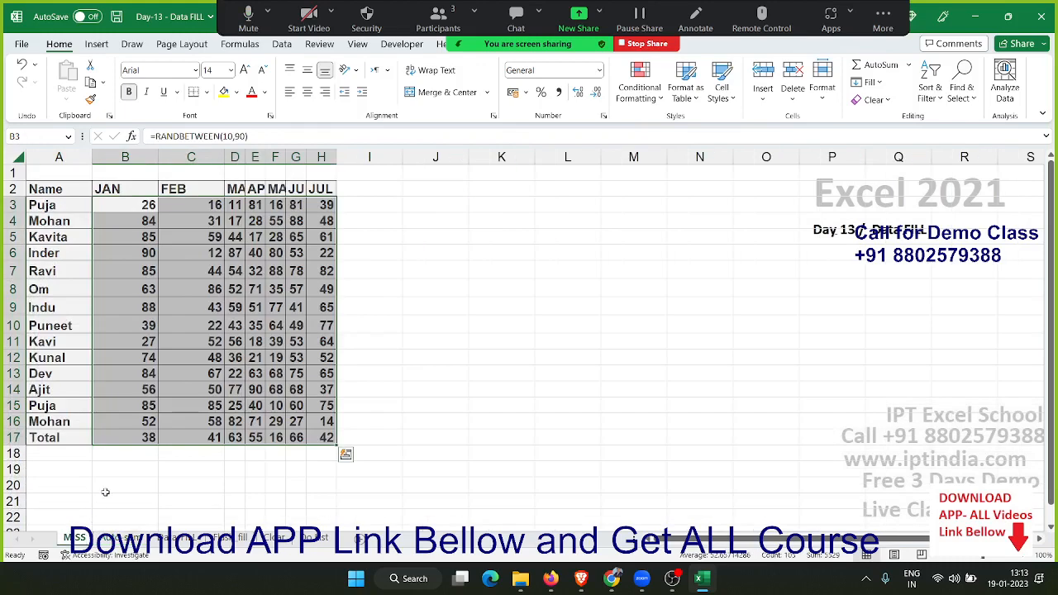
{"action": "left_click", "coordinate": [871, 81]}
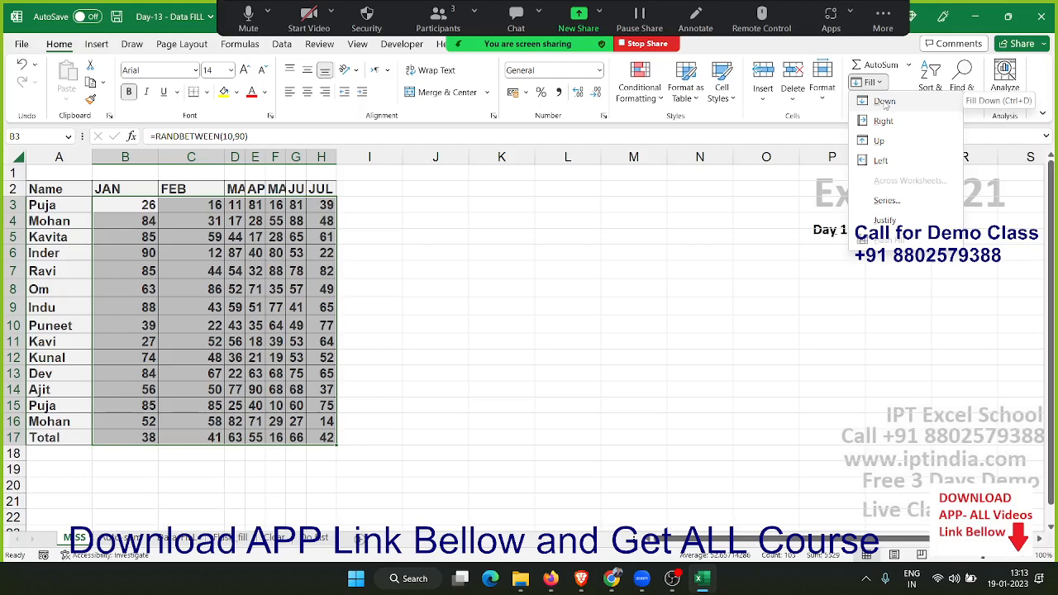
{"action": "left_click", "coordinate": [204, 274]}
{"action": "double_click", "coordinate": [153, 205]}
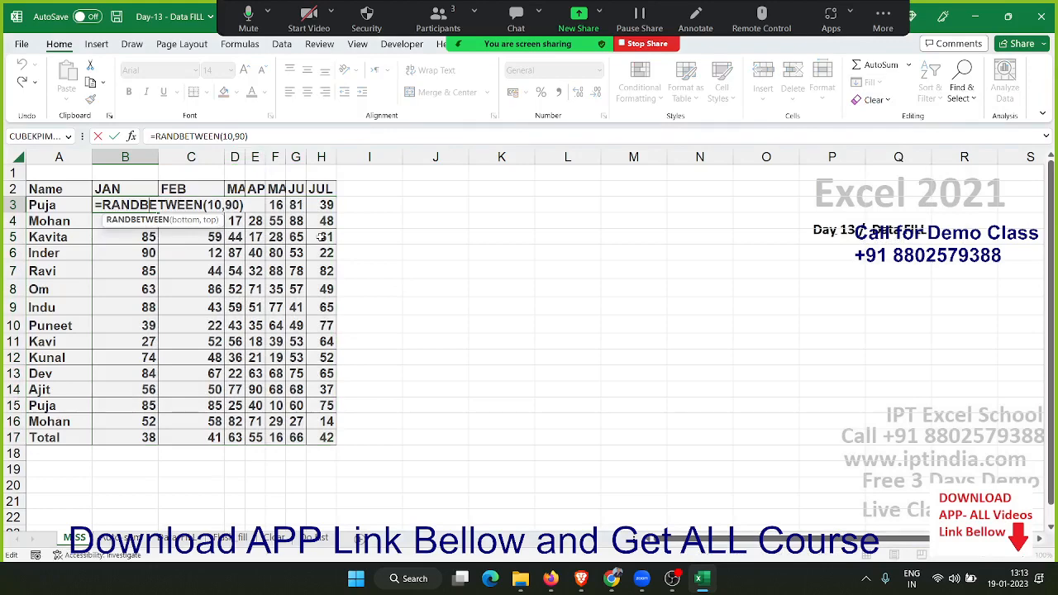
{"action": "key", "text": "Return"}
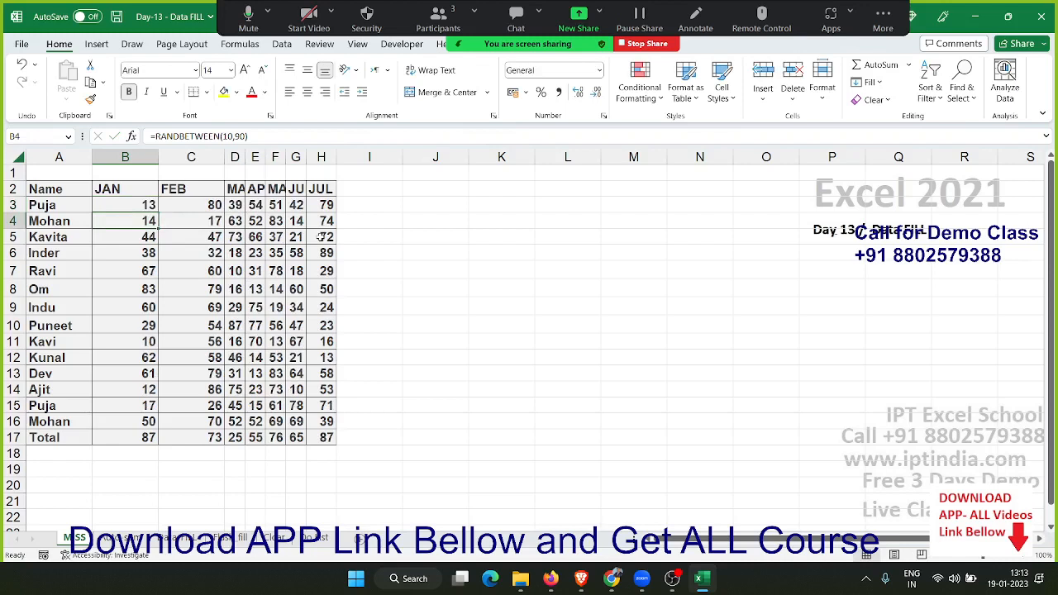
{"action": "double_click", "coordinate": [145, 205]}
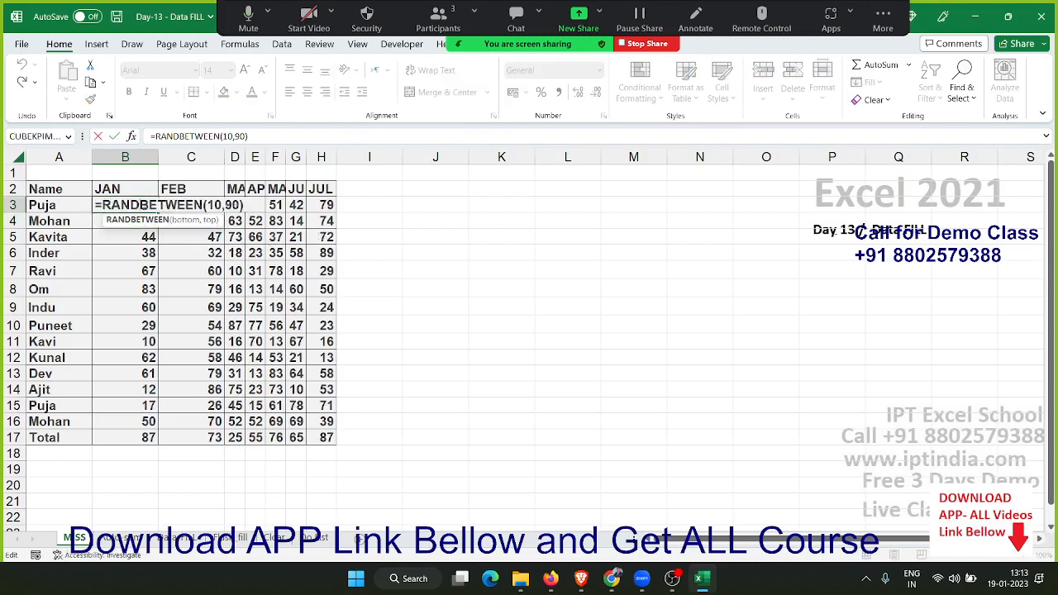
{"action": "double_click", "coordinate": [213, 205]}
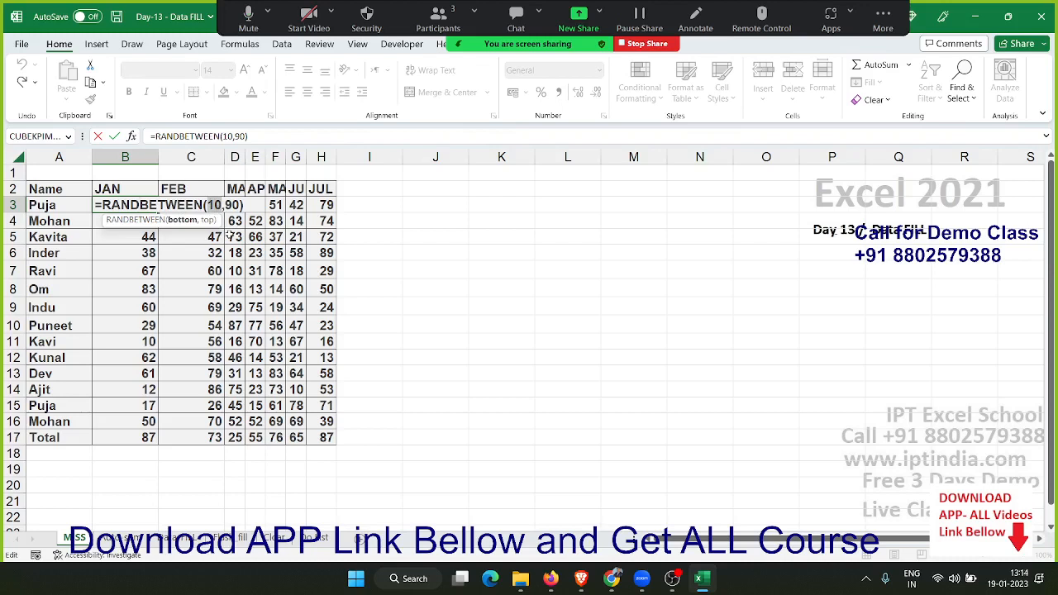
{"action": "key", "text": "Return"}
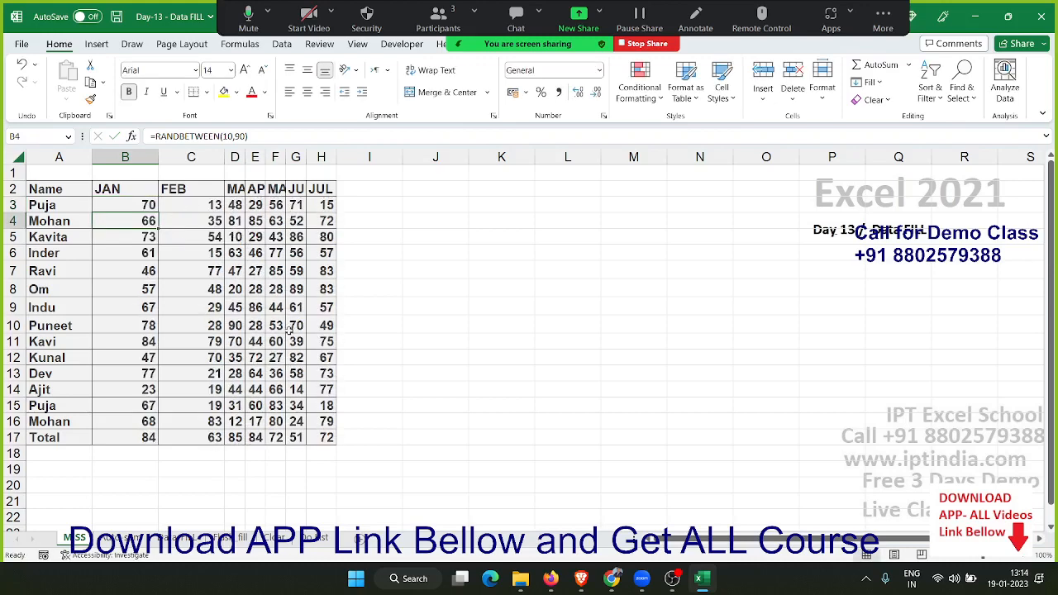
{"action": "left_click", "coordinate": [281, 252]}
{"action": "left_click", "coordinate": [433, 232]}
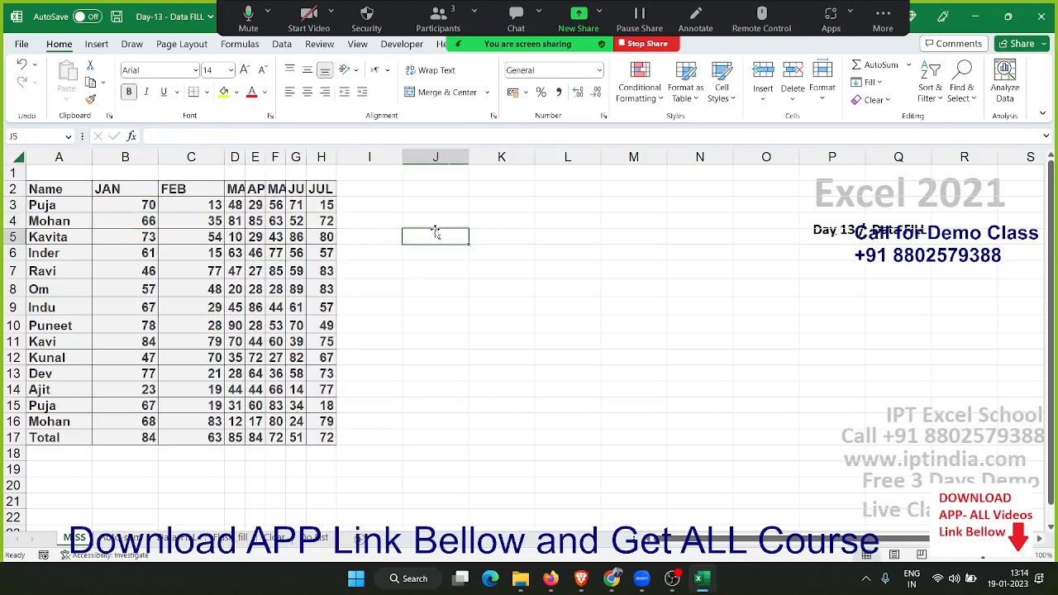
{"action": "key", "text": "ctrl+Up"}
{"action": "double_click", "coordinate": [431, 238]}
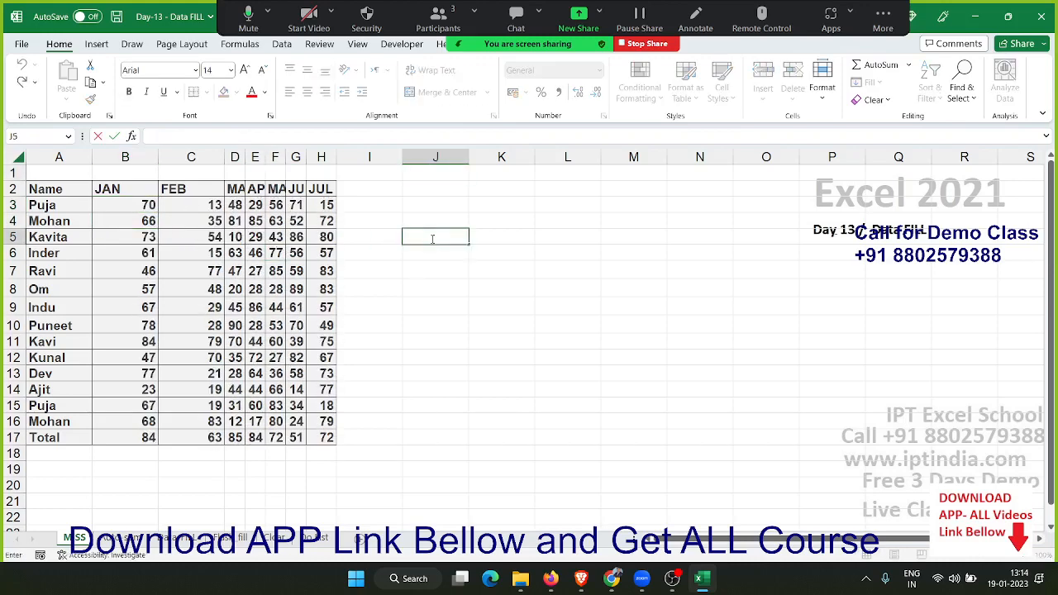
{"action": "key", "text": "Return"}
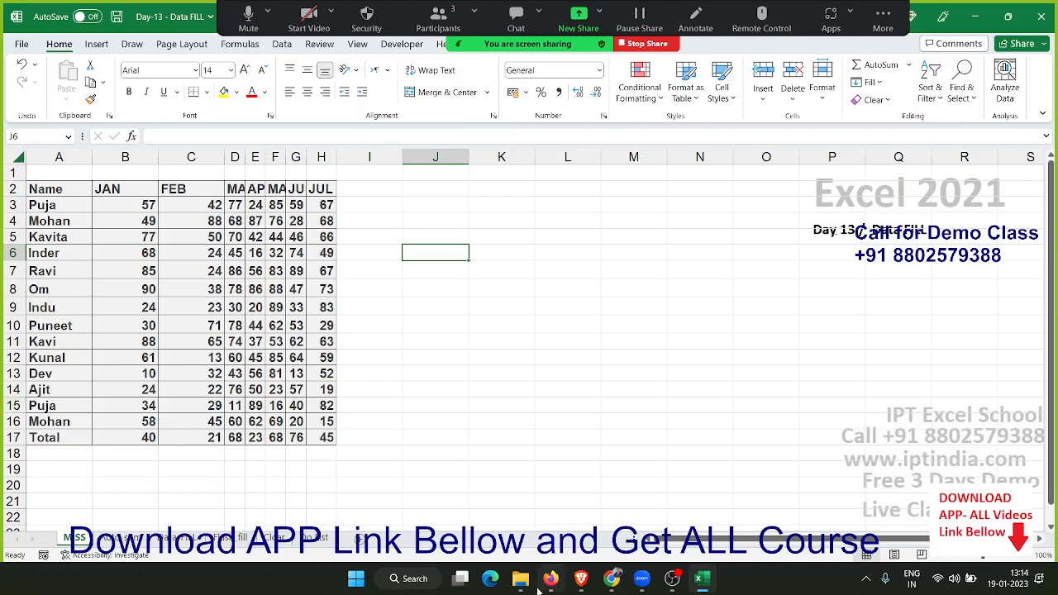
On the Auto-sum sheet, total the JAN values B3:B16 in B17 with AutoSum
{"action": "left_click", "coordinate": [125, 538]}
{"action": "left_click", "coordinate": [146, 418]}
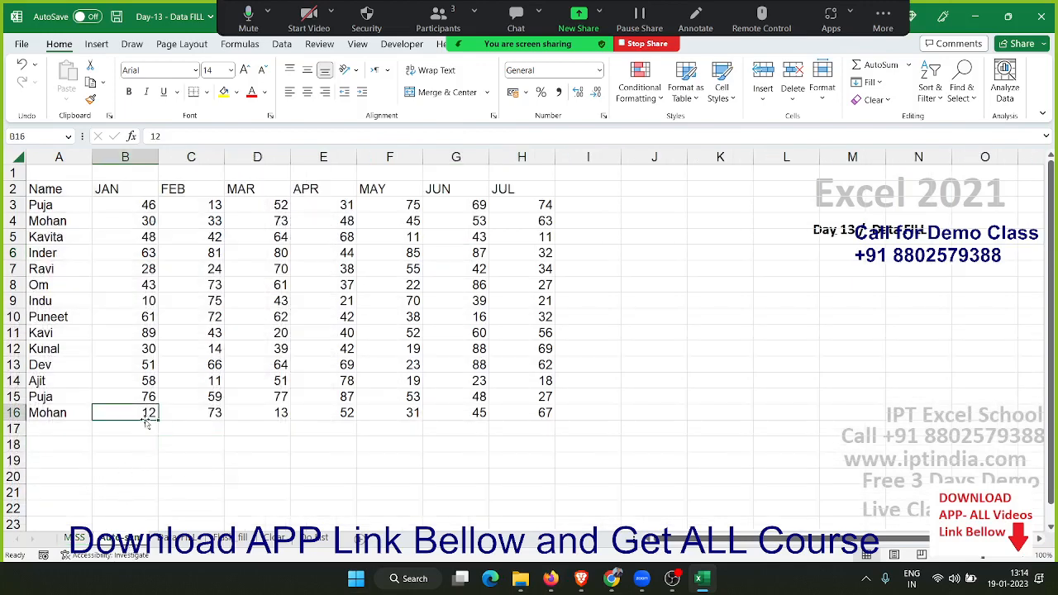
{"action": "left_click", "coordinate": [121, 429]}
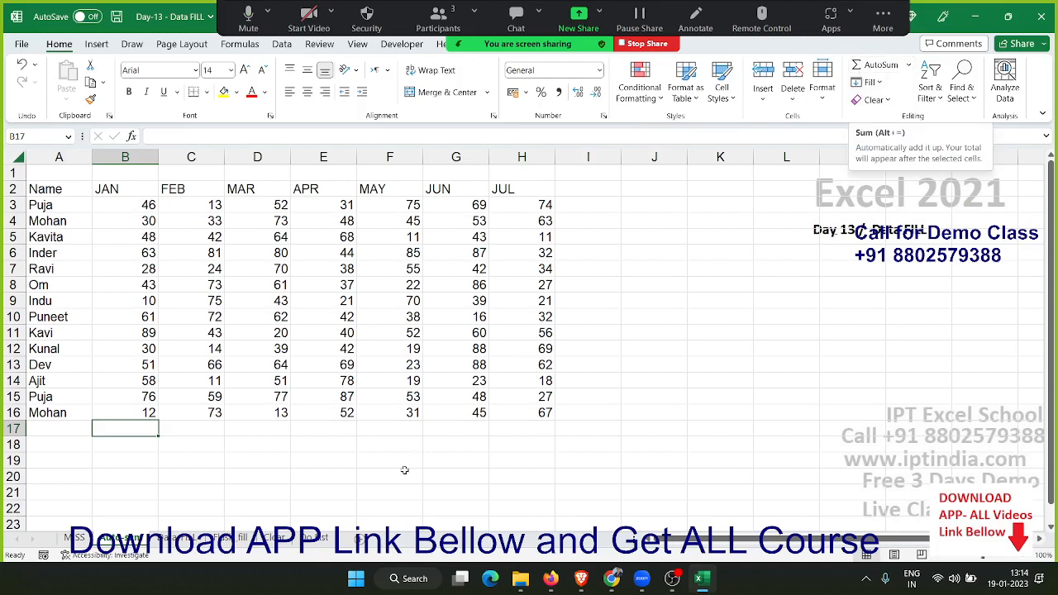
{"action": "key", "text": "alt+equal"}
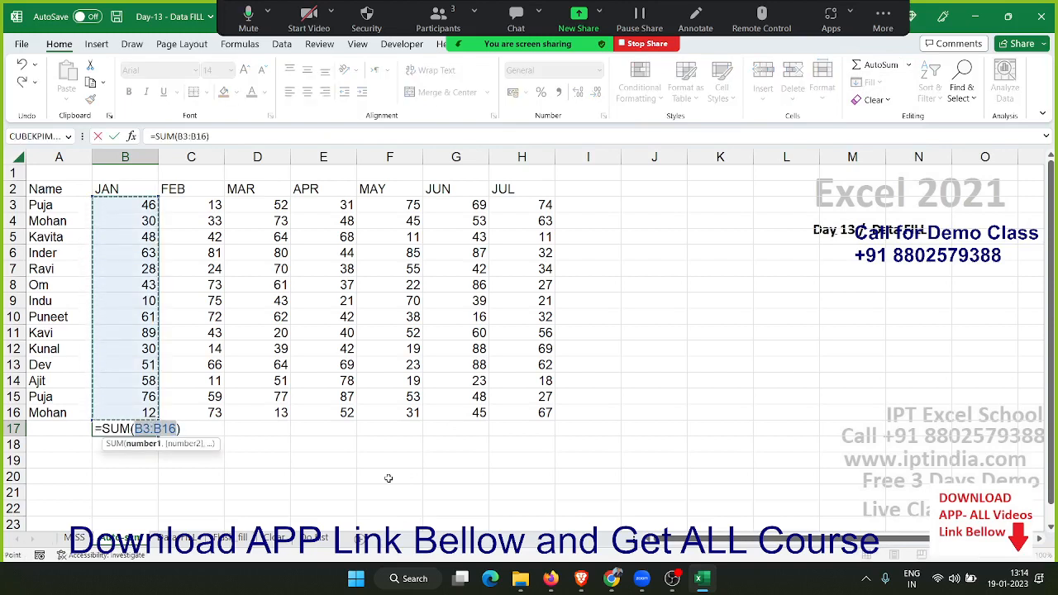
{"action": "key", "text": "Return"}
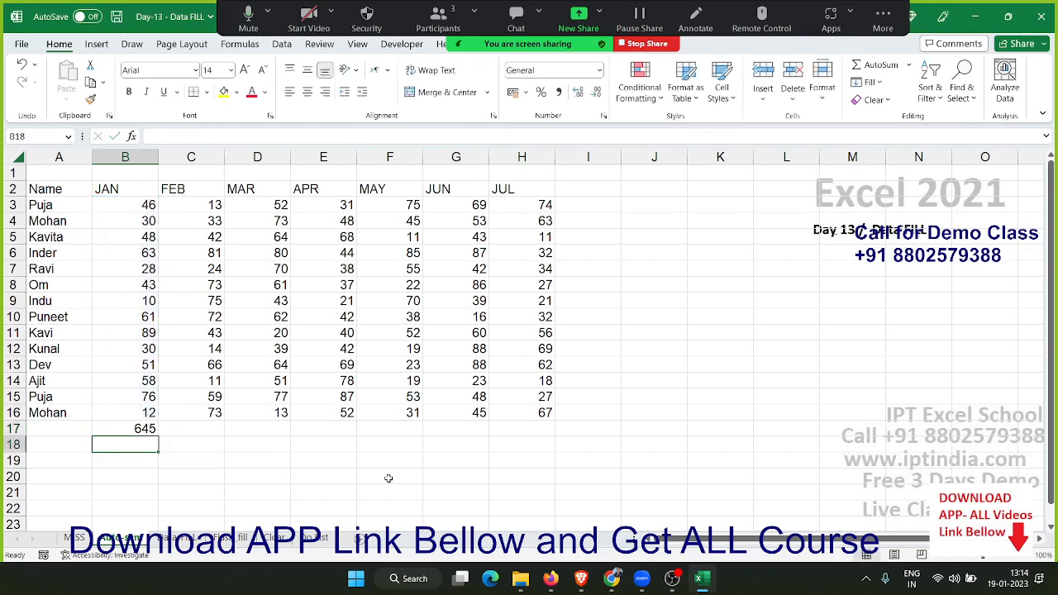
Total the FEB column in C17 with AutoSum
{"action": "key", "text": "Right"}
{"action": "key", "text": "Up"}
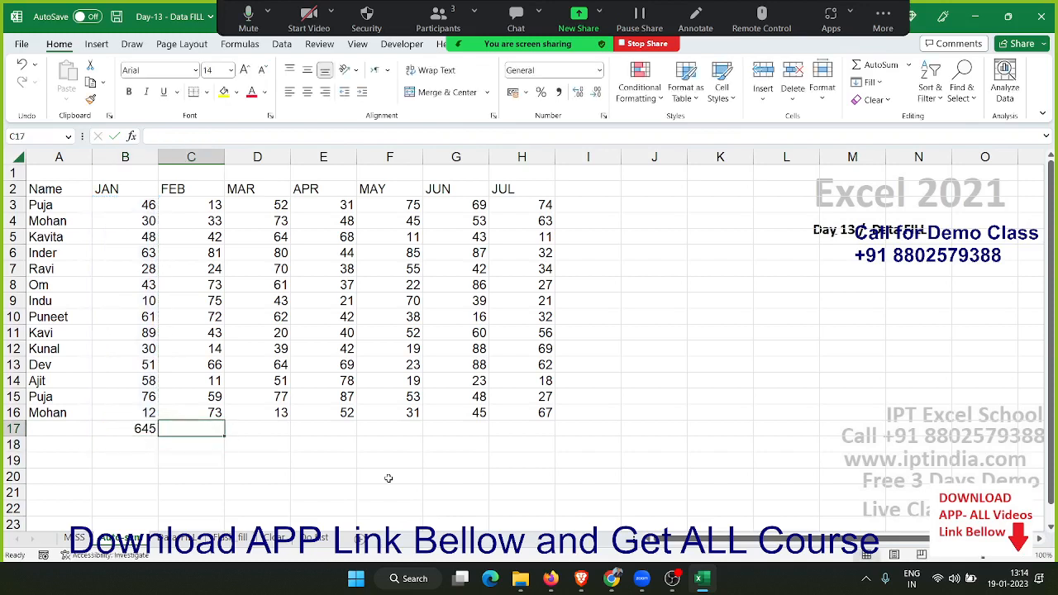
{"action": "key", "text": "alt+="}
{"action": "key", "text": "Return"}
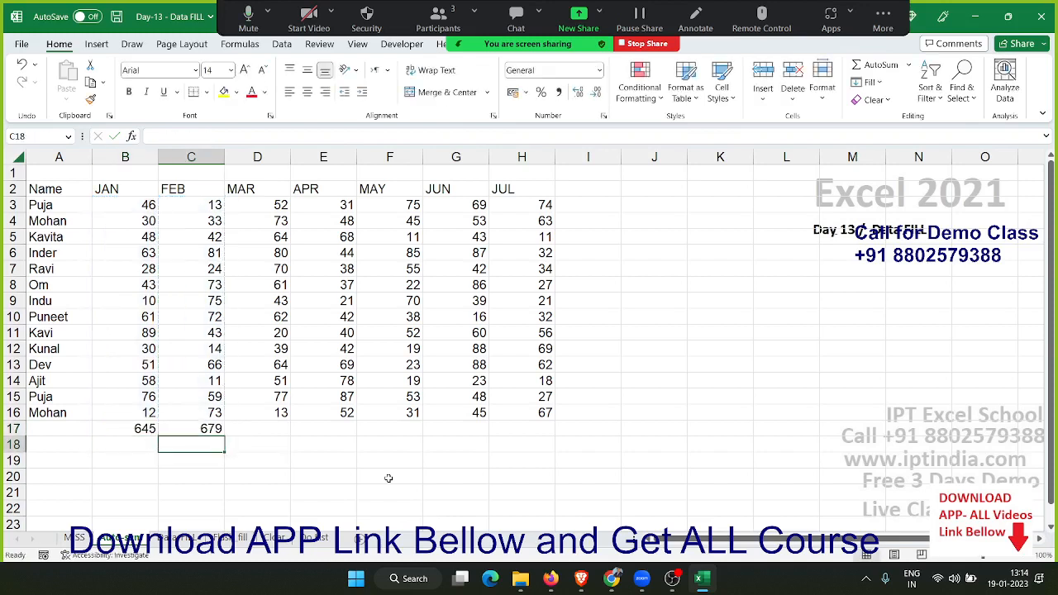
Calculate the average of the MAR column in D17 using the AutoSum Average function
{"action": "key", "text": "Right"}
{"action": "key", "text": "Up"}
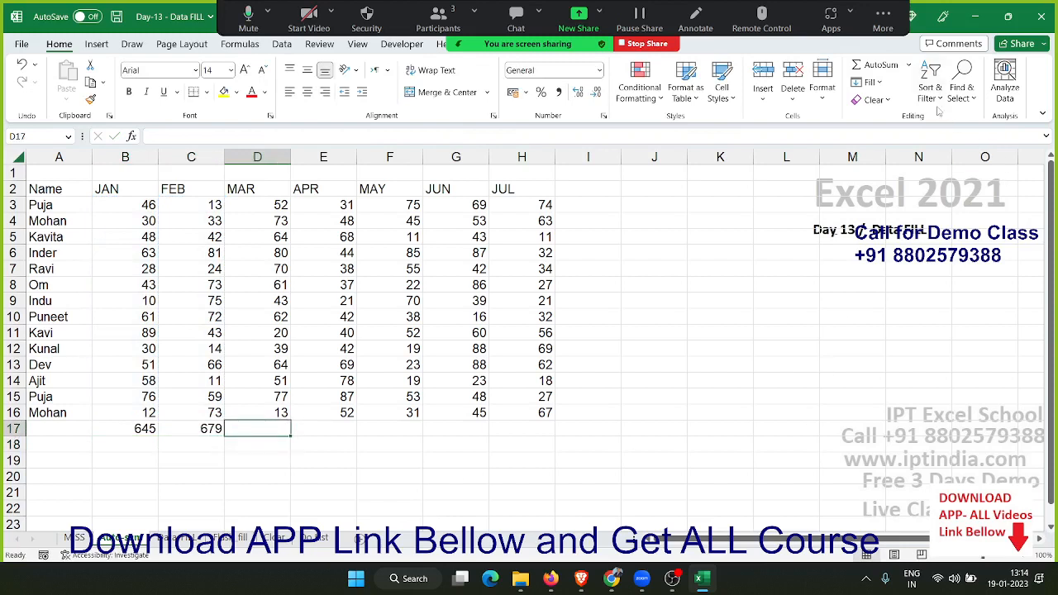
{"action": "left_click", "coordinate": [909, 66]}
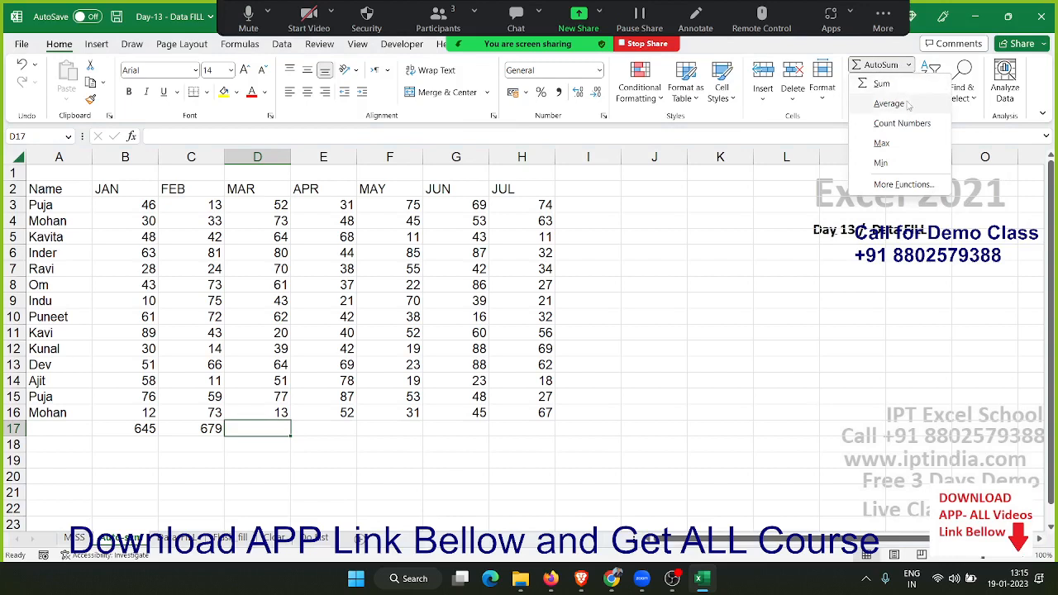
{"action": "left_click", "coordinate": [908, 104]}
{"action": "key", "text": "Return"}
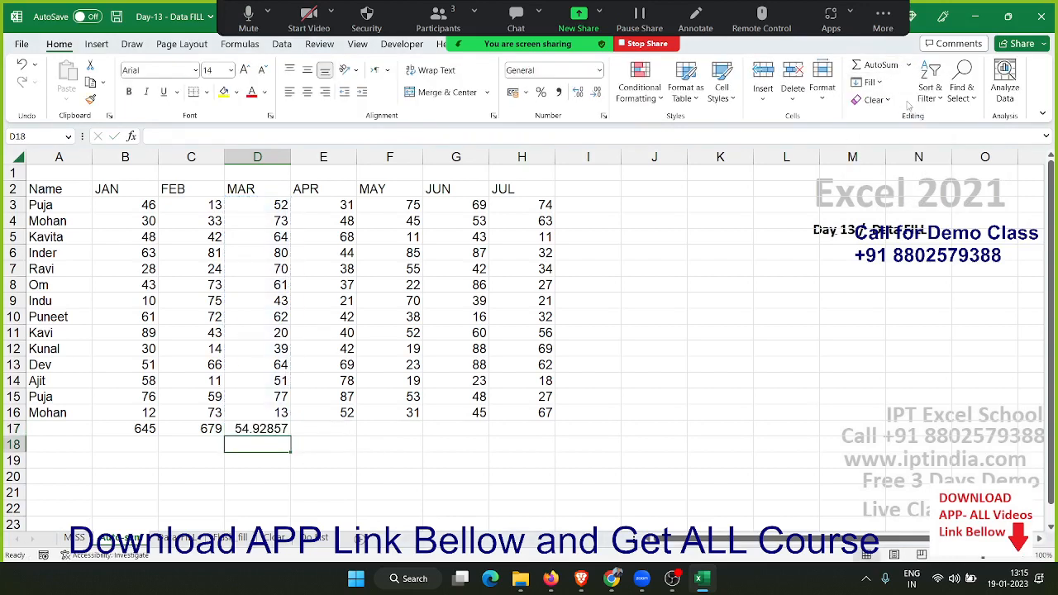
Count the APR values in E17 using the AutoSum Count Numbers function
{"action": "key", "text": "Up"}
{"action": "key", "text": "Right"}
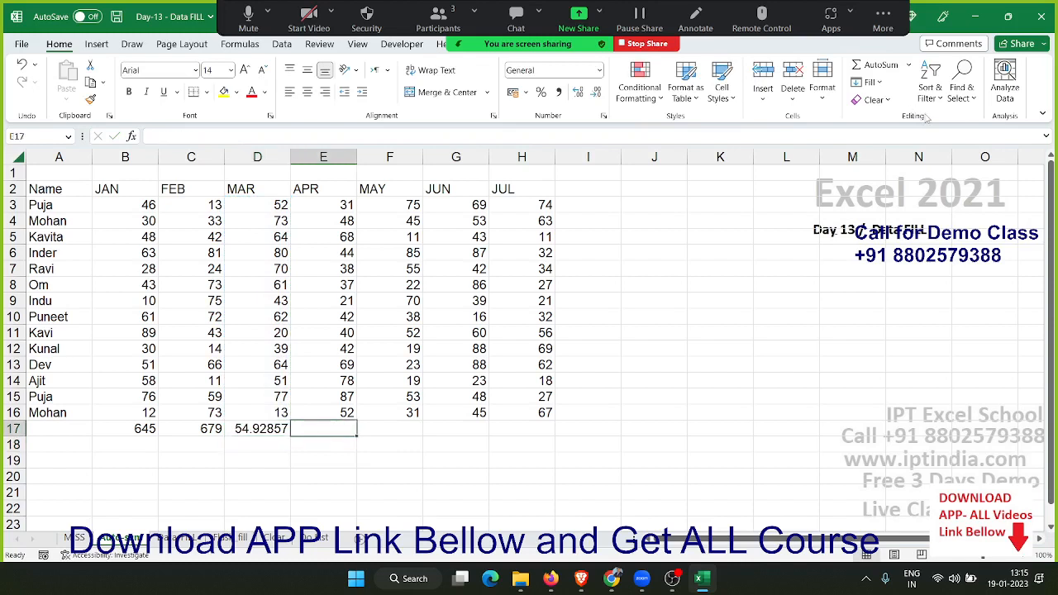
{"action": "left_click", "coordinate": [881, 82]}
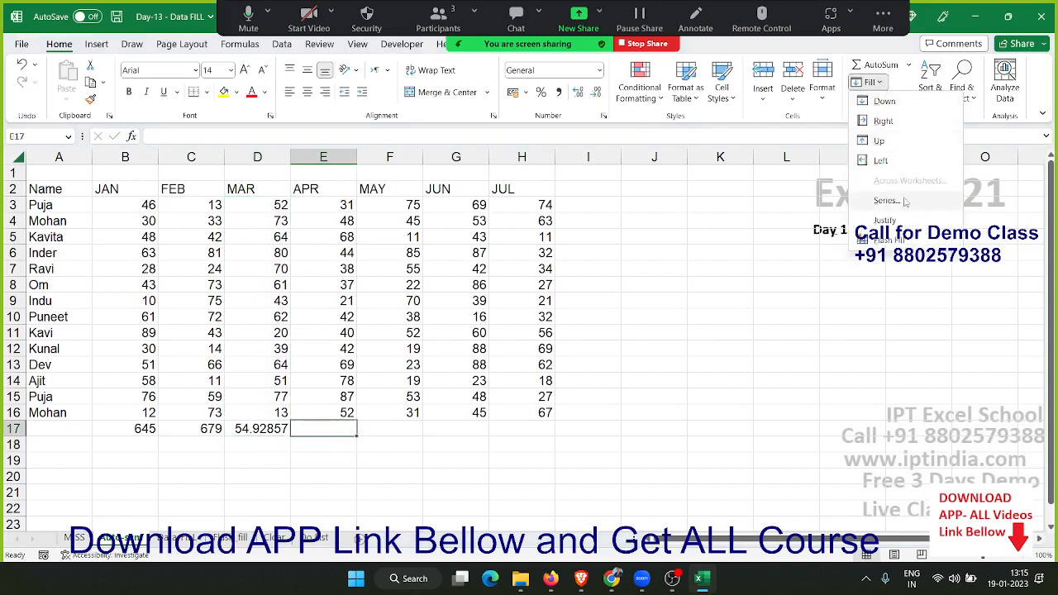
{"action": "left_click", "coordinate": [907, 65]}
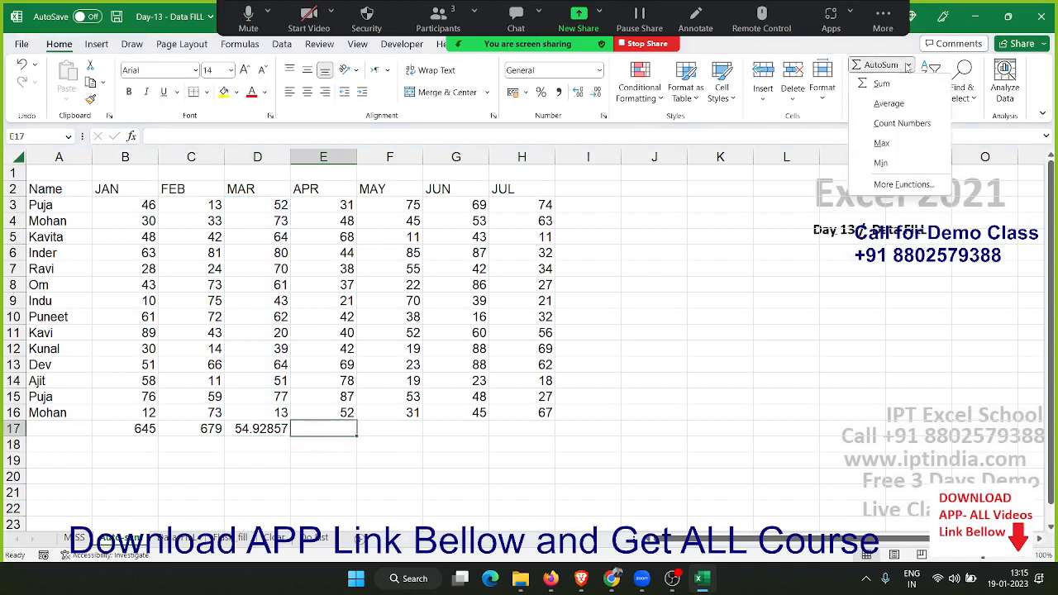
{"action": "left_click", "coordinate": [892, 123]}
{"action": "key", "text": "Return"}
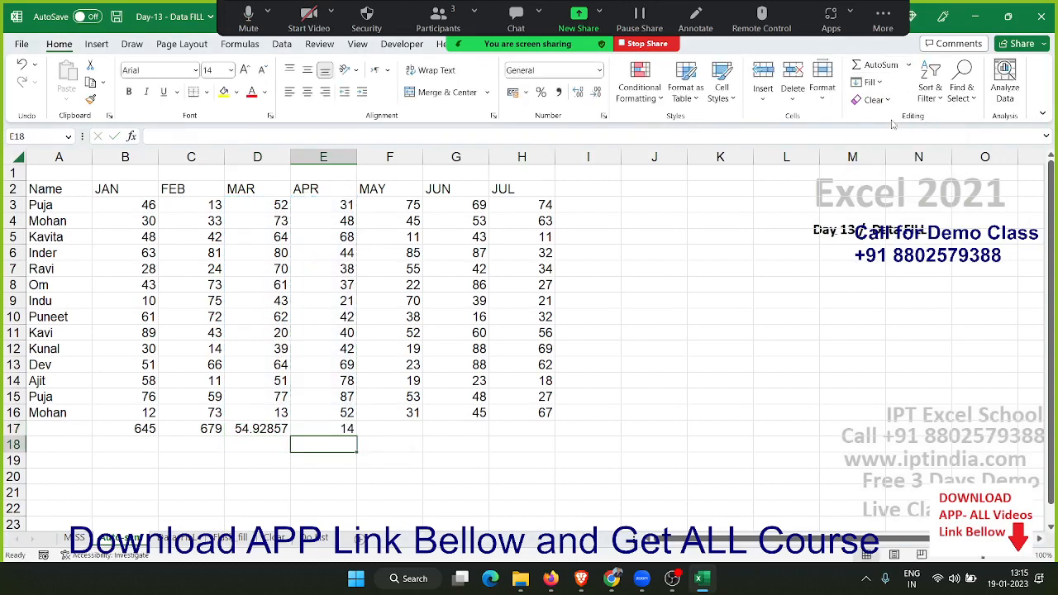
Find the highest MAY value in F17 using the AutoSum Max function
{"action": "left_click", "coordinate": [393, 423]}
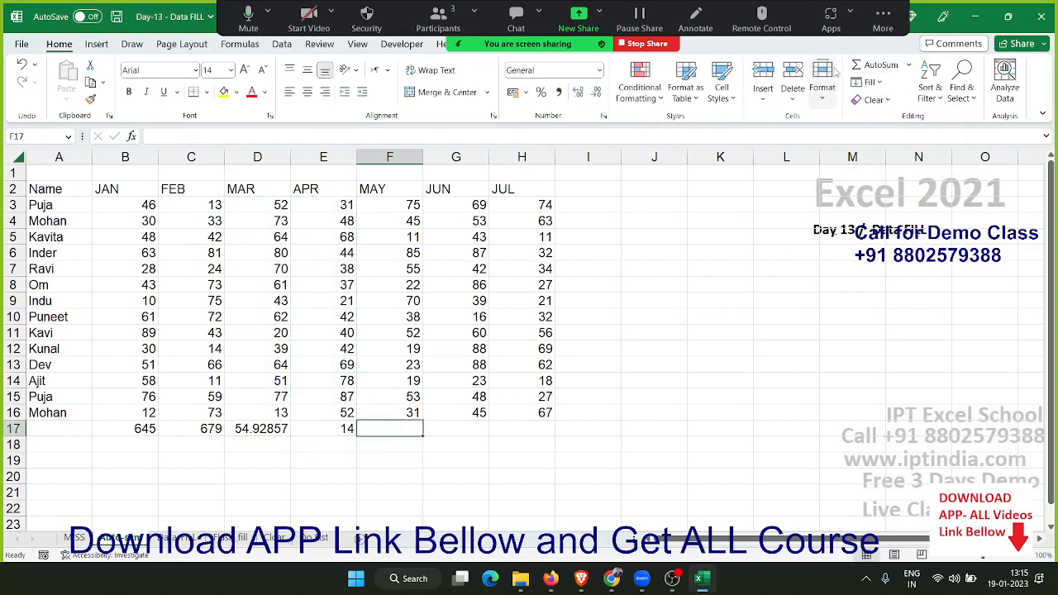
{"action": "left_click", "coordinate": [908, 66]}
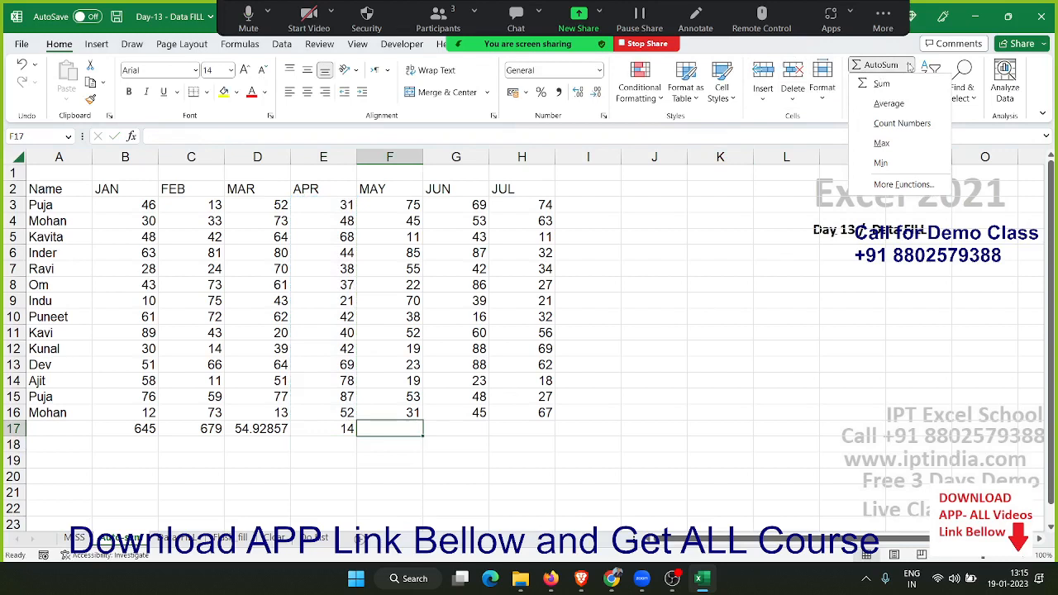
{"action": "left_click", "coordinate": [893, 141]}
{"action": "key", "text": "Return"}
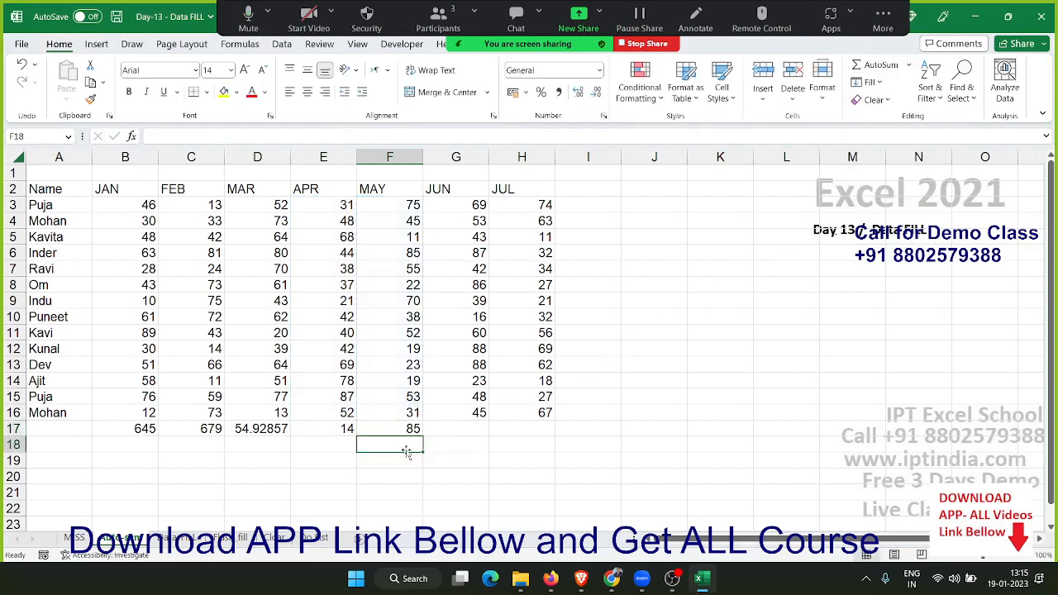
Find the lowest JUN value in G17 using the AutoSum Min function on G3:G16
{"action": "left_click", "coordinate": [438, 428]}
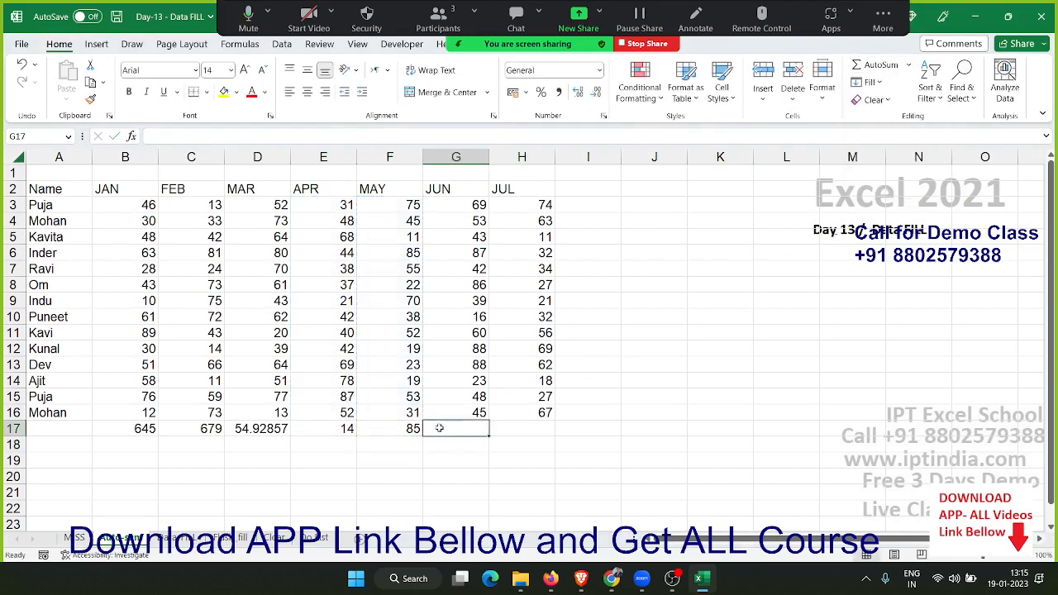
{"action": "left_click", "coordinate": [908, 64]}
{"action": "left_click", "coordinate": [882, 163]}
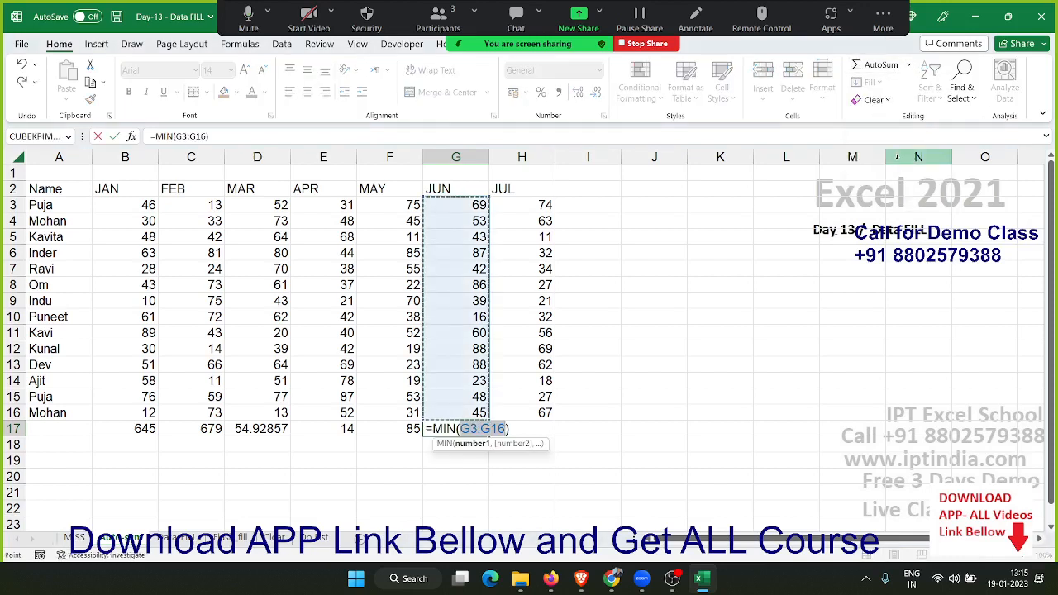
{"action": "key", "text": "Return"}
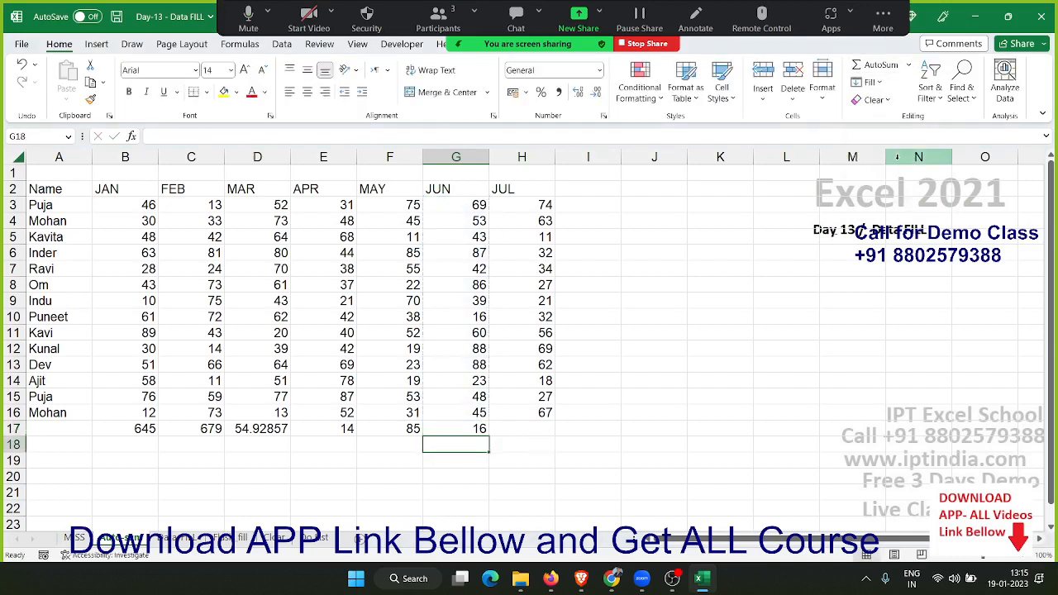
Review the AutoSum formulas in row 17 cell by cell, from the JAN column to the JUN column
{"action": "key", "text": "Up"}
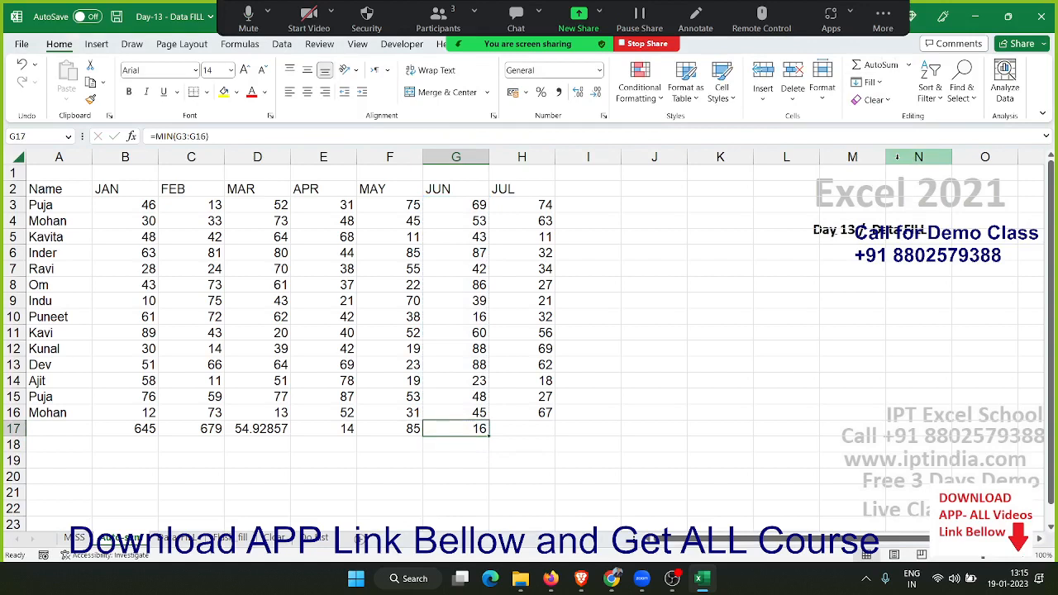
{"action": "key", "text": "Left"}
{"action": "key", "text": "Left"}
{"action": "key", "text": "Left"}
{"action": "key", "text": "Left"}
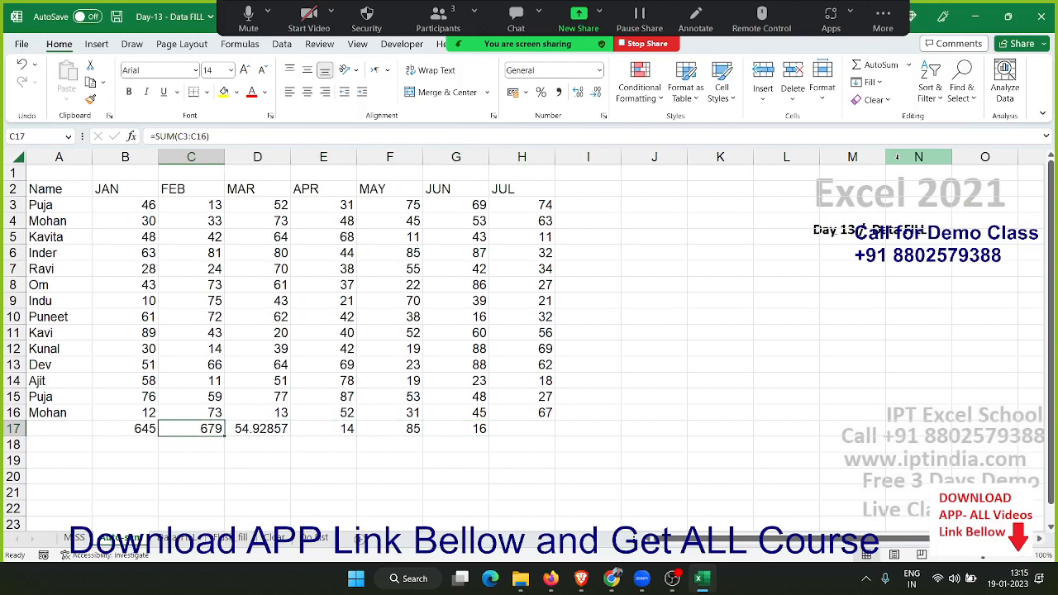
{"action": "key", "text": "Left"}
{"action": "key", "text": "Right"}
{"action": "key", "text": "Right"}
{"action": "key", "text": "Right"}
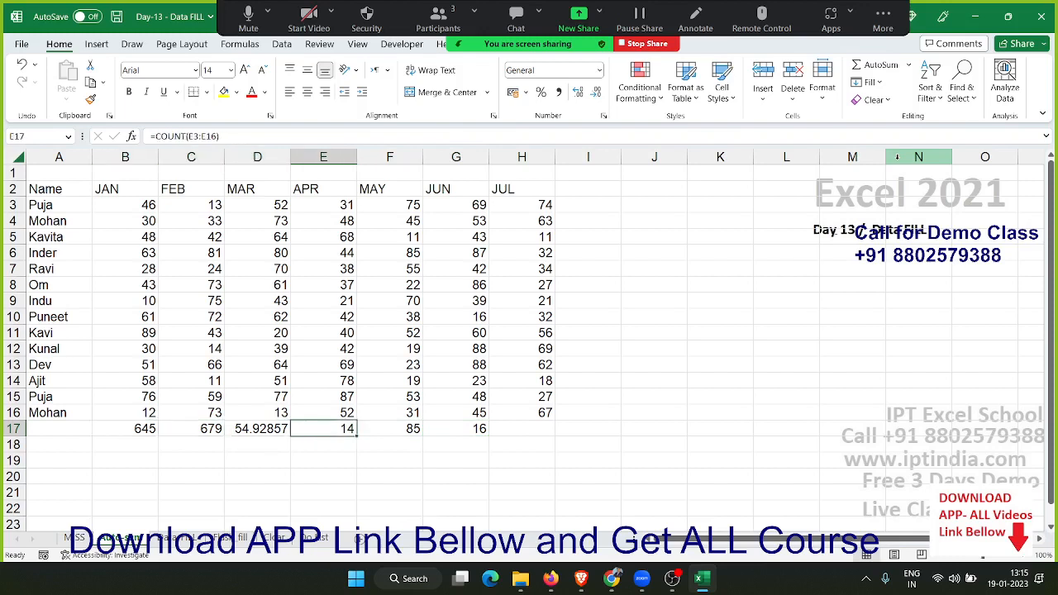
{"action": "key", "text": "Right"}
{"action": "key", "text": "Right"}
{"action": "key", "text": "Right"}
{"action": "key", "text": "Left"}
{"action": "key", "text": "Left"}
{"action": "key", "text": "Left"}
{"action": "key", "text": "Left"}
{"action": "key", "text": "Left"}
{"action": "key", "text": "Left"}
Enter a SUM formula in B18 that adds B3:B5, B9:B11, C8, D6, D7 and D10
{"action": "key", "text": "Down"}
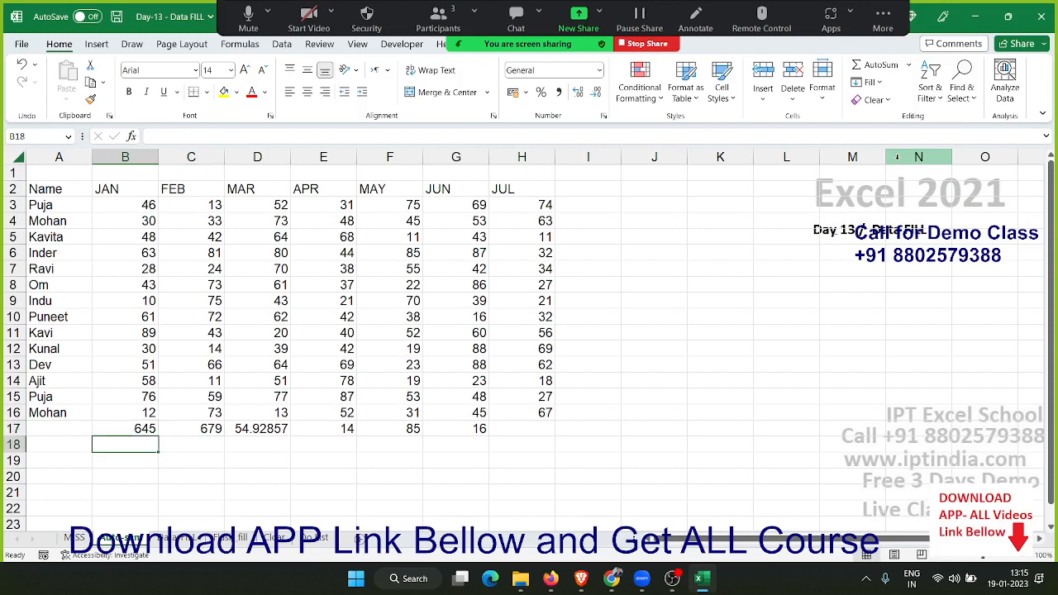
{"action": "type", "text": "=sum"}
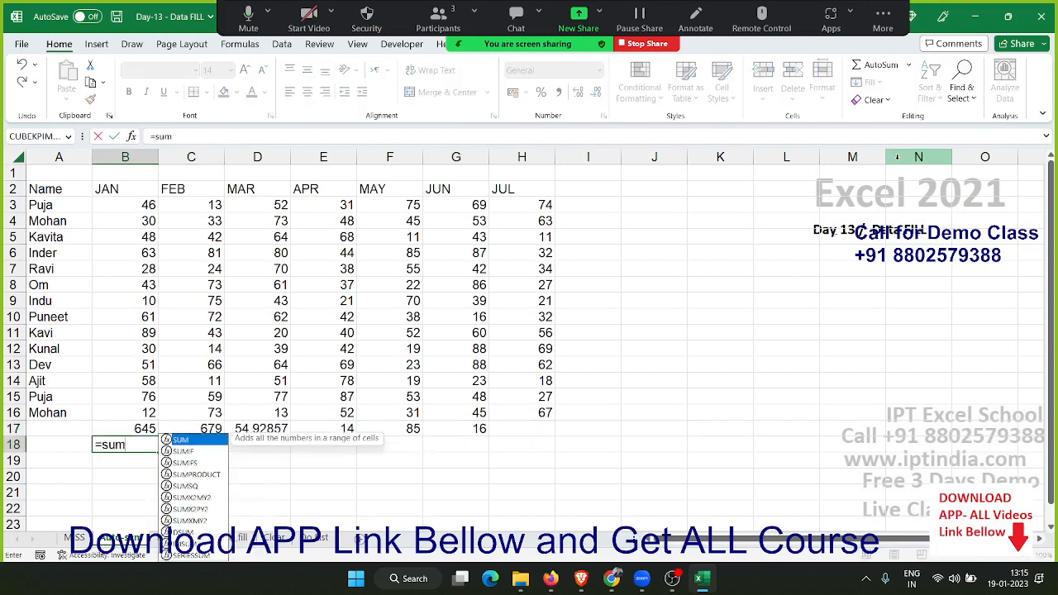
{"action": "key", "text": "Tab"}
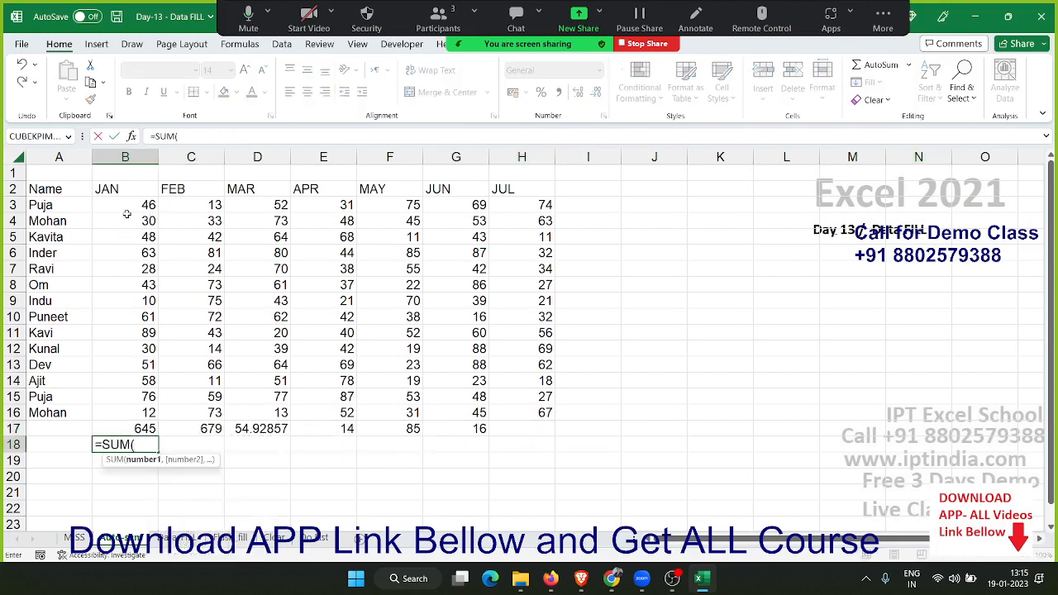
{"action": "left_click_drag", "start_coordinate": [125, 205], "coordinate": [126, 236]}
{"action": "left_click_drag", "start_coordinate": [118, 301], "coordinate": [116, 330]}
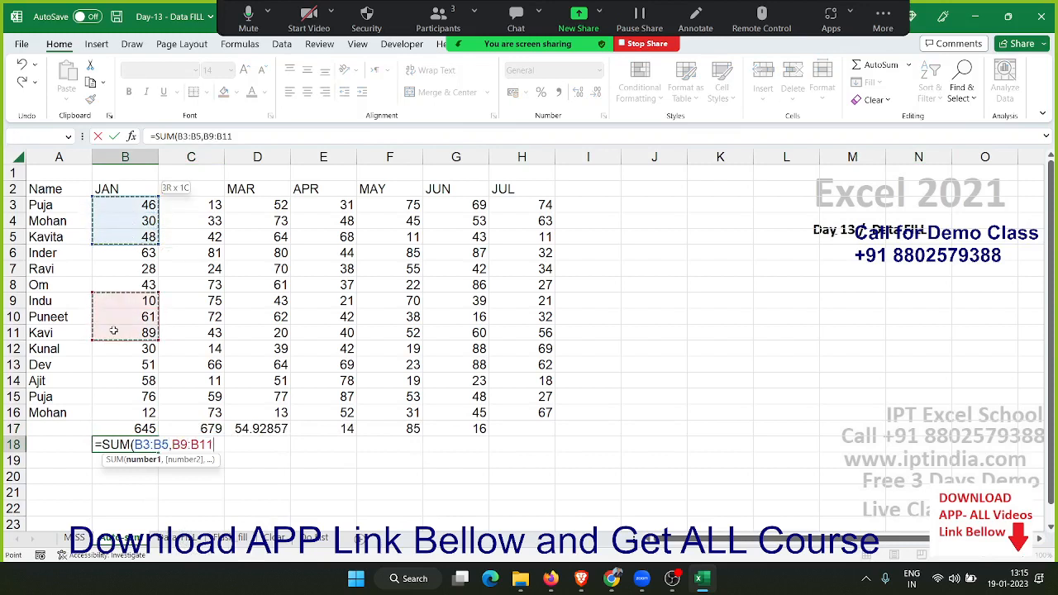
{"action": "left_click", "coordinate": [194, 285], "text": "ctrl"}
{"action": "left_click", "coordinate": [257, 254], "text": "ctrl"}
{"action": "left_click", "coordinate": [259, 269], "text": "ctrl"}
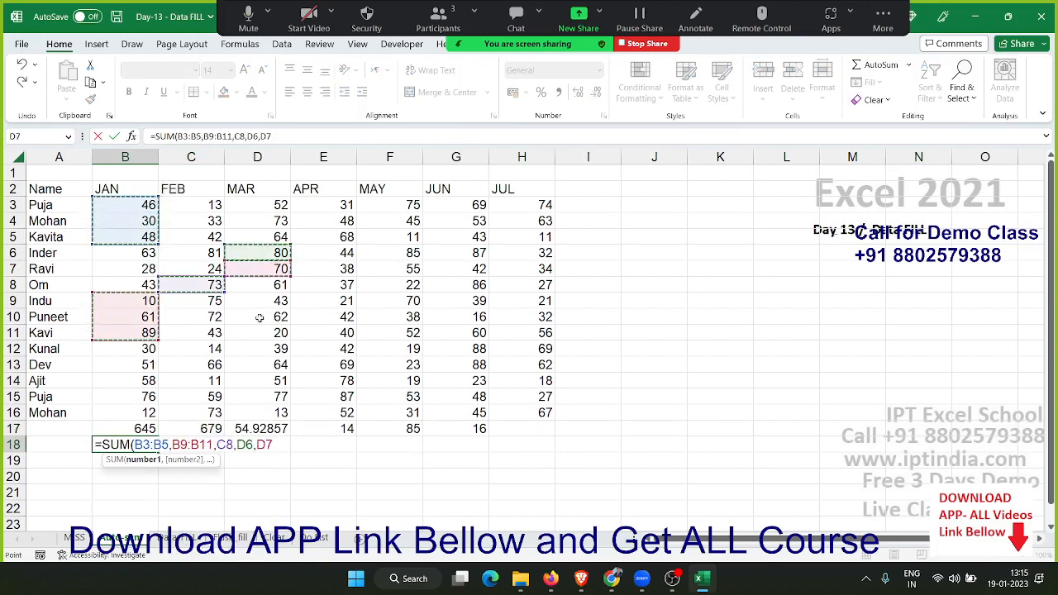
{"action": "left_click", "coordinate": [258, 317], "text": "ctrl"}
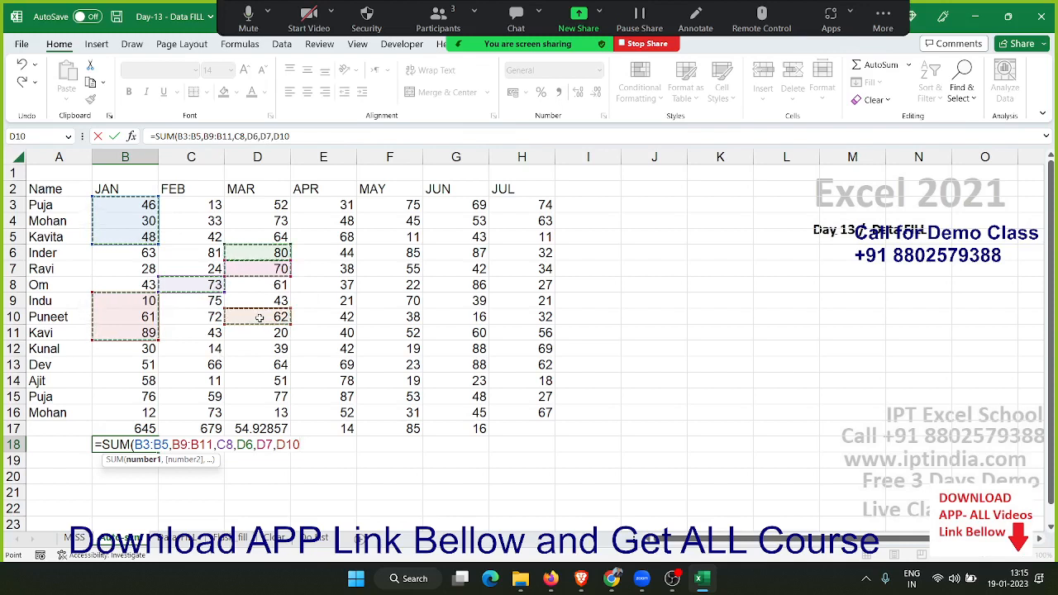
{"action": "key", "text": "Return"}
Clear the SUM formula from B18 and return to the JAN total in B17
{"action": "key", "text": "Up"}
{"action": "key", "text": "Delete"}
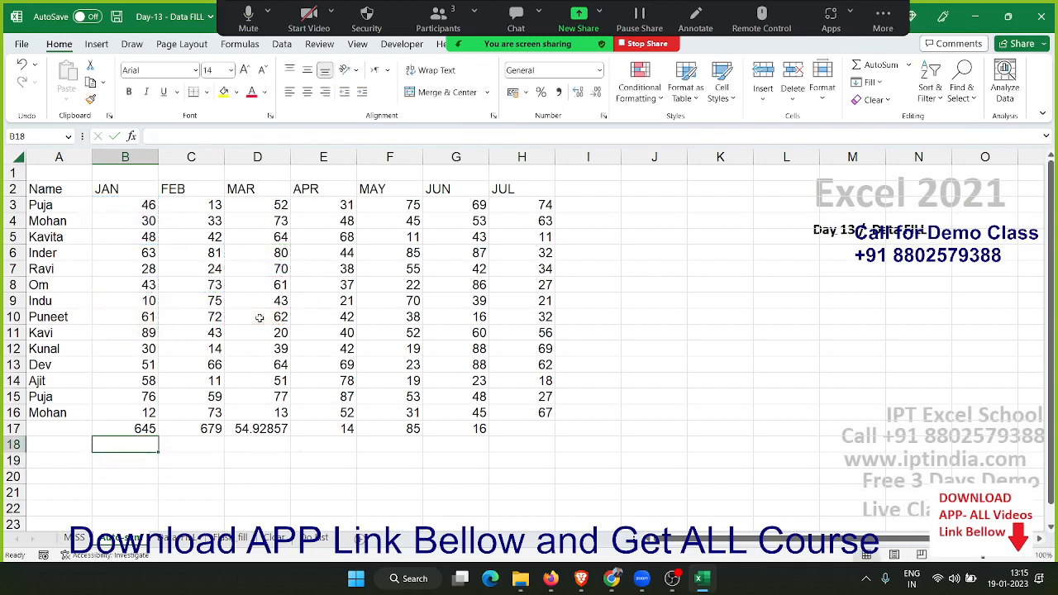
{"action": "key", "text": "Up"}
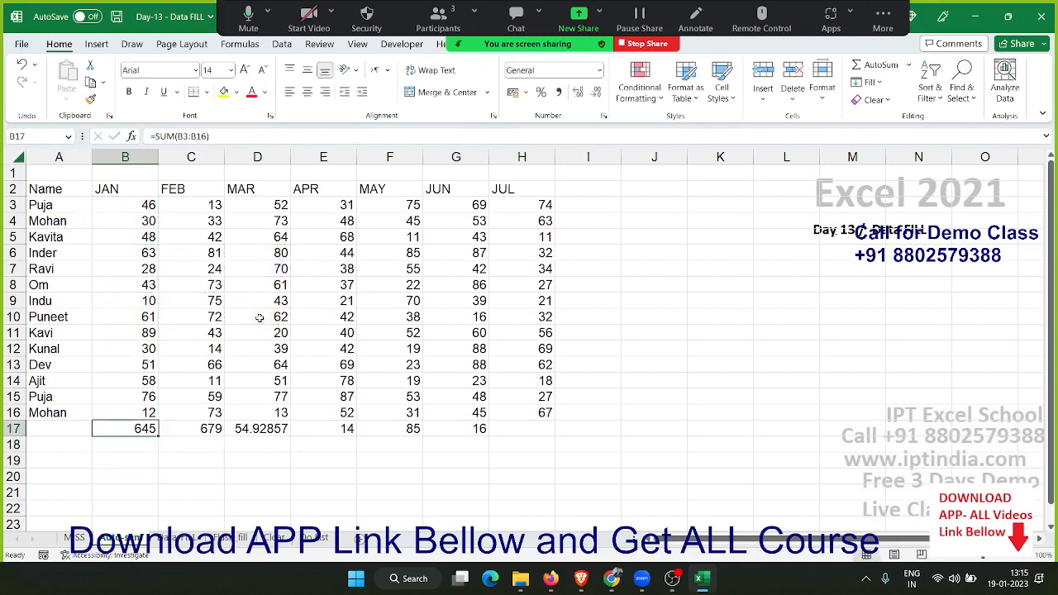
Delete all cells on the Data FILL sheet and enter 1 in A1
{"action": "left_click", "coordinate": [200, 539]}
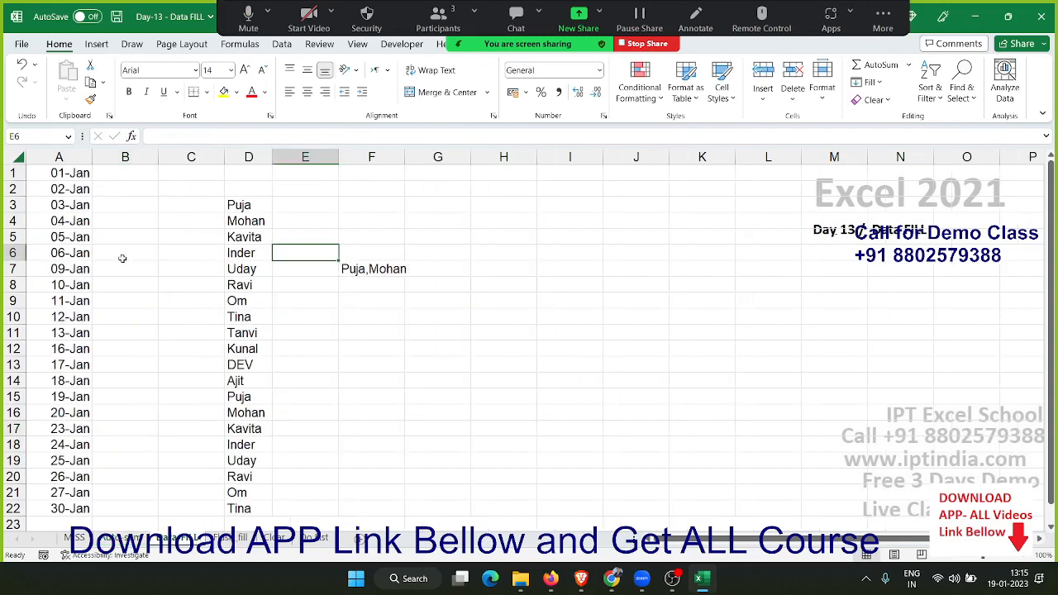
{"action": "left_click", "coordinate": [16, 153]}
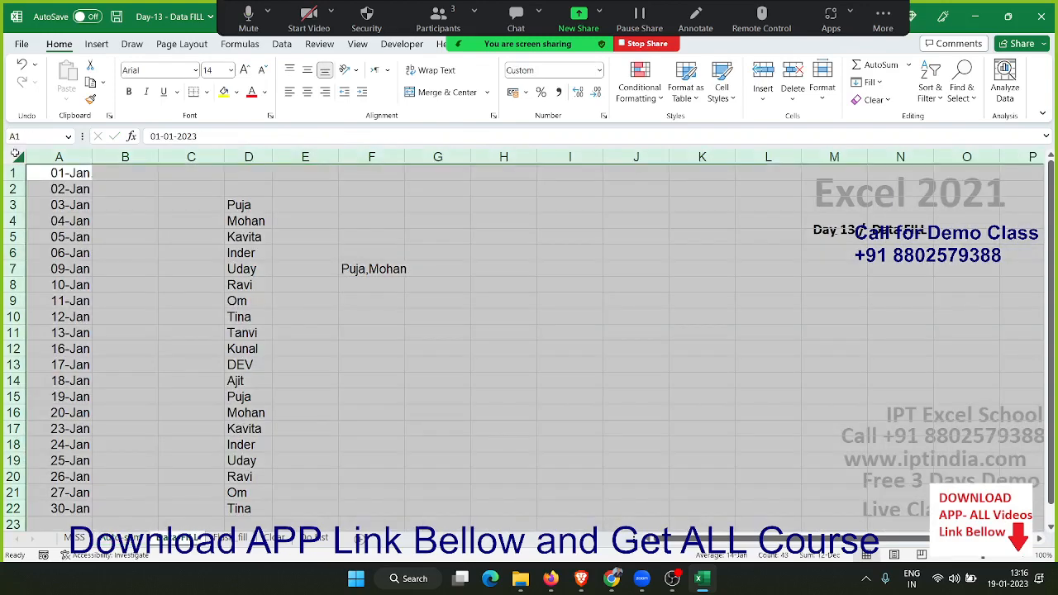
{"action": "key", "text": "ctrl+minus"}
{"action": "left_click", "coordinate": [14, 153]}
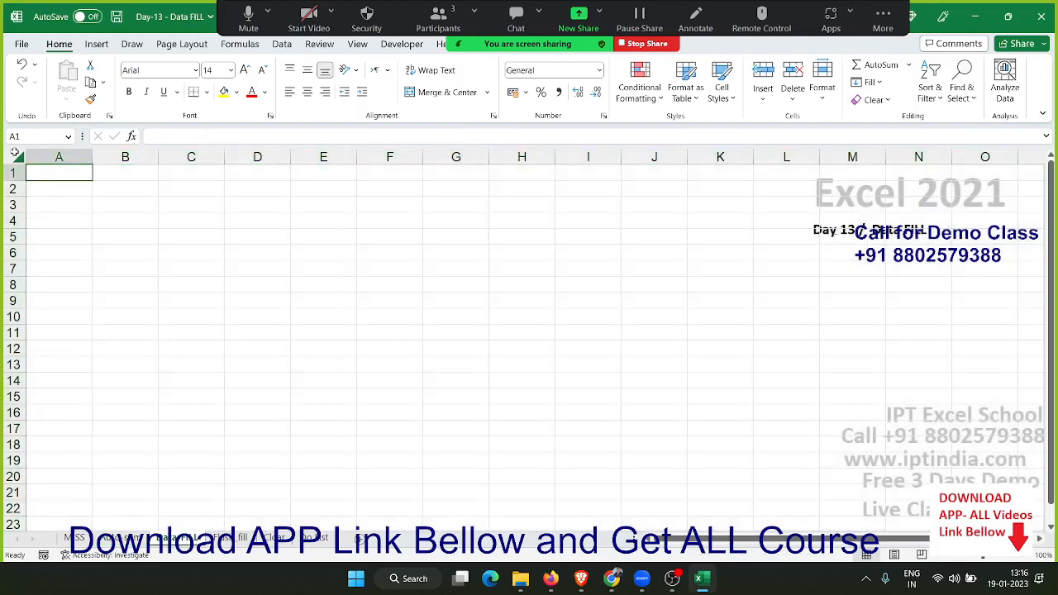
{"action": "type", "text": "1"}
{"action": "key", "text": "Return"}
Enter 2 in A2 and extend the A1:A2 number series down to A15 with the fill handle
{"action": "type", "text": "2"}
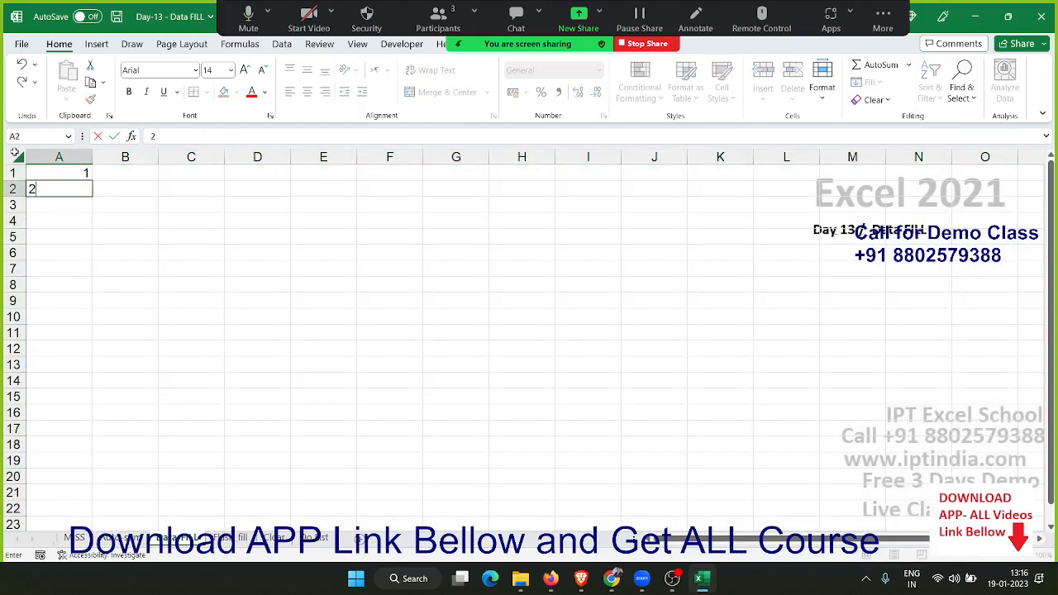
{"action": "key", "text": "Up"}
{"action": "key", "text": "shift+Down"}
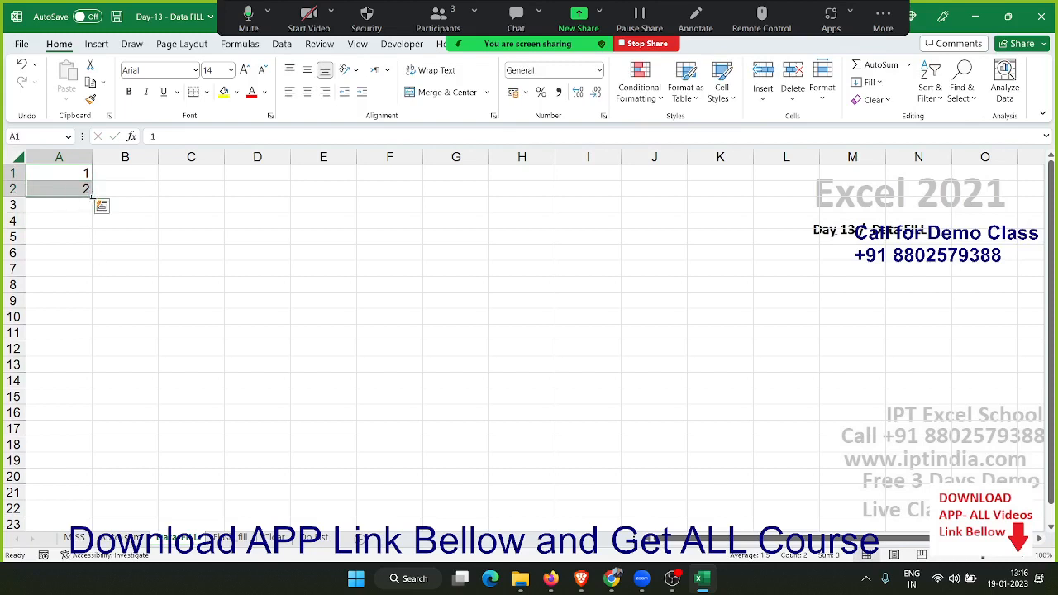
{"action": "left_click_drag", "start_coordinate": [93, 197], "coordinate": [70, 398]}
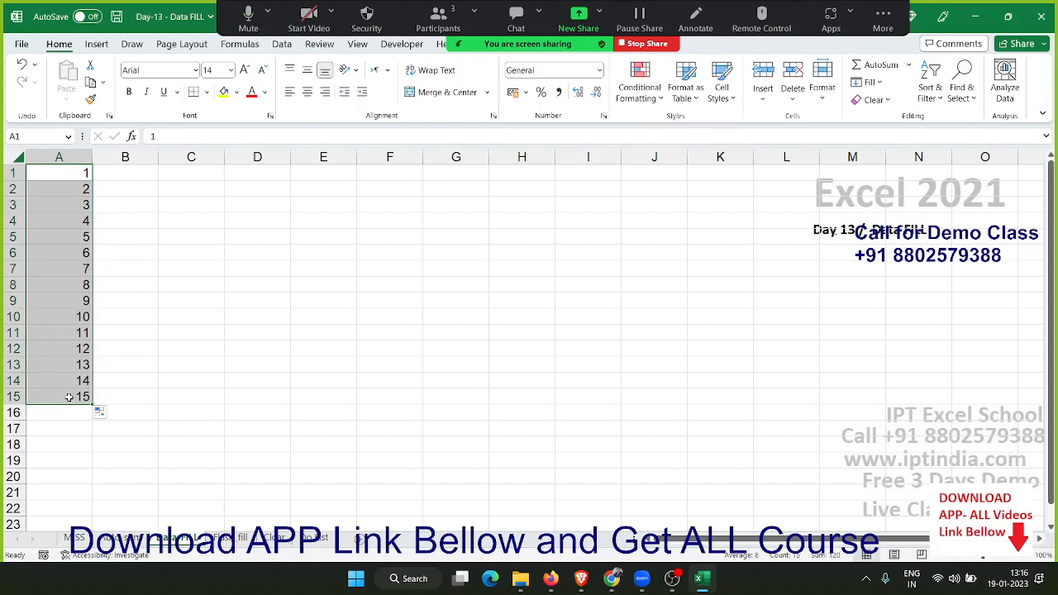
Undo the number series fill and clear the value in A2
{"action": "key", "text": "ctrl+z"}
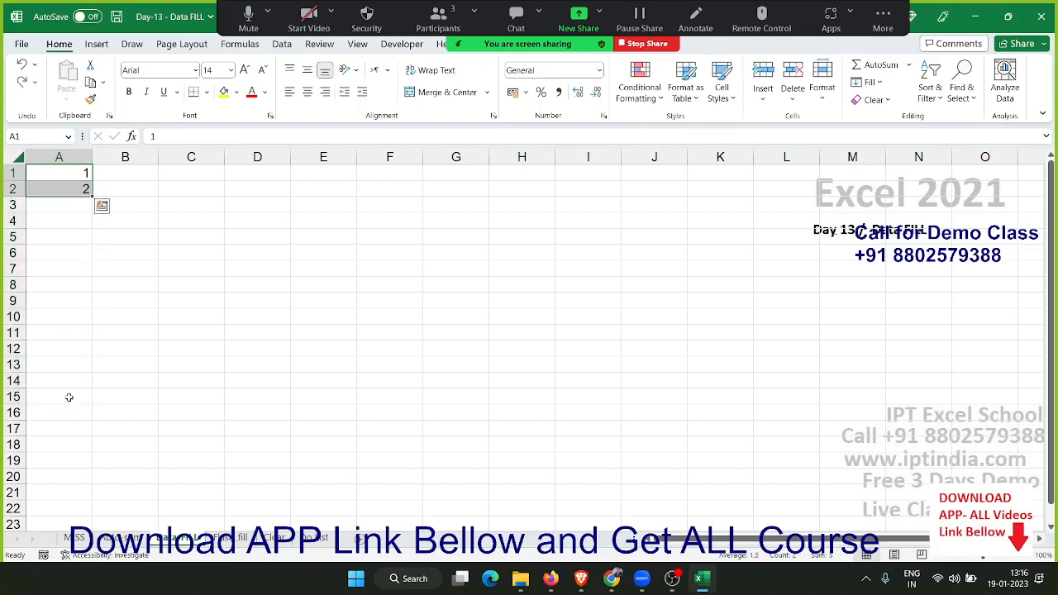
{"action": "key", "text": "Down"}
{"action": "key", "text": "BackSpace"}
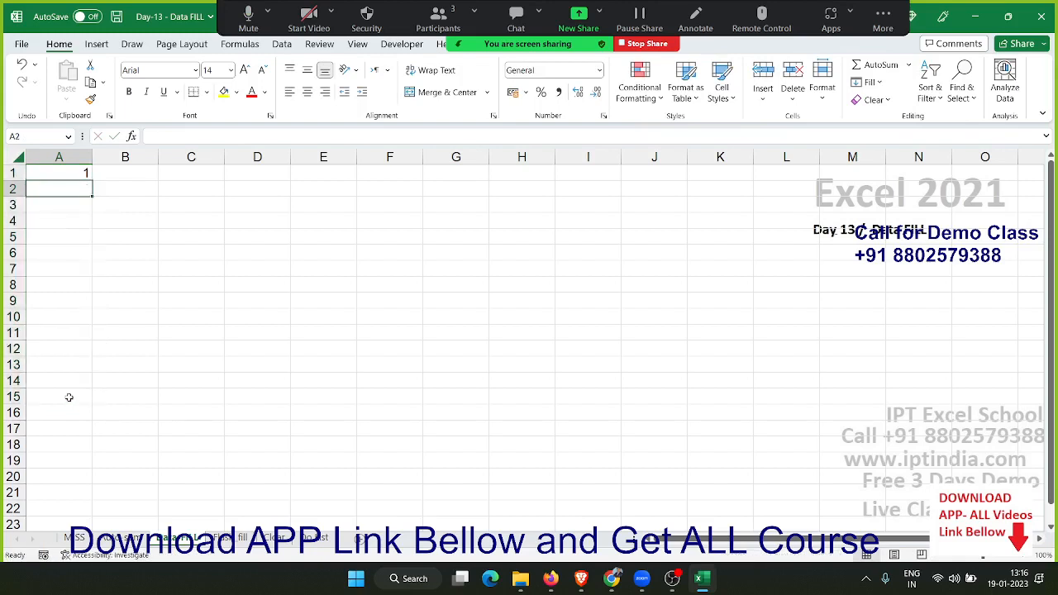
Fill the range A1:A16 with a linear Series in columns, using step value 1 and stop value 10
{"action": "key", "text": "Up"}
{"action": "key", "text": "shift+Down"}
{"action": "key", "text": "shift+Down"}
{"action": "key", "text": "shift+Down"}
{"action": "key", "text": "shift+Down"}
{"action": "key", "text": "shift+Down"}
{"action": "key", "text": "shift+Down"}
{"action": "key", "text": "shift+Down"}
{"action": "key", "text": "shift+Down"}
{"action": "key", "text": "shift+Down"}
{"action": "key", "text": "shift+Down"}
{"action": "key", "text": "shift+Down"}
{"action": "key", "text": "shift+Down"}
{"action": "key", "text": "shift+Down"}
{"action": "key", "text": "shift+Down"}
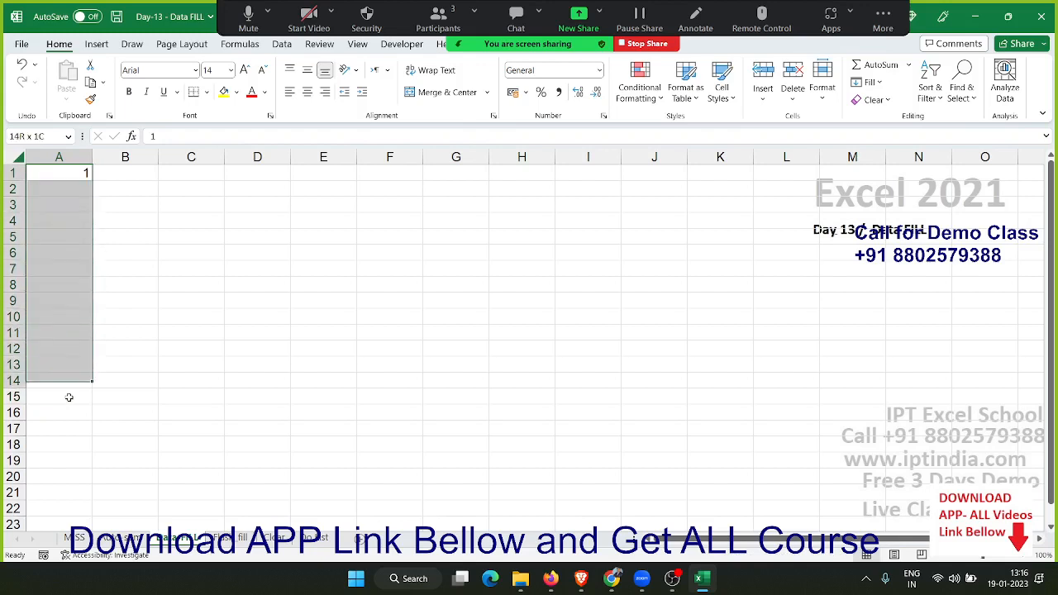
{"action": "key", "text": "shift+Down"}
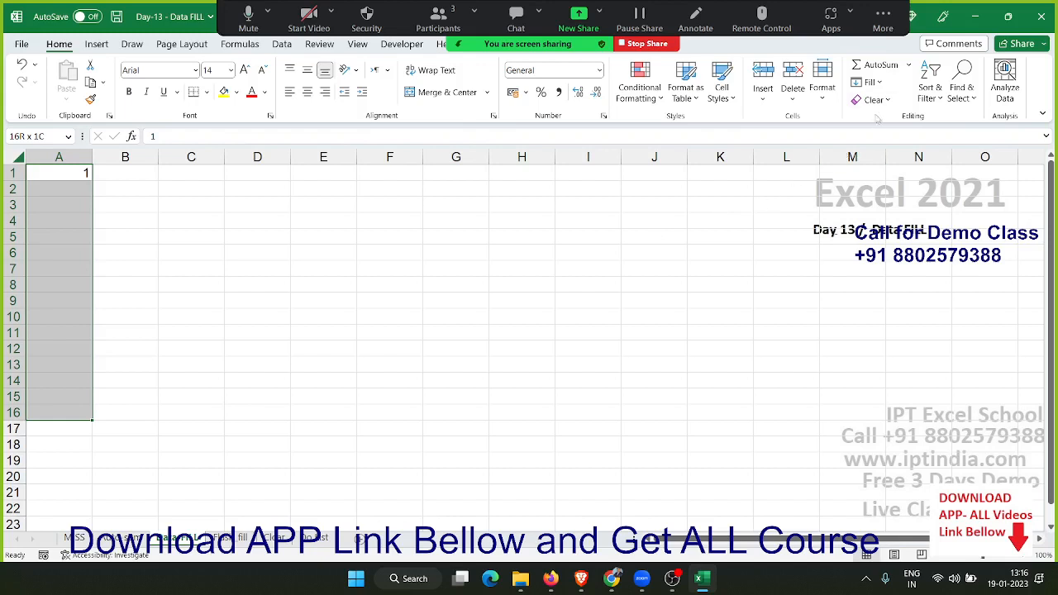
{"action": "left_click", "coordinate": [868, 83]}
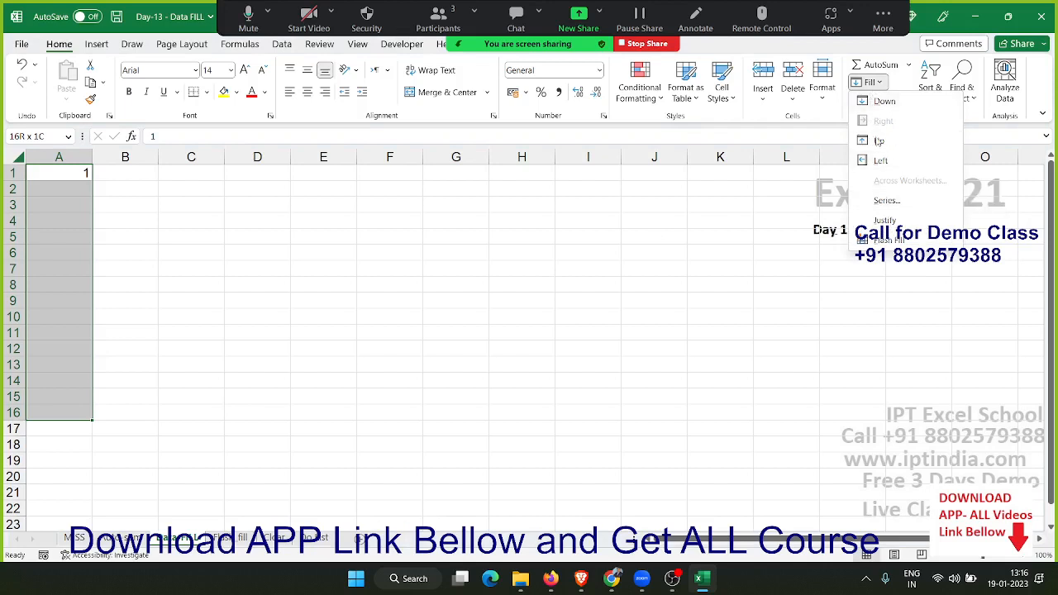
{"action": "left_click", "coordinate": [886, 201]}
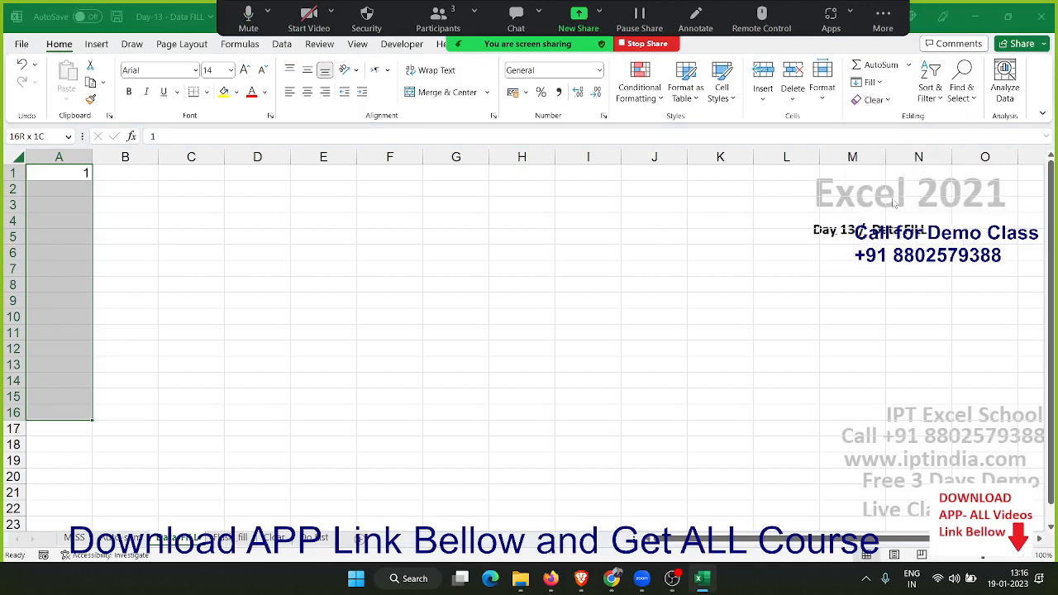
{"action": "left_click_drag", "start_coordinate": [729, 201], "coordinate": [218, 87]}
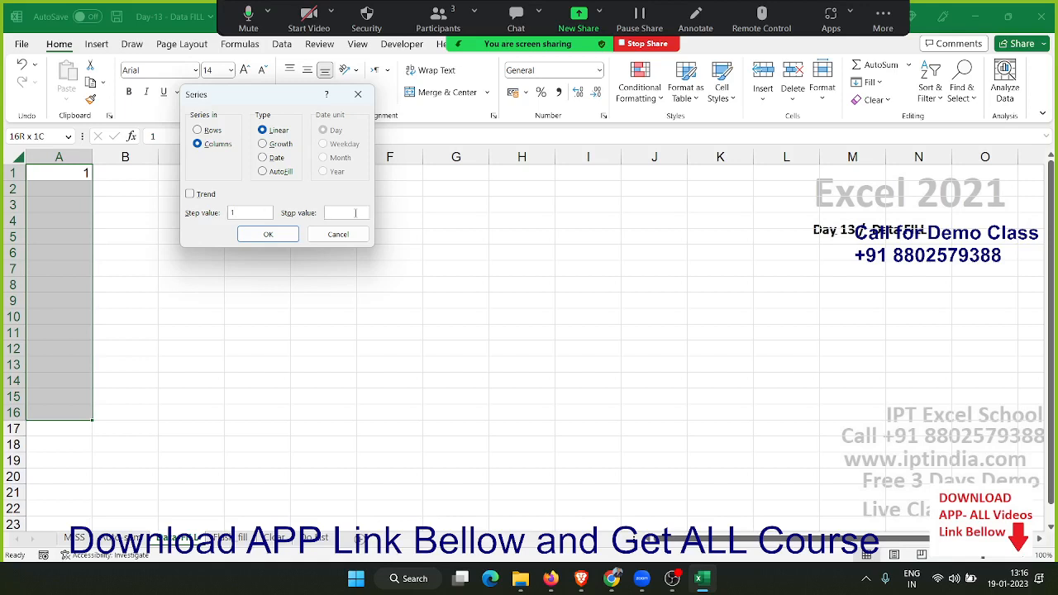
{"action": "type", "text": "10"}
{"action": "left_click", "coordinate": [266, 234]}
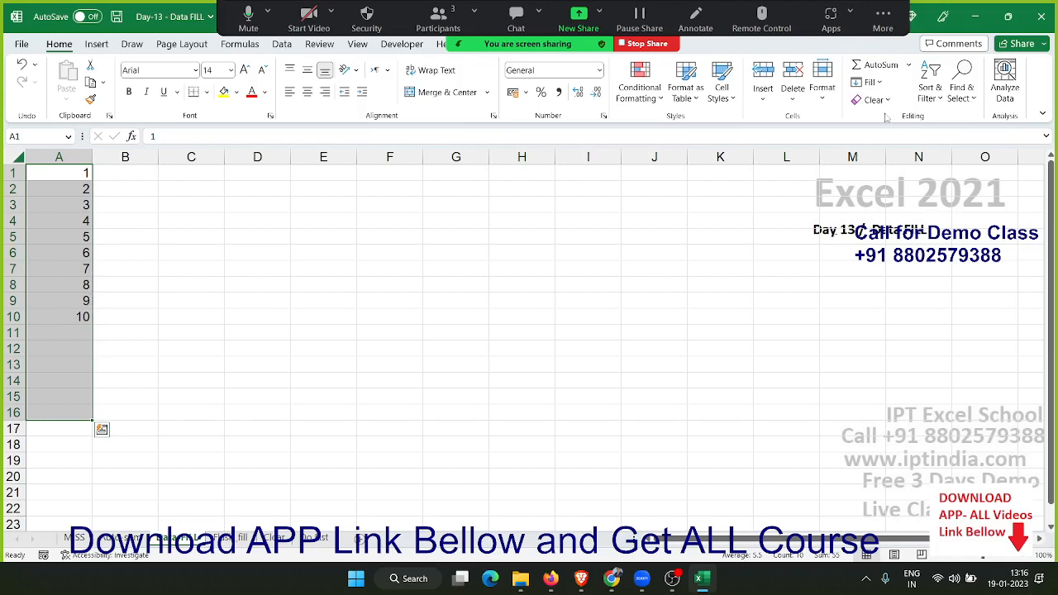
Fill the range A1:A16 with a linear Series in columns, using step value 2 and no stop value
{"action": "left_click", "coordinate": [871, 82]}
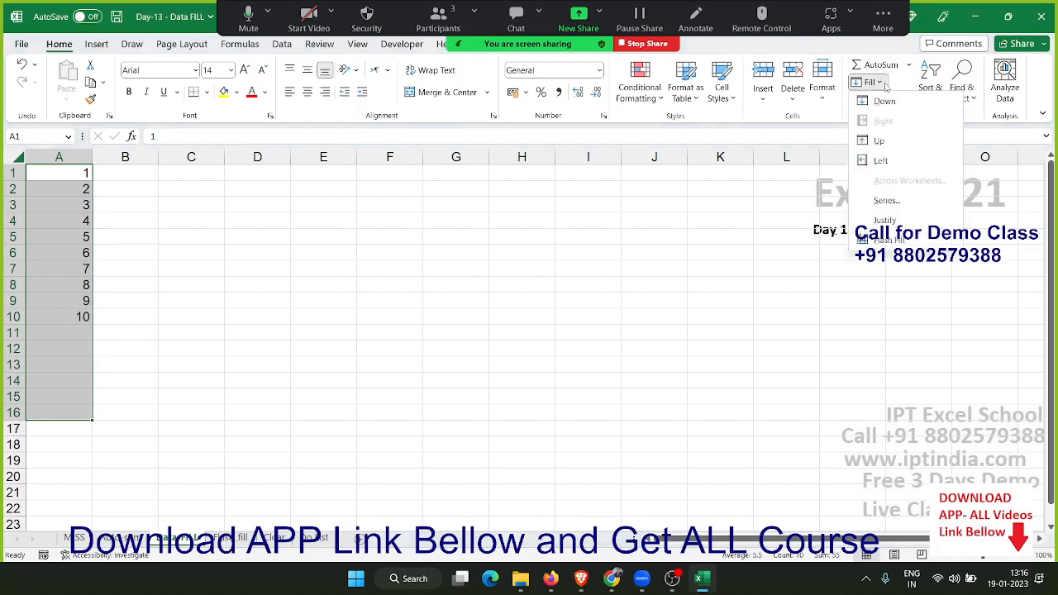
{"action": "left_click", "coordinate": [886, 200]}
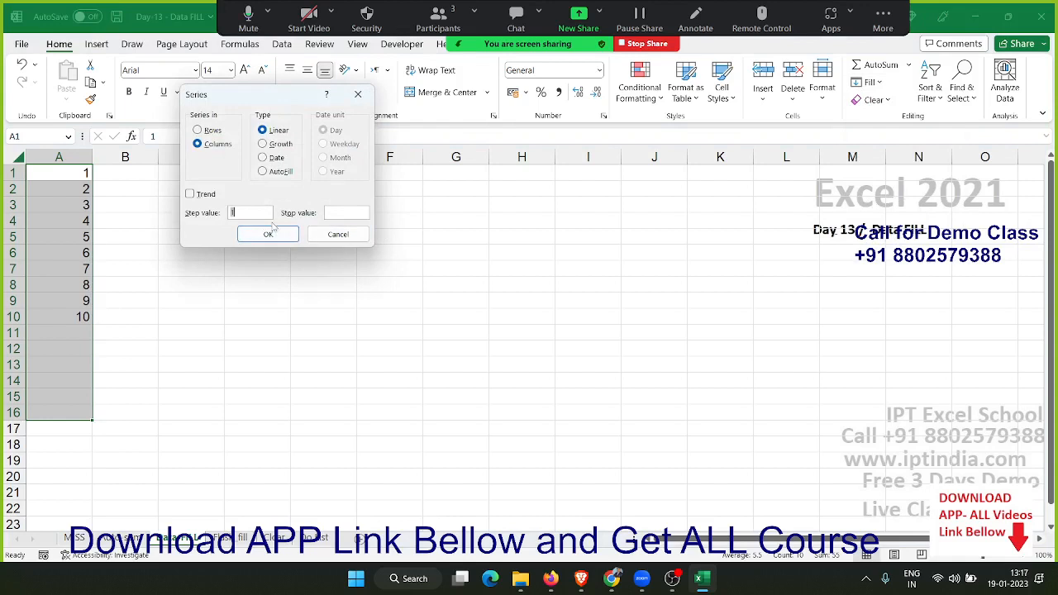
{"action": "type", "text": "2"}
{"action": "left_click", "coordinate": [269, 235]}
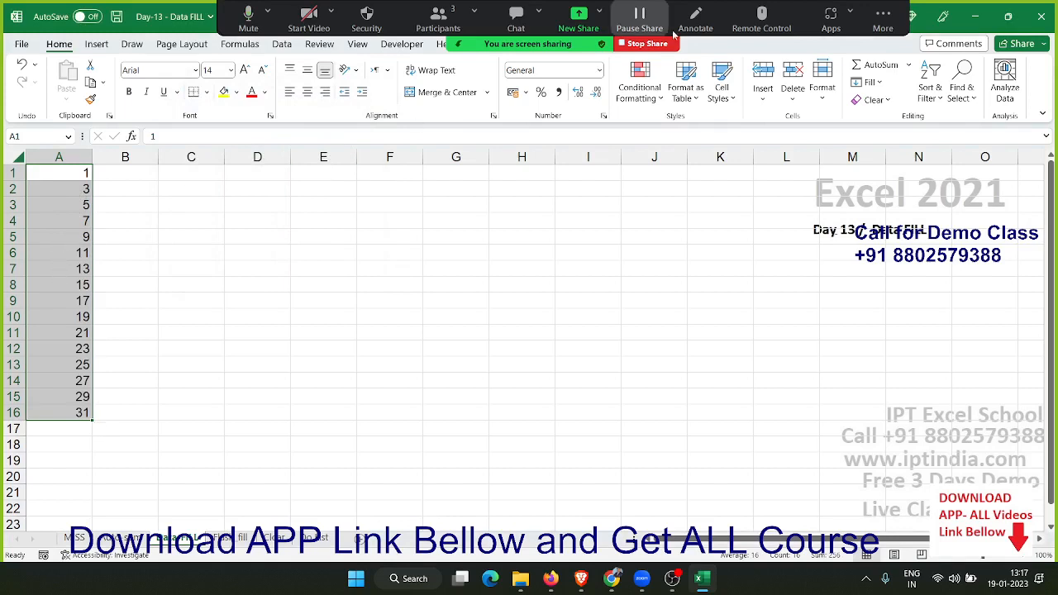
Refill A1:A16 with a growth Series in columns, using step value 2
{"action": "left_click", "coordinate": [866, 84]}
{"action": "left_click", "coordinate": [888, 196]}
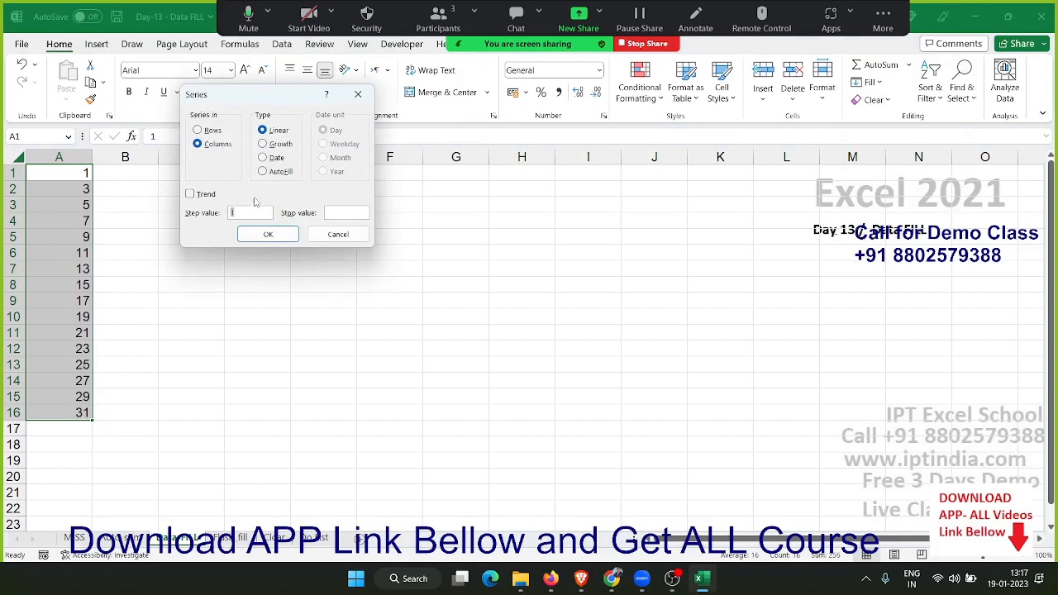
{"action": "left_click", "coordinate": [281, 143]}
{"action": "type", "text": "2"}
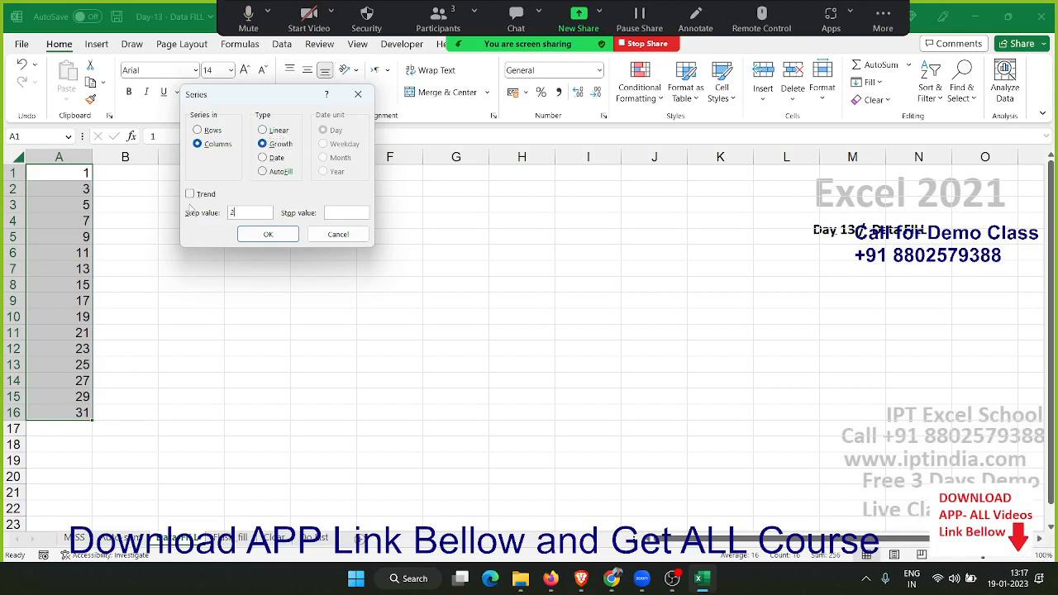
{"action": "left_click", "coordinate": [268, 235]}
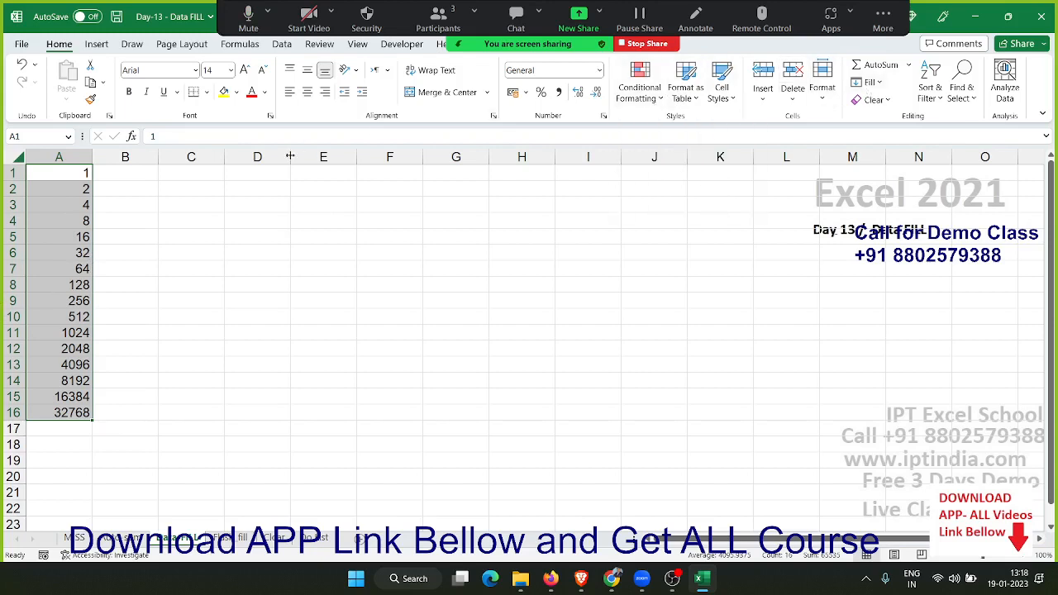
Clear the number series in A1:A16 and enter the date 1/1 in A1
{"action": "key", "text": "Delete"}
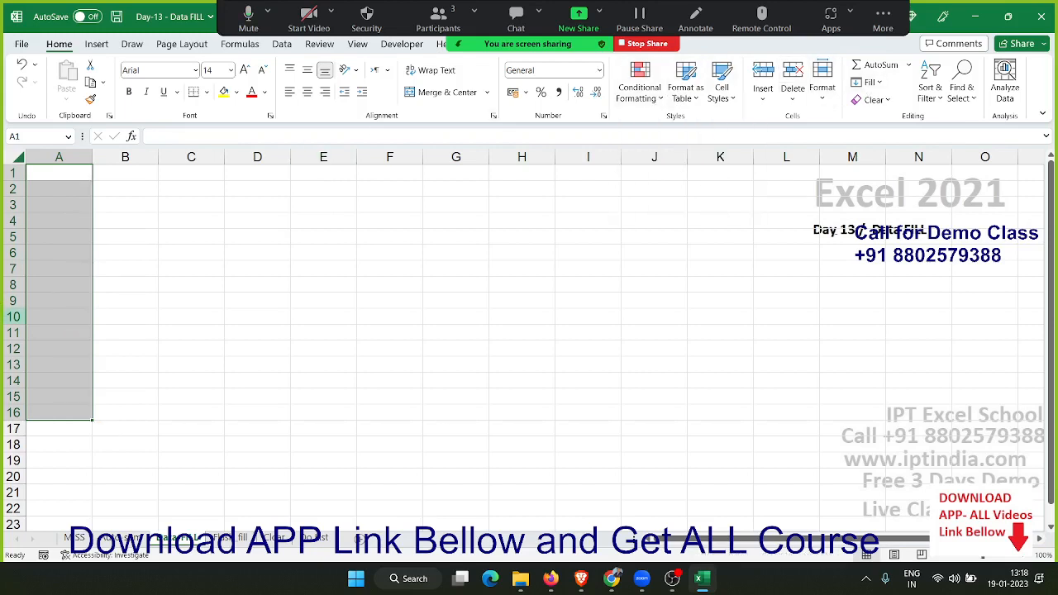
{"action": "key", "text": "Up"}
{"action": "type", "text": "1/1"}
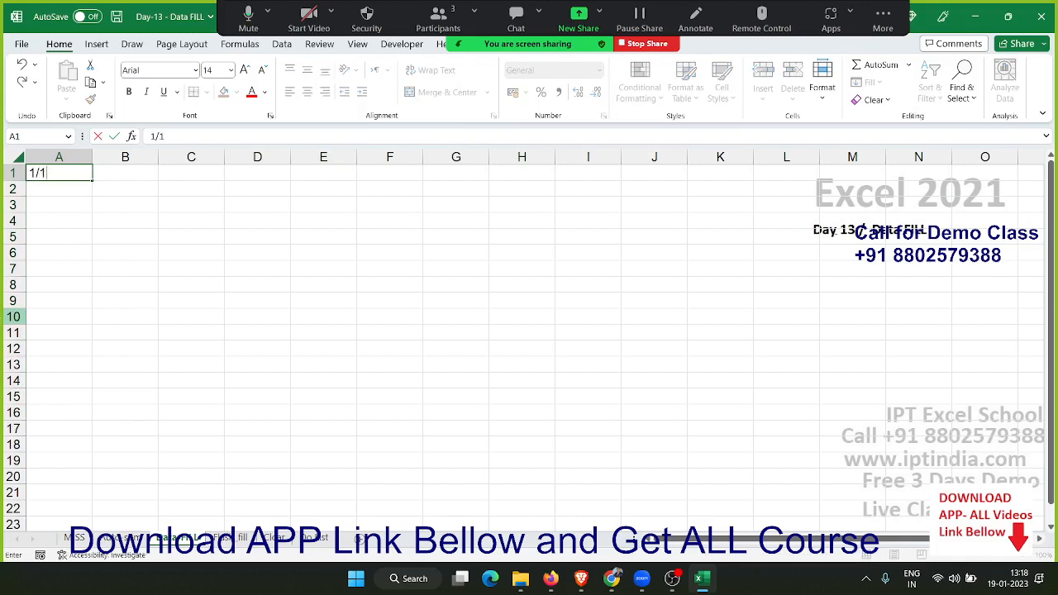
{"action": "key", "text": "Return"}
{"action": "key", "text": "Up"}
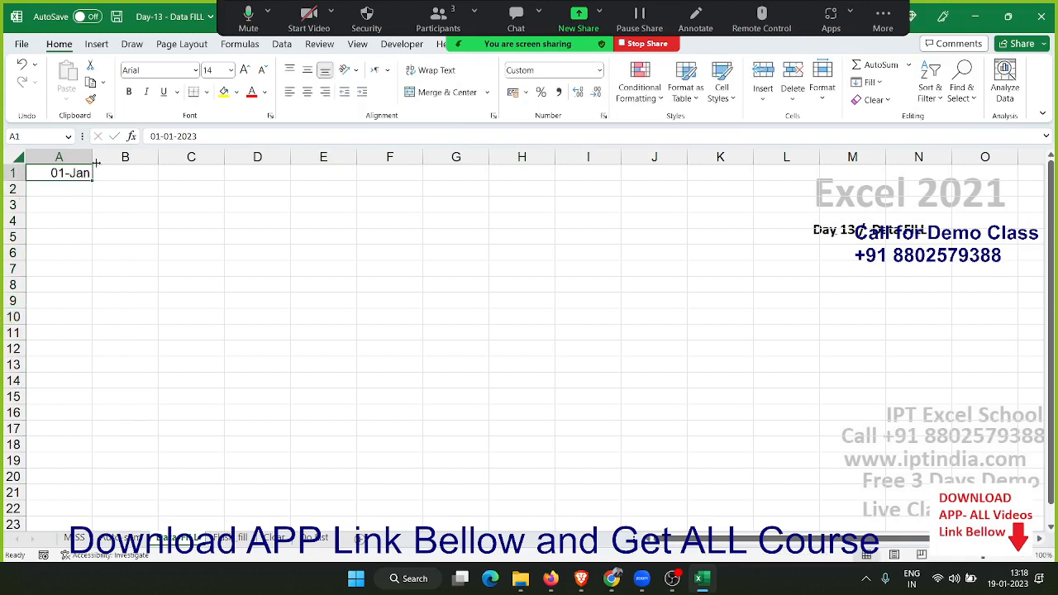
Extend the date in A1 down to A22 with the fill handle
{"action": "left_click_drag", "start_coordinate": [91, 180], "coordinate": [99, 463]}
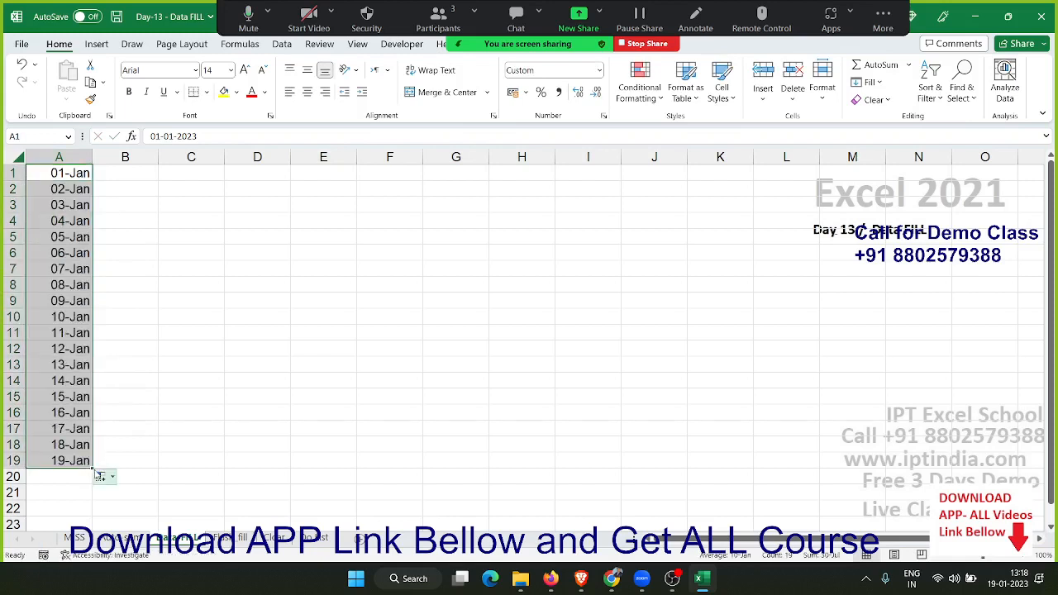
{"action": "left_click_drag", "start_coordinate": [93, 468], "coordinate": [75, 518]}
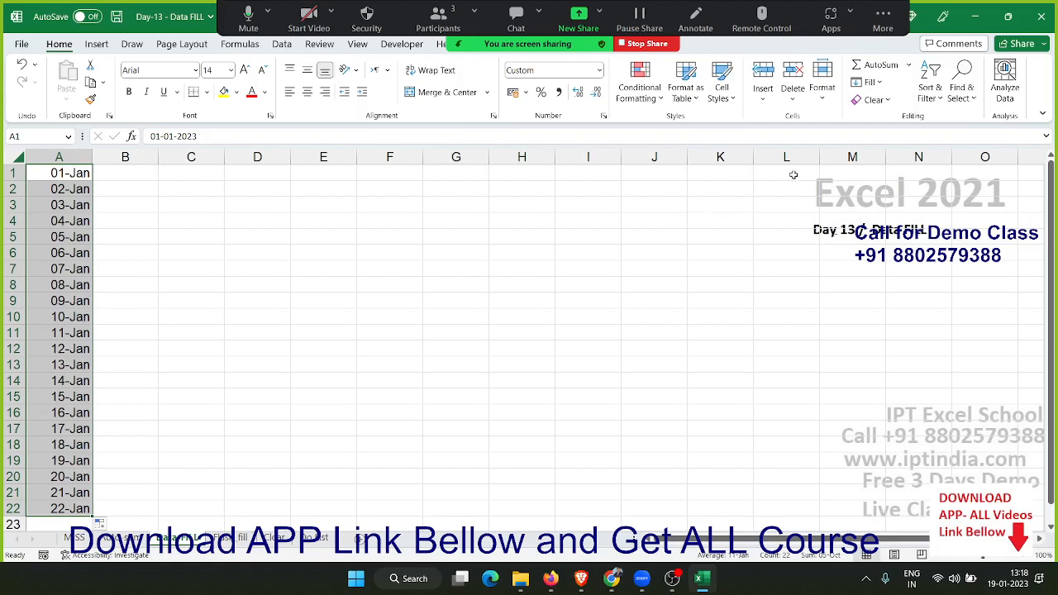
Refill A1:A22 with a date Series in columns, using the Weekday date unit and step value 1
{"action": "left_click", "coordinate": [878, 85]}
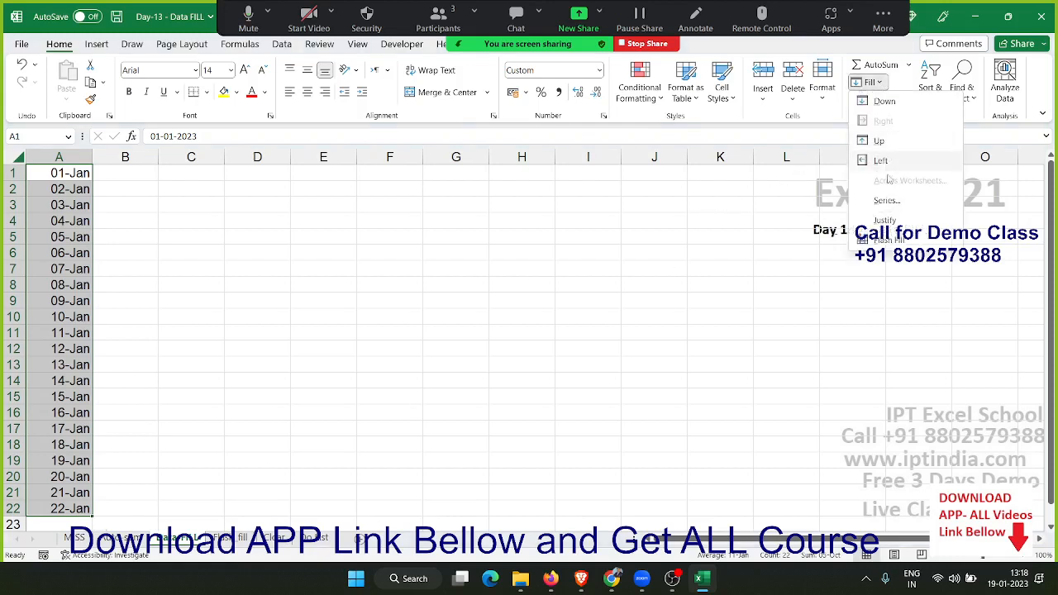
{"action": "left_click", "coordinate": [886, 201]}
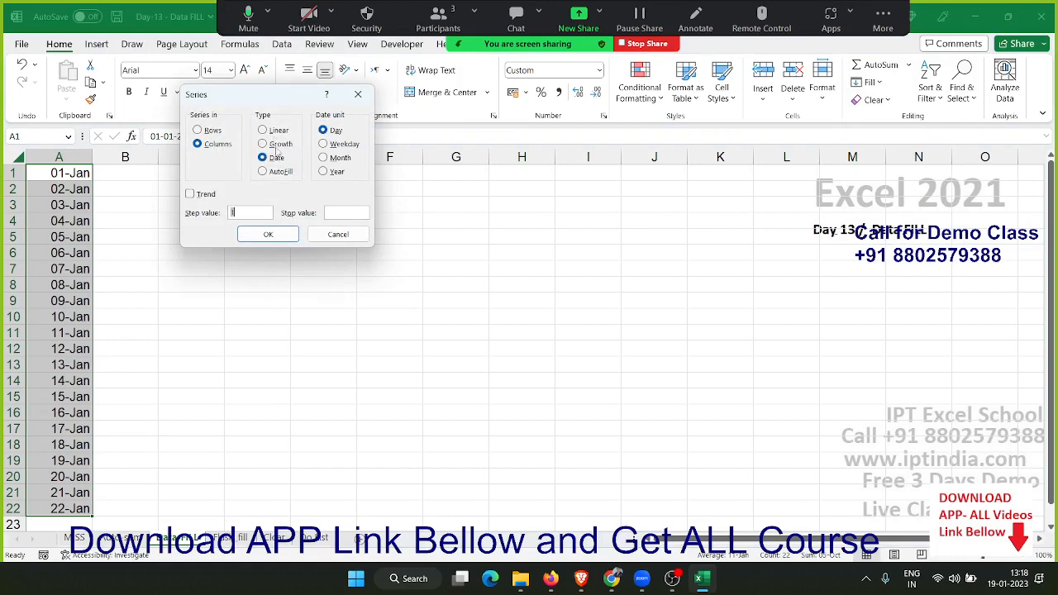
{"action": "left_click", "coordinate": [277, 163]}
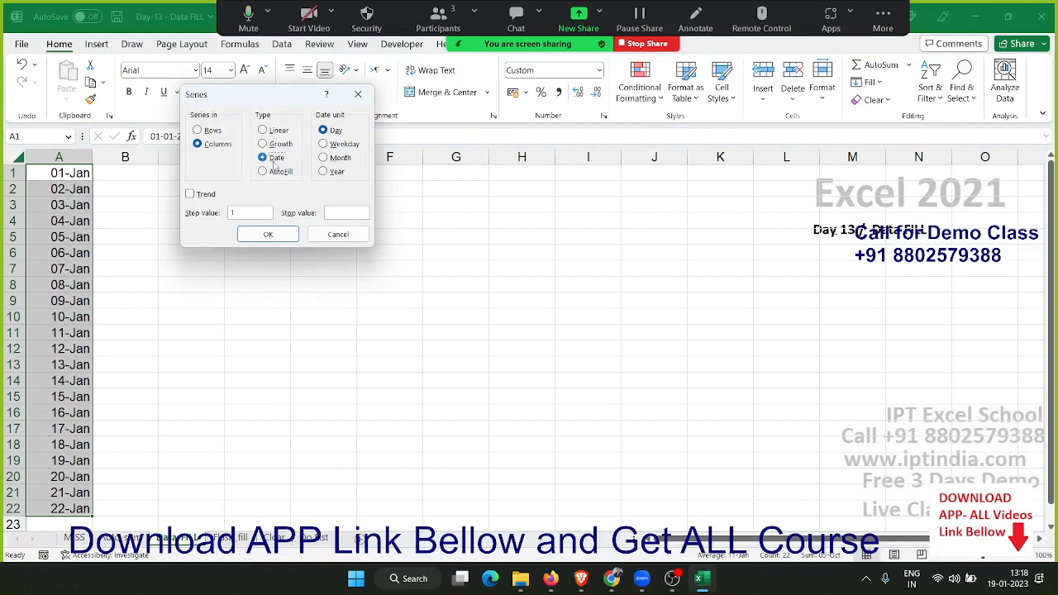
{"action": "left_click", "coordinate": [345, 147]}
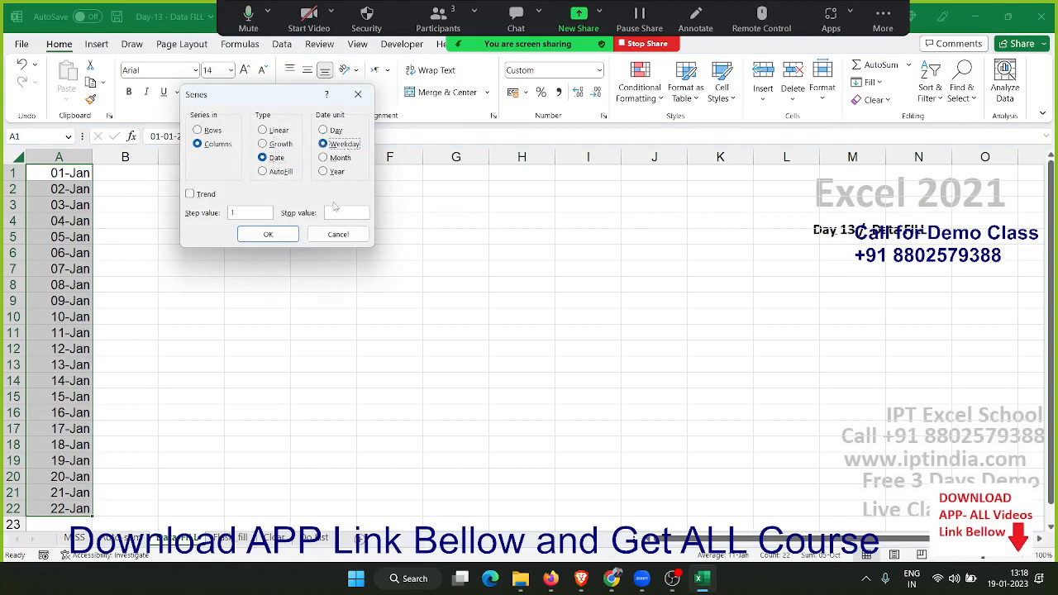
{"action": "left_click", "coordinate": [245, 237]}
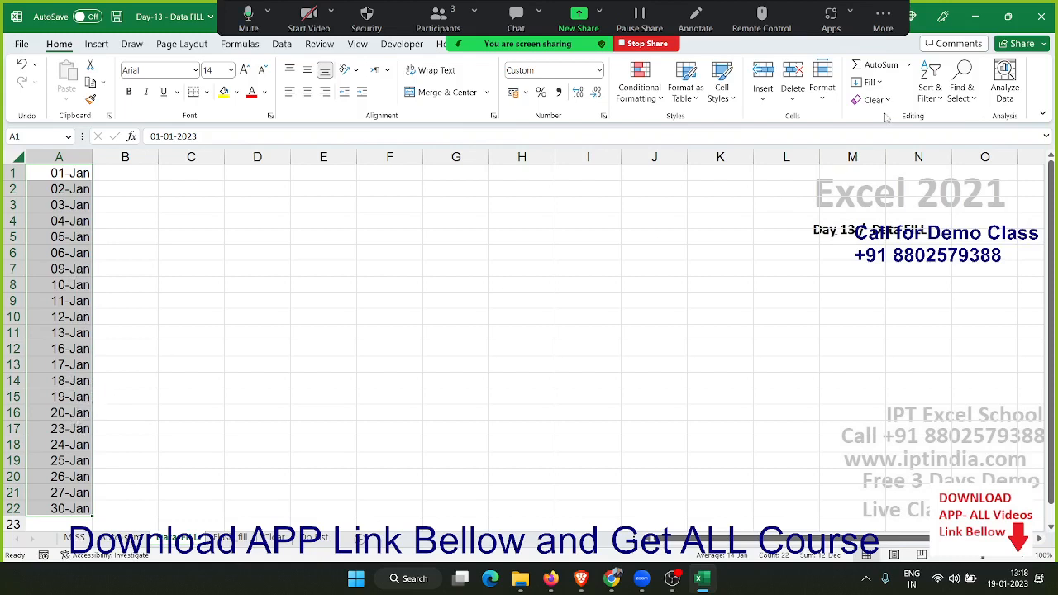
Refill A1:A22 with a date Series in columns, using the Month date unit and step value 1
{"action": "left_click", "coordinate": [876, 83]}
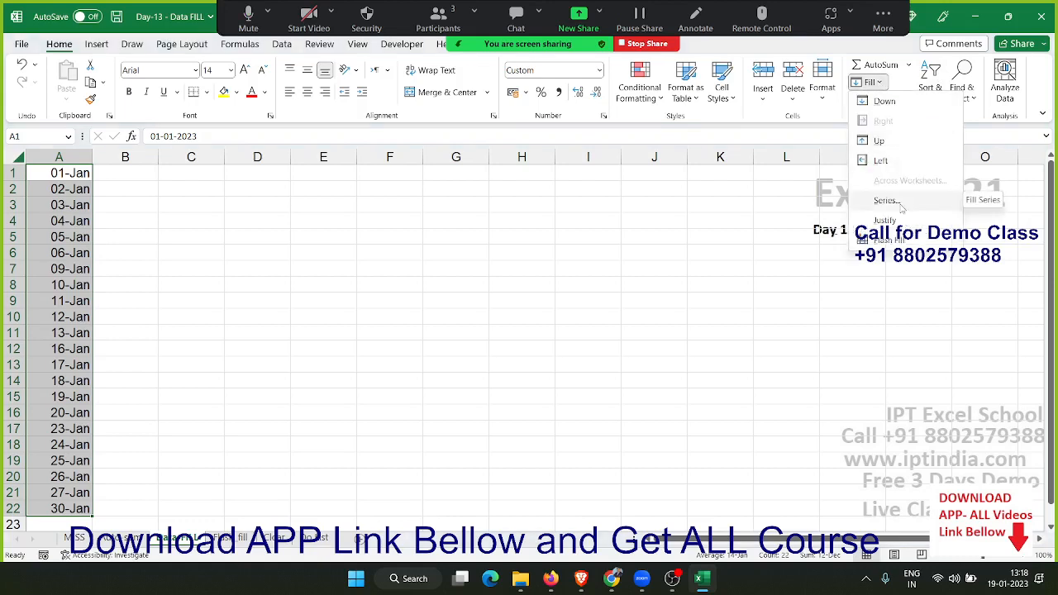
{"action": "left_click", "coordinate": [886, 201]}
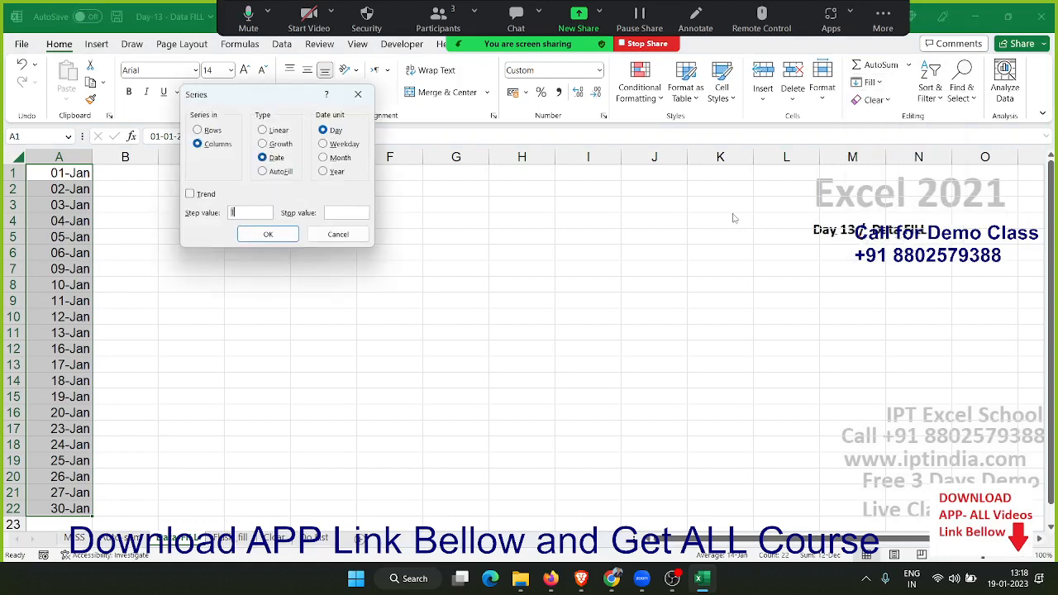
{"action": "left_click_drag", "start_coordinate": [231, 93], "coordinate": [405, 131]}
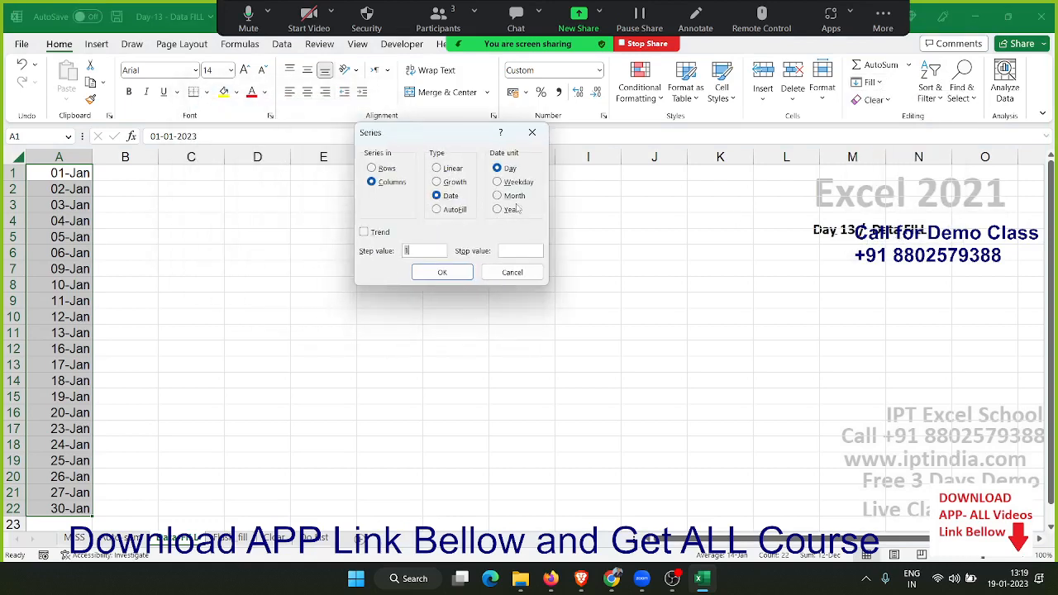
{"action": "left_click", "coordinate": [522, 198]}
{"action": "left_click", "coordinate": [440, 271]}
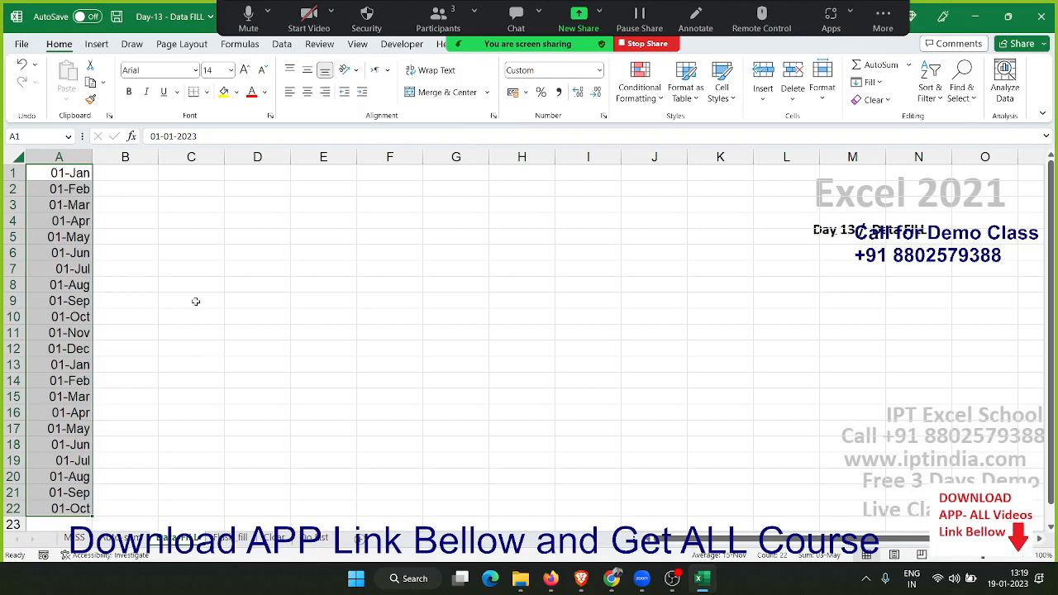
Enter the custom list's first name in D3 and extend the list down to D22 with the fill handle
{"action": "left_click", "coordinate": [269, 213]}
{"action": "type", "text": "Puja"}
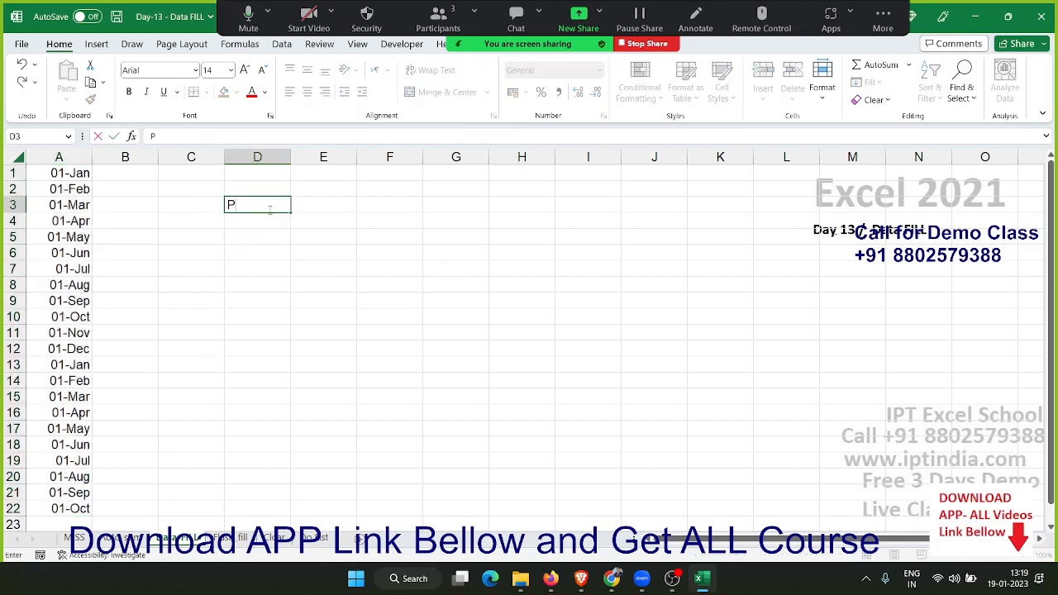
{"action": "key", "text": "Return"}
{"action": "key", "text": "Return"}
{"action": "left_click", "coordinate": [260, 209]}
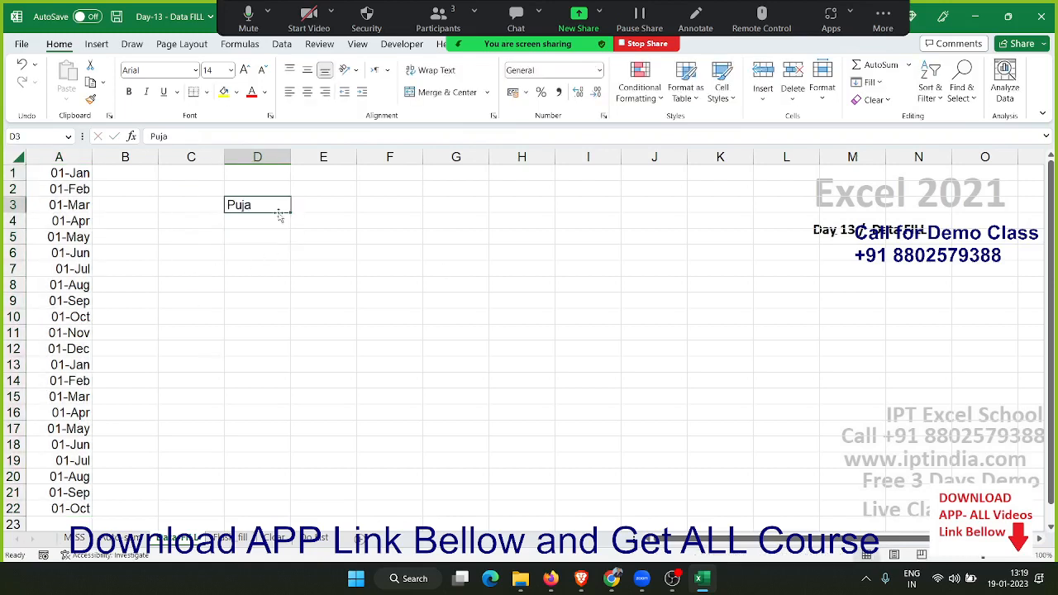
{"action": "left_click_drag", "start_coordinate": [296, 213], "coordinate": [297, 508]}
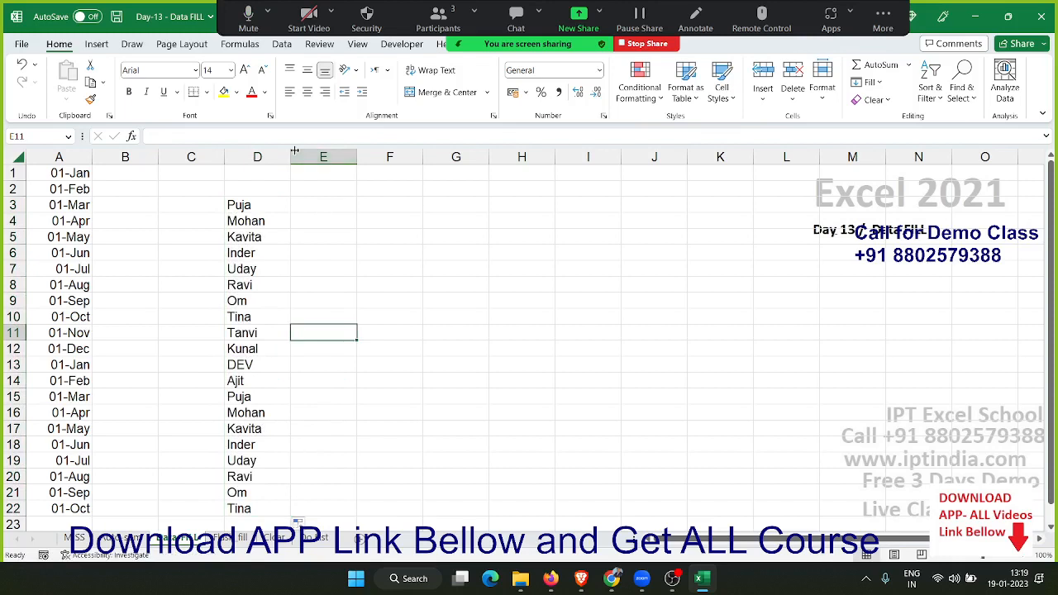
Widen column D substantially and combine the names in D3:D22 into lines of text with Fill Justify
{"action": "left_click", "coordinate": [264, 157]}
{"action": "left_click_drag", "start_coordinate": [290, 157], "coordinate": [799, 164]}
{"action": "left_click_drag", "start_coordinate": [239, 204], "coordinate": [239, 509]}
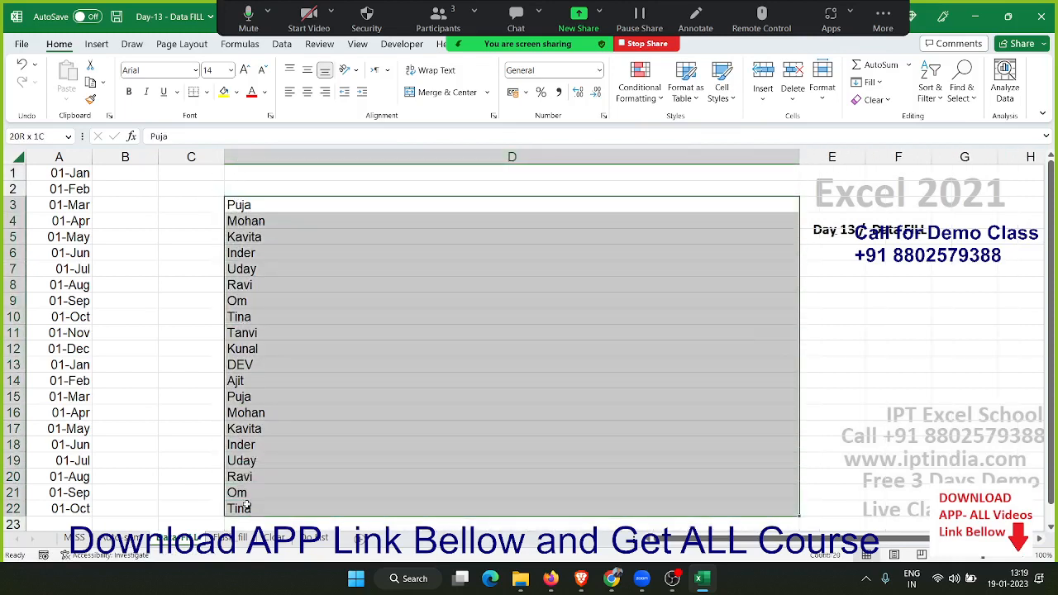
{"action": "left_click", "coordinate": [859, 83]}
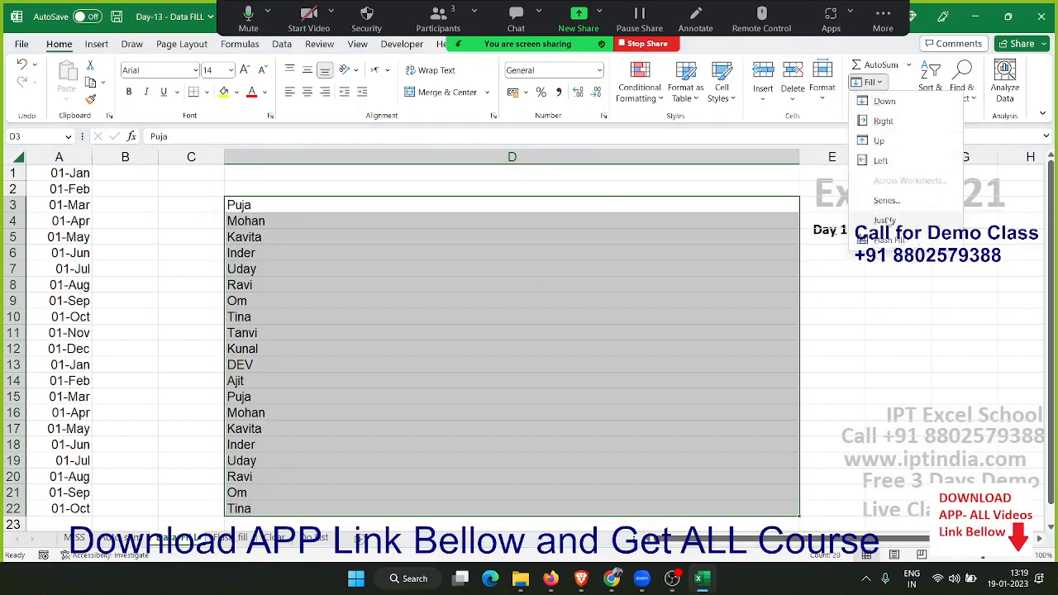
{"action": "left_click", "coordinate": [884, 220]}
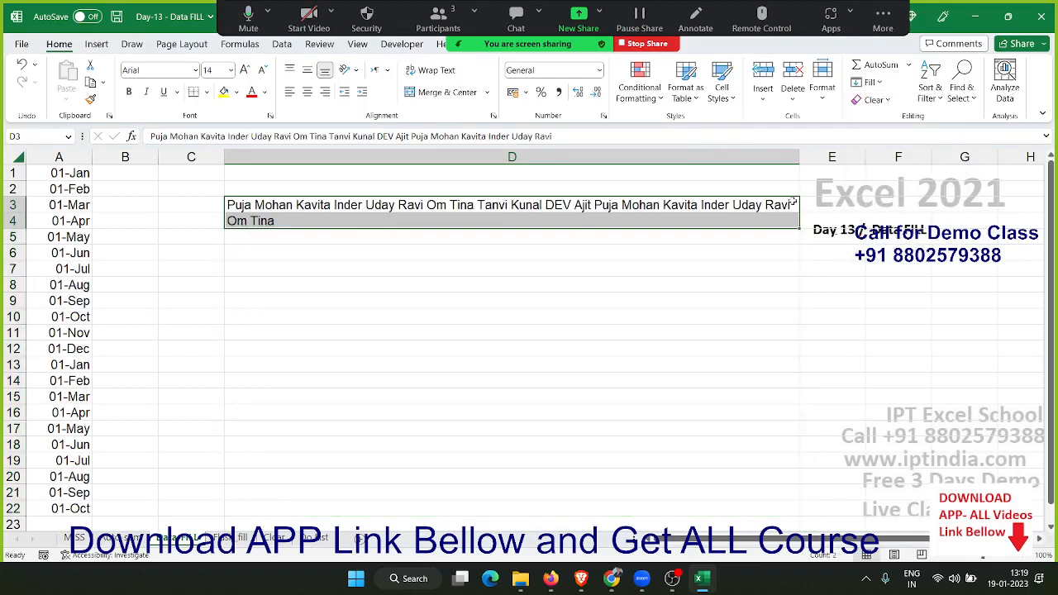
Widen column D further and justify D3:D4 so that all names join in the single cell D3
{"action": "left_click_drag", "start_coordinate": [799, 157], "coordinate": [950, 157]}
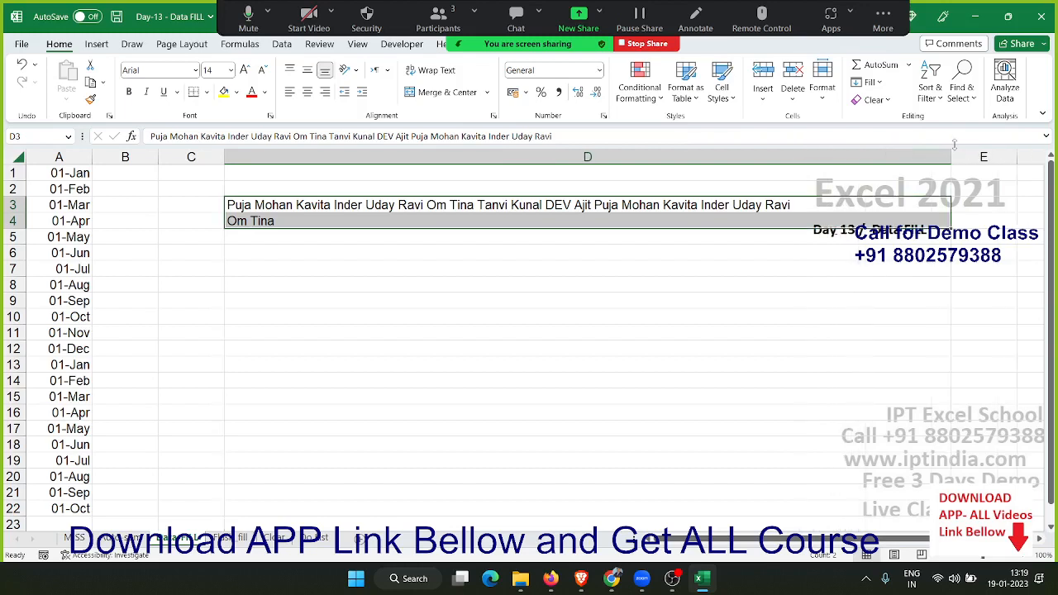
{"action": "left_click", "coordinate": [870, 83]}
{"action": "left_click", "coordinate": [920, 221]}
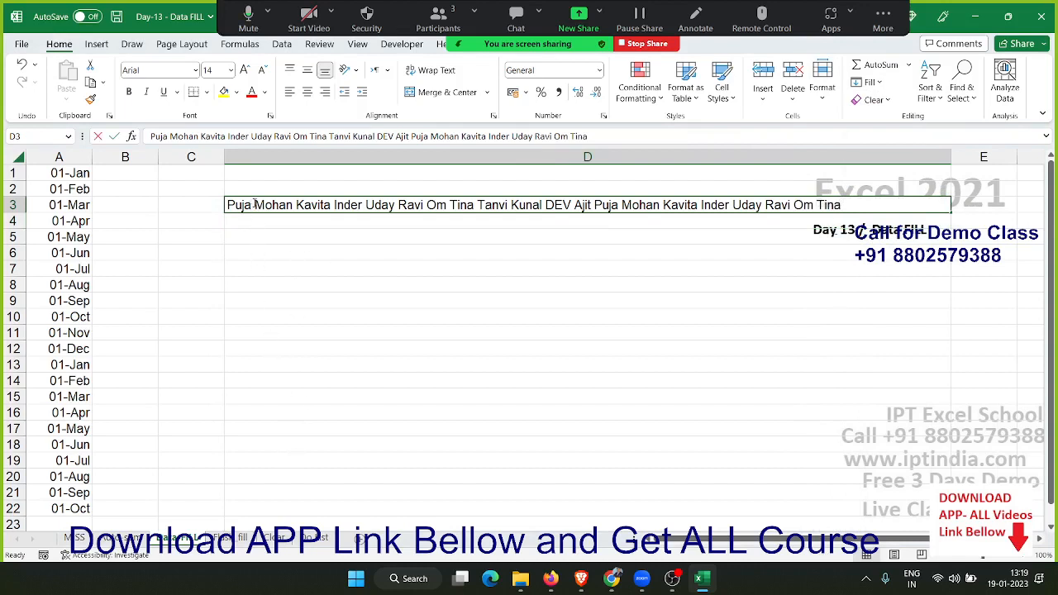
{"action": "key", "text": "Down"}
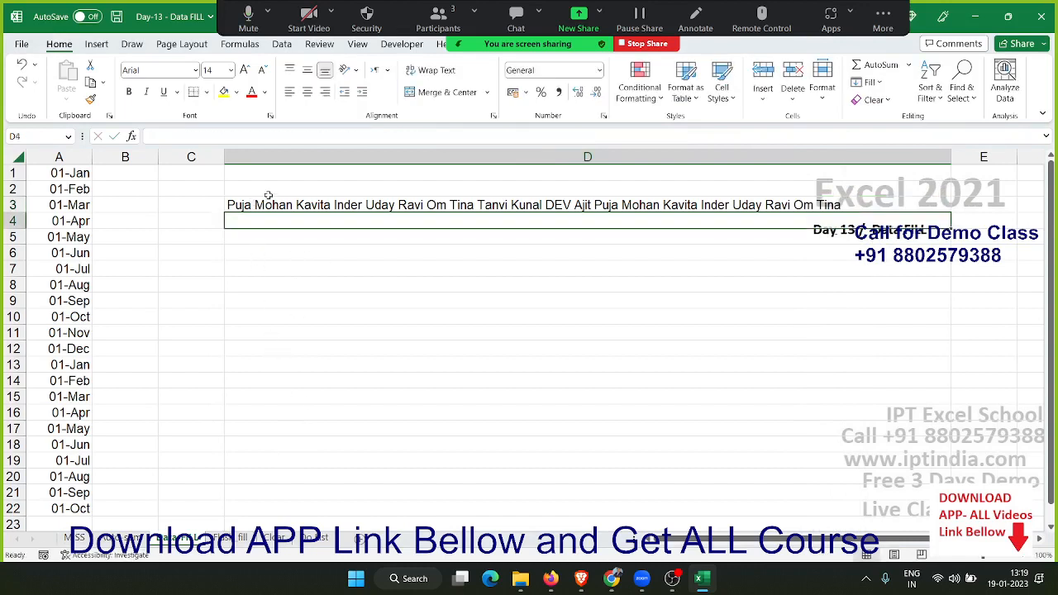
{"action": "left_click", "coordinate": [268, 207]}
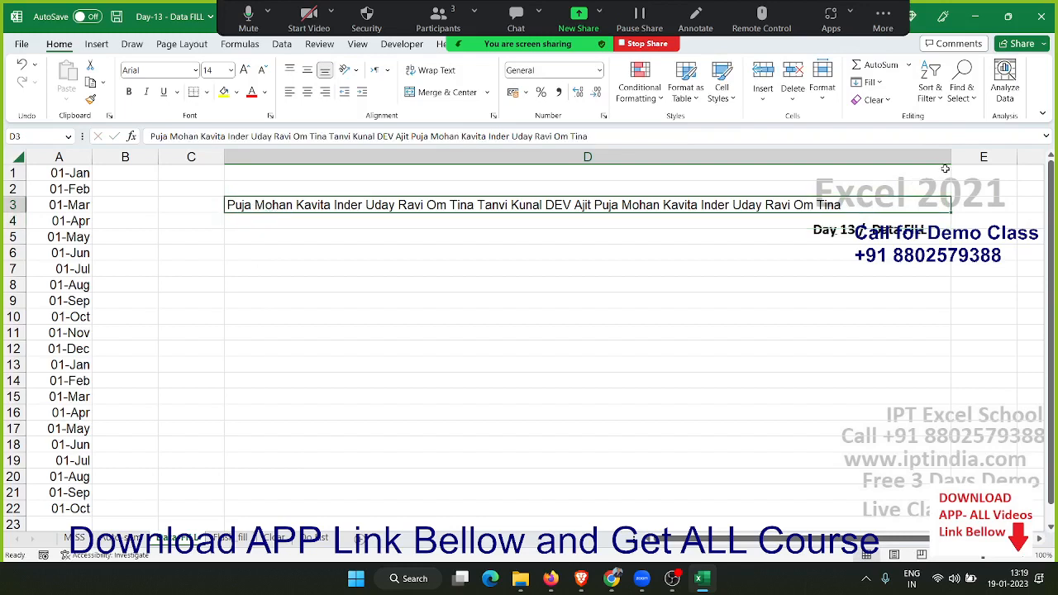
Narrow column D to about one name's width and justify D3:D4, allowing the text to extend below the selected range
{"action": "left_click_drag", "start_coordinate": [952, 158], "coordinate": [248, 248]}
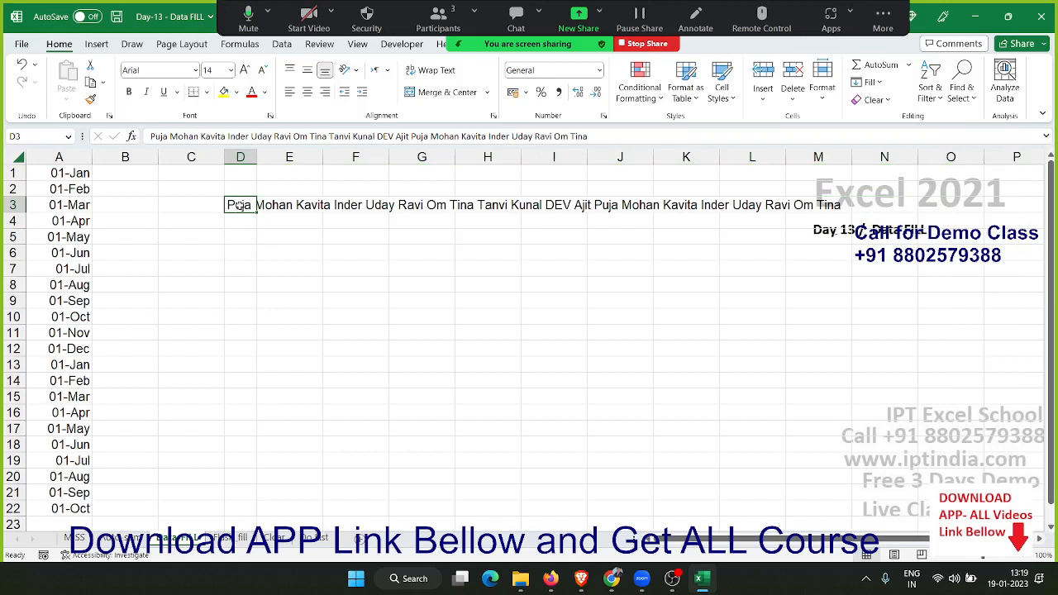
{"action": "left_click_drag", "start_coordinate": [239, 207], "coordinate": [242, 218]}
{"action": "left_click", "coordinate": [868, 82]}
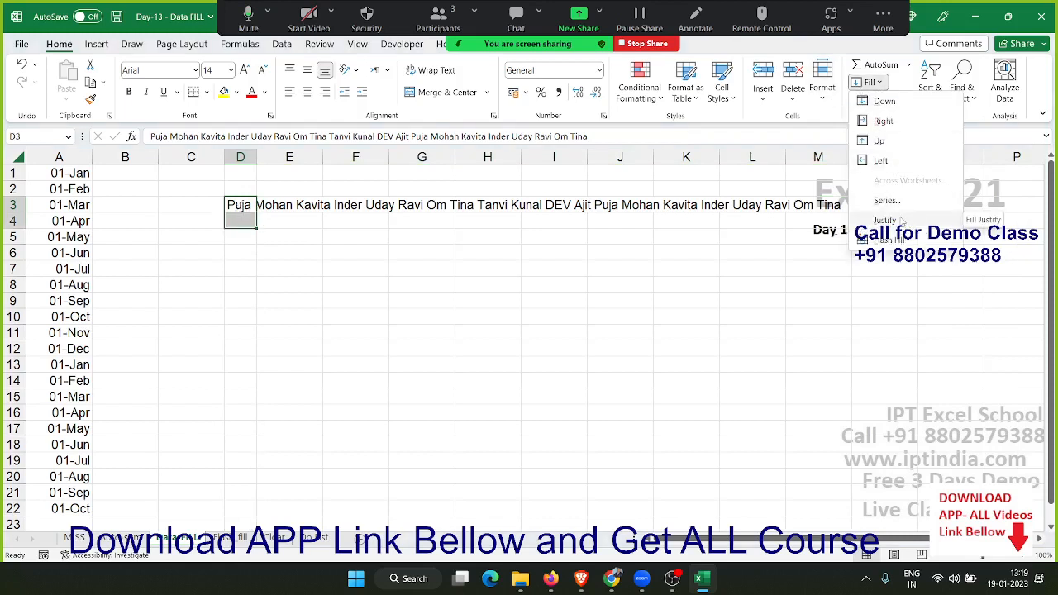
{"action": "left_click", "coordinate": [899, 220]}
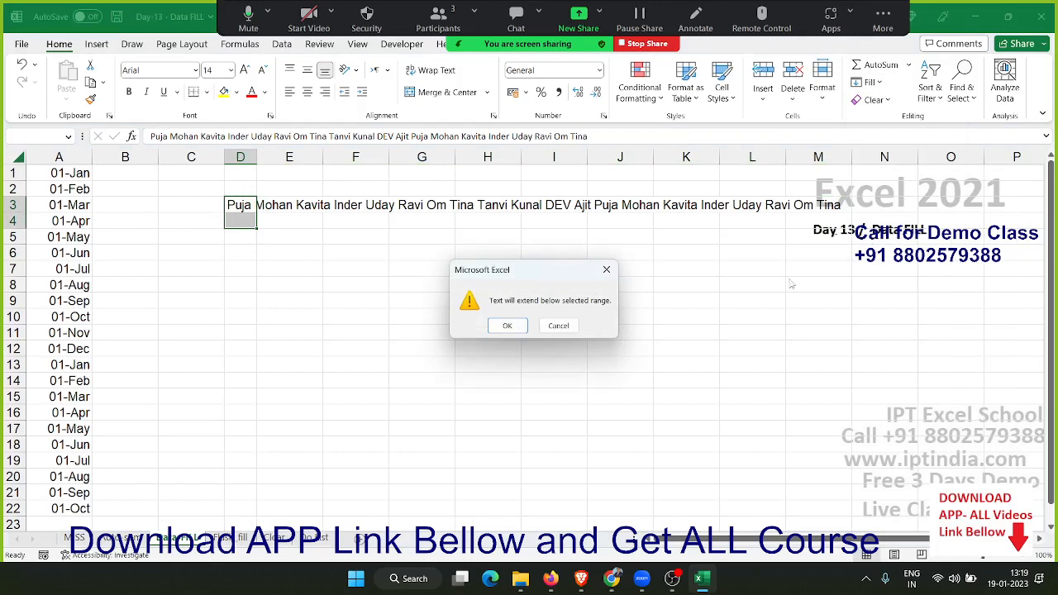
{"action": "left_click", "coordinate": [509, 325]}
AutoFit the width of column D and select the names in D3:D22
{"action": "left_click", "coordinate": [234, 252]}
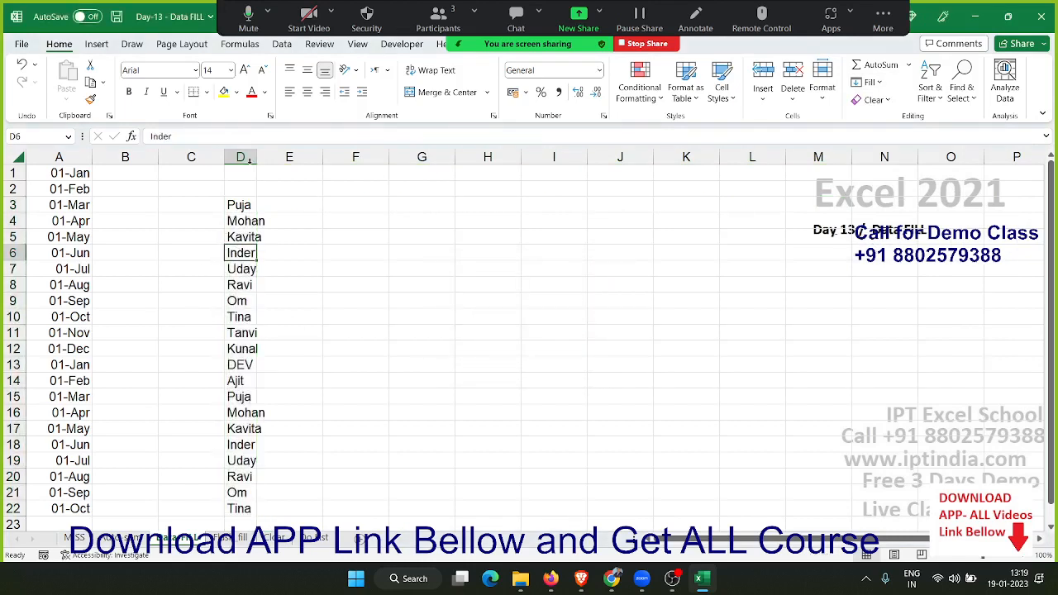
{"action": "double_click", "coordinate": [257, 158]}
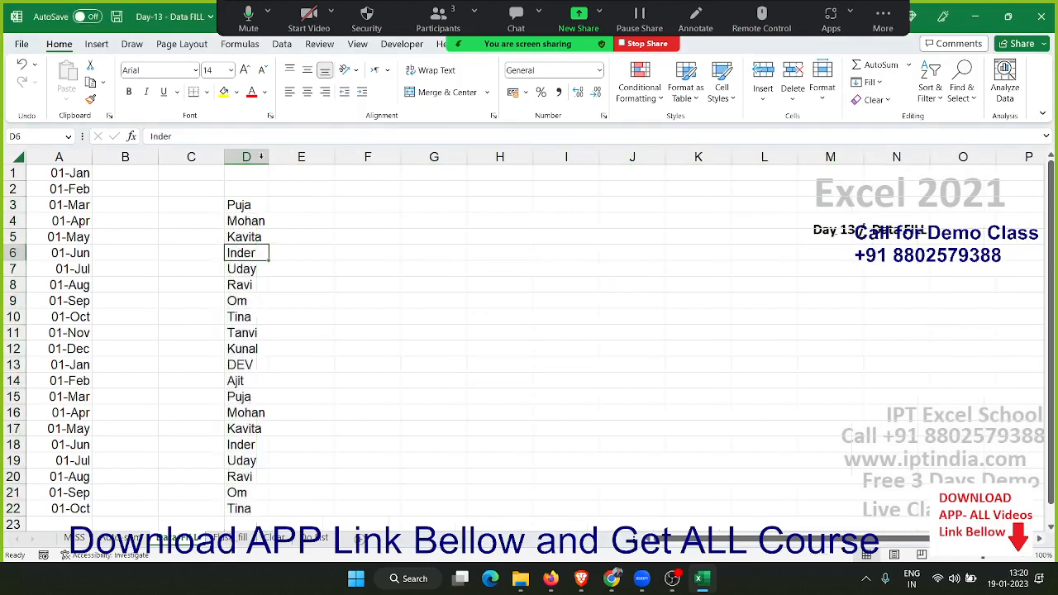
{"action": "left_click_drag", "start_coordinate": [252, 204], "coordinate": [253, 504]}
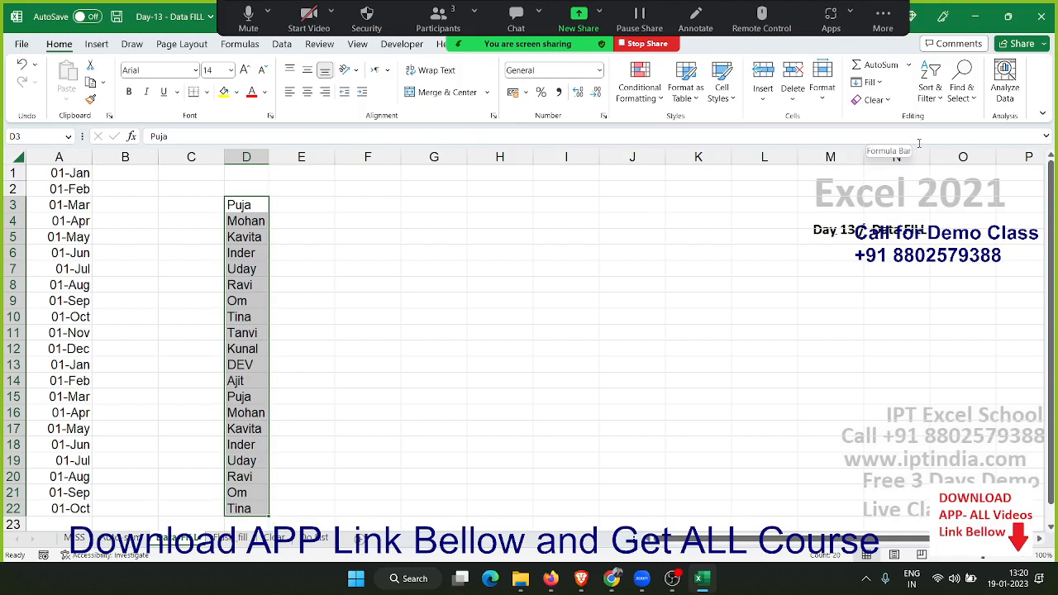
Enter the numbers 1, 2 and 3 down cells G4:G6
{"action": "key", "text": "Return"}
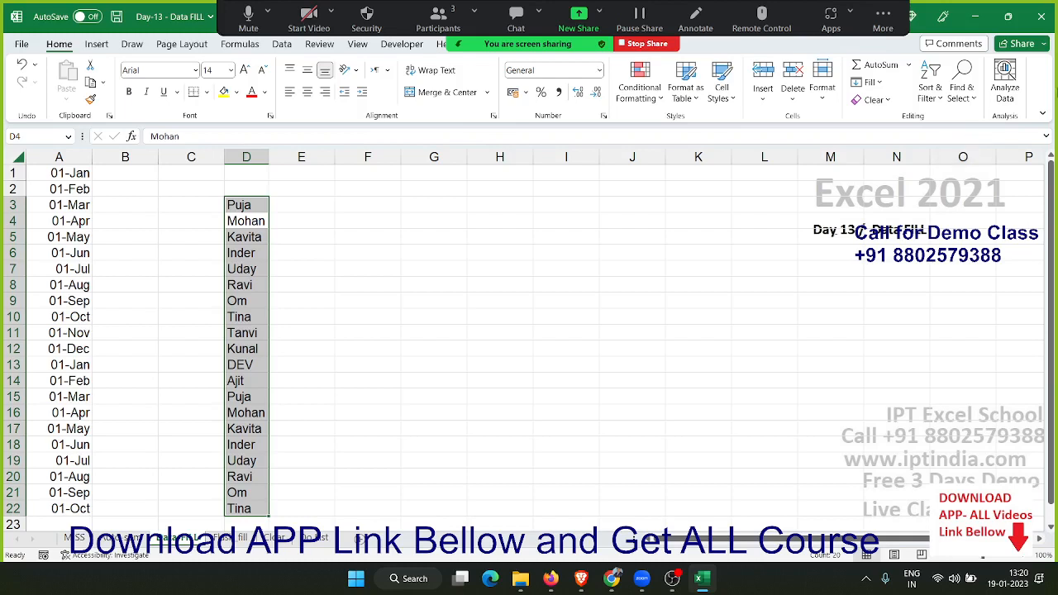
{"action": "left_click", "coordinate": [440, 224]}
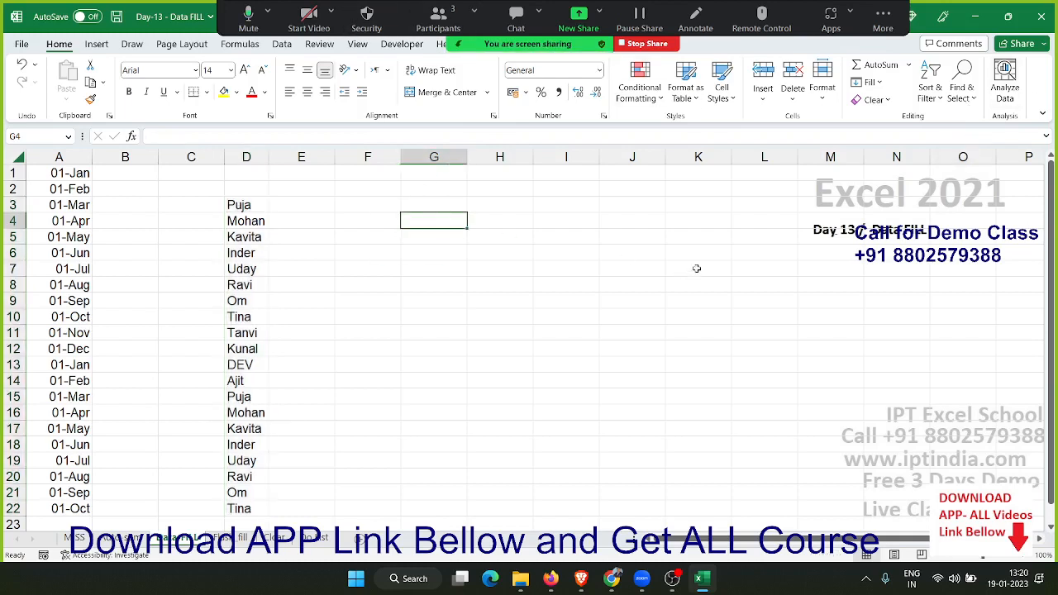
{"action": "type", "text": "1"}
{"action": "key", "text": "Return"}
{"action": "type", "text": "2"}
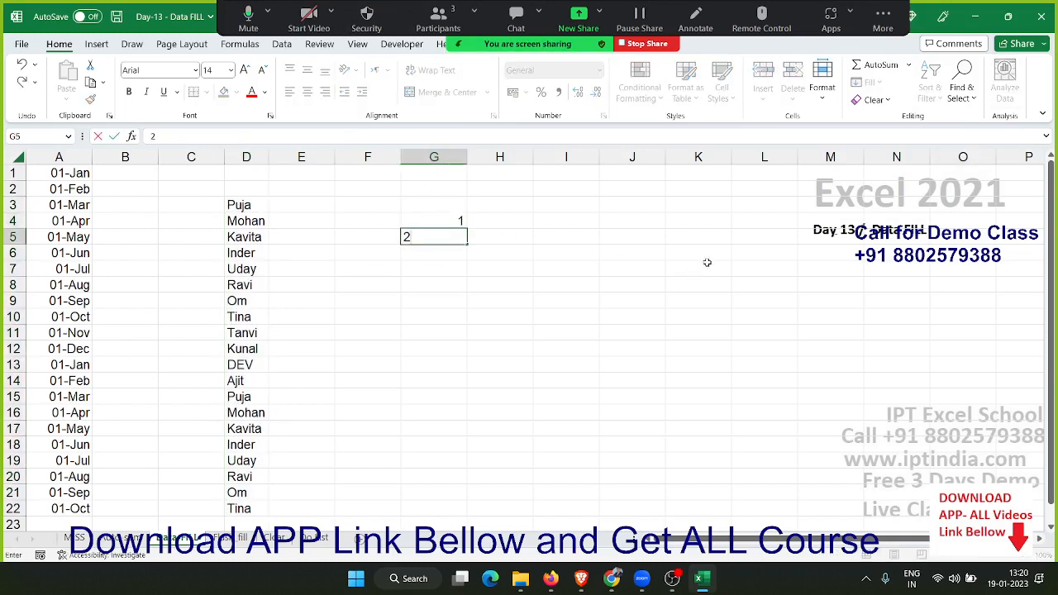
{"action": "key", "text": "Return"}
{"action": "type", "text": "3"}
{"action": "key", "text": "Return"}
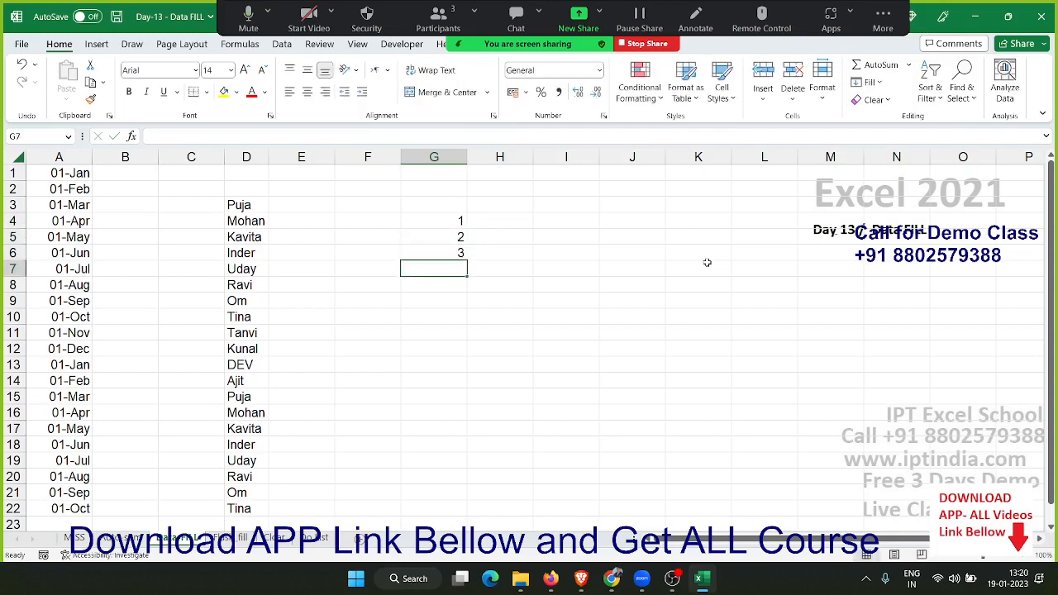
Delete the three numbers from G4:G6 and return to cell G4
{"action": "key", "text": "Up"}
{"action": "key", "text": "Up"}
{"action": "key", "text": "Up"}
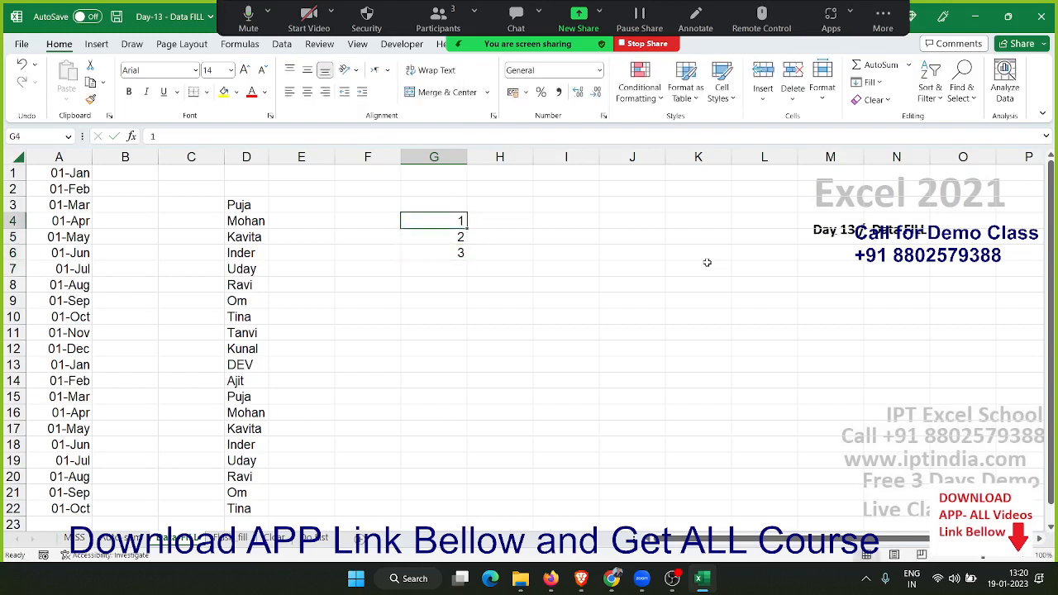
{"action": "key", "text": "shift+Down"}
{"action": "key", "text": "shift+Down"}
{"action": "key", "text": "Delete"}
{"action": "key", "text": "Up"}
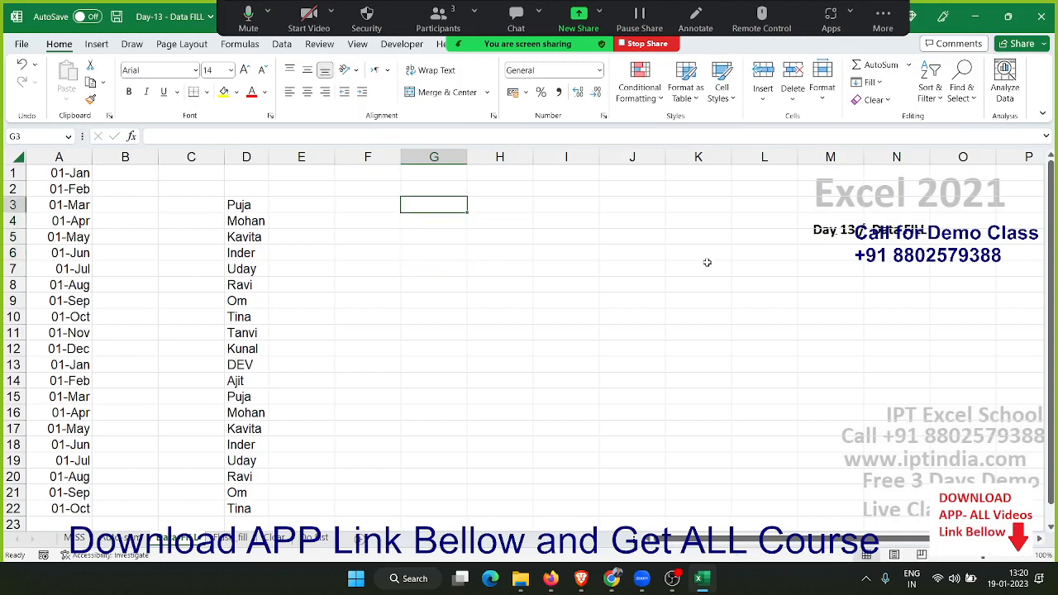
{"action": "key", "text": "Down"}
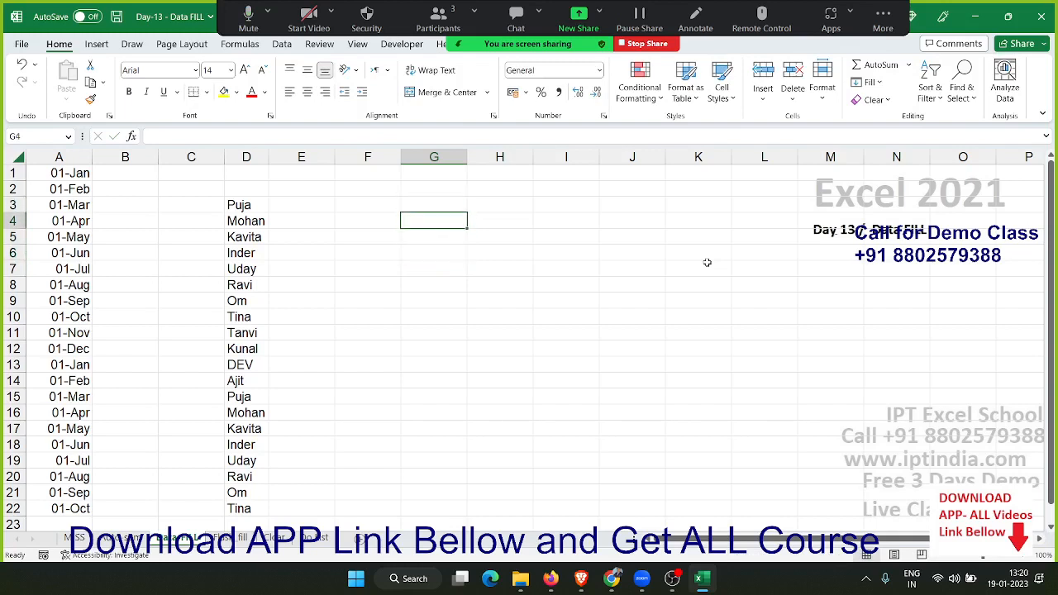
Try bracketed roman numerals by entering (i) in G4 and (ii in G5, and delete both entries
{"action": "type", "text": "("}
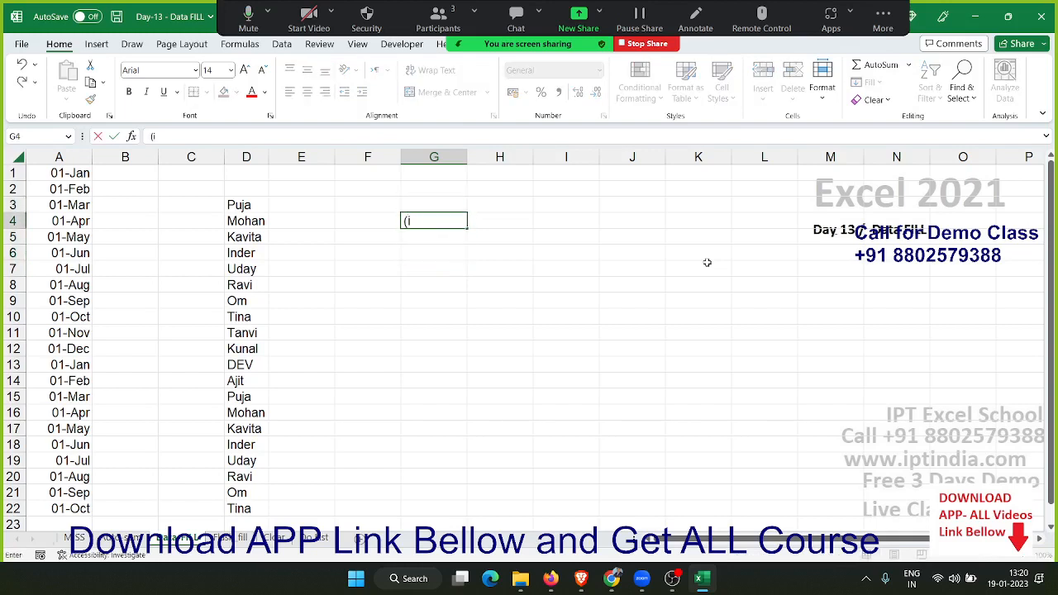
{"action": "type", "text": "i)"}
{"action": "key", "text": "Return"}
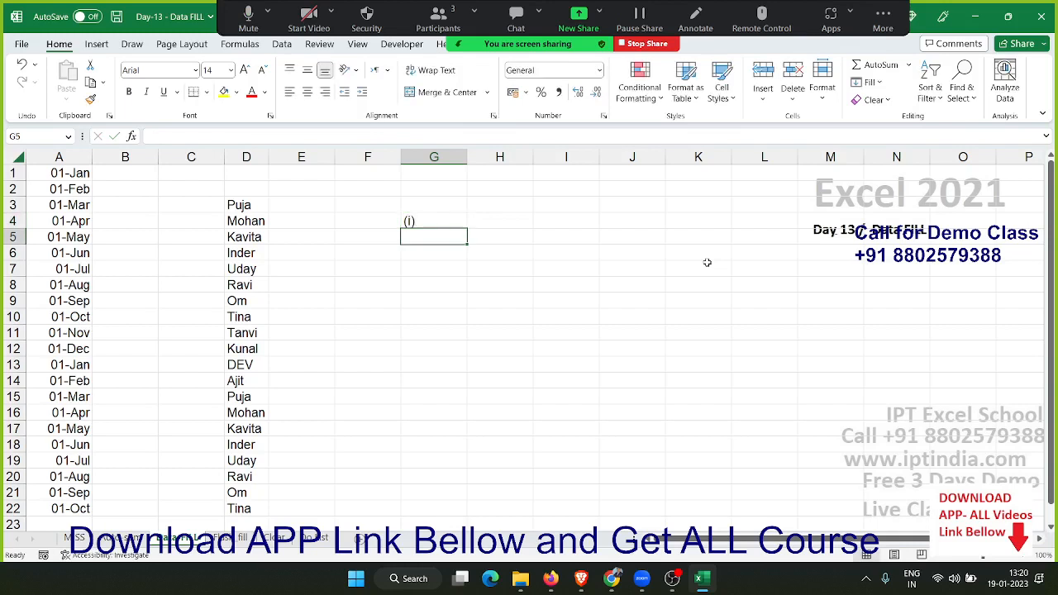
{"action": "type", "text": "("}
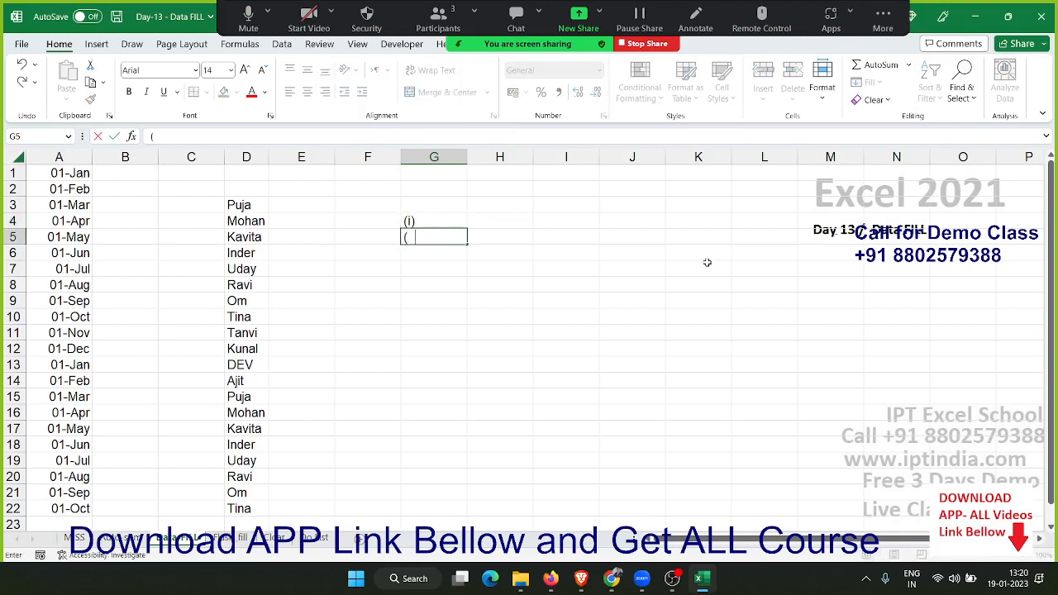
{"action": "type", "text": "ii"}
{"action": "key", "text": "Up"}
{"action": "key", "text": "shift+Down"}
{"action": "key", "text": "Delete"}
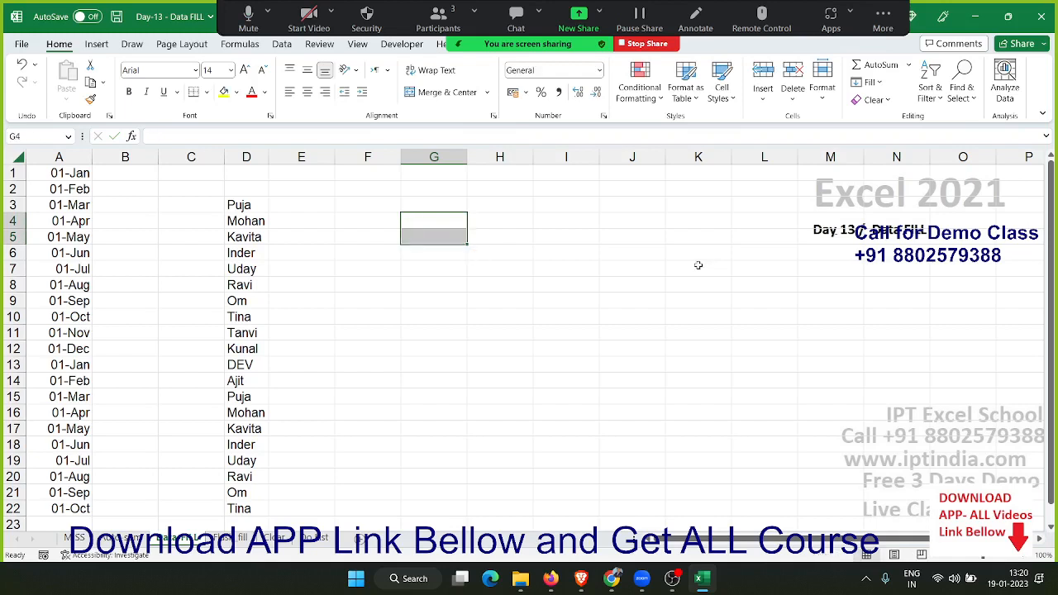
Enter a list in the single cell G4 with "1. Excel", "2.VBA" and "3.Macros" on separate lines
{"action": "left_click", "coordinate": [433, 220]}
{"action": "type", "text": "1"}
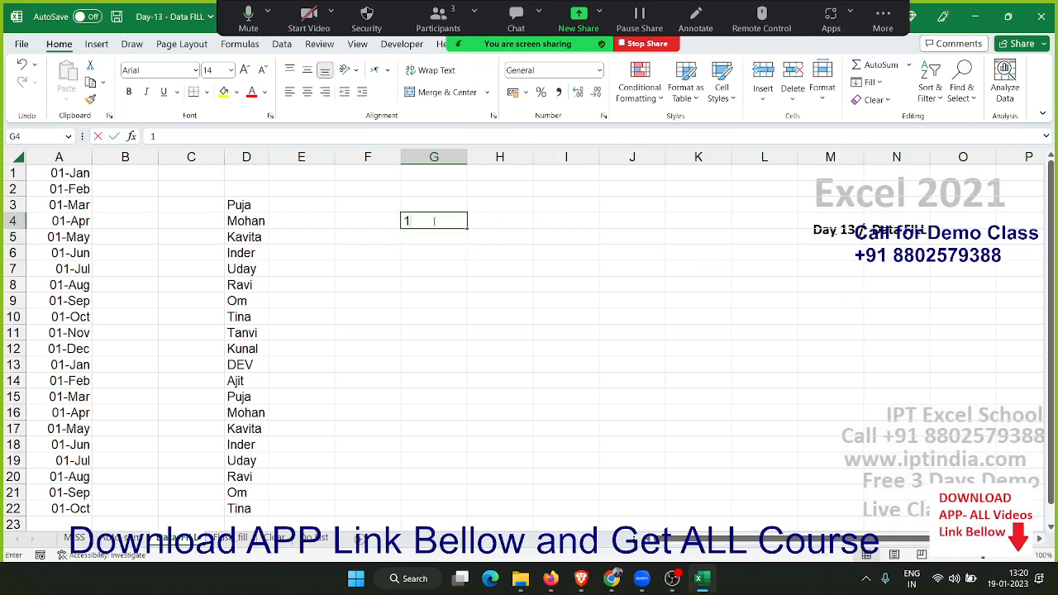
{"action": "type", "text": ". Excel"}
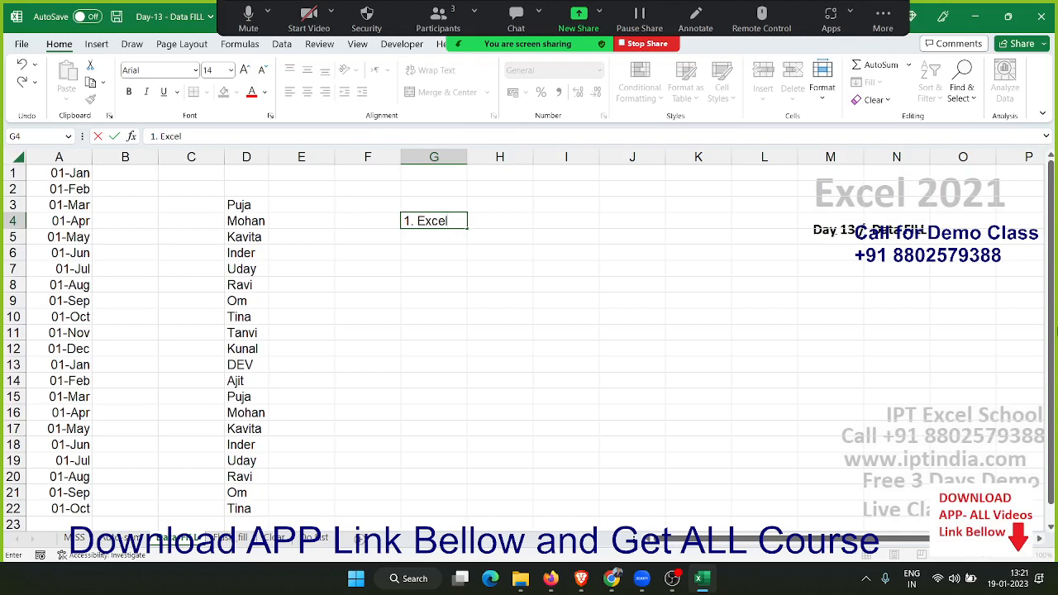
{"action": "key", "text": "alt+Return"}
{"action": "type", "text": "2.VBA"}
{"action": "key", "text": "alt+Return"}
{"action": "type", "text": "3.Mar"}
{"action": "key", "text": "BackSpace"}
{"action": "key", "text": "BackSpace"}
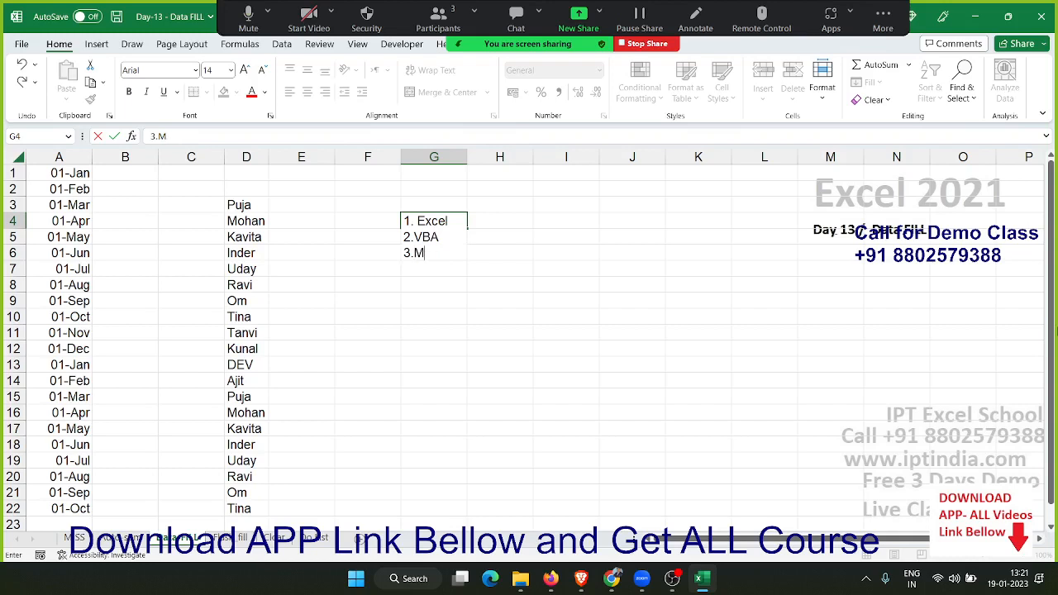
{"action": "type", "text": "acros"}
{"action": "key", "text": "Return"}
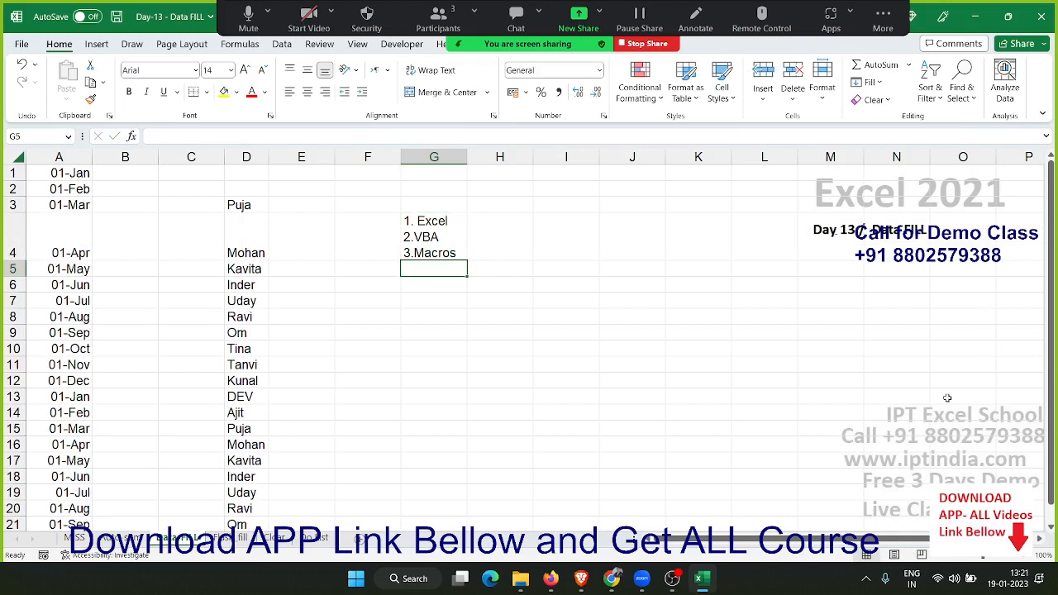
{"action": "left_click", "coordinate": [457, 246]}
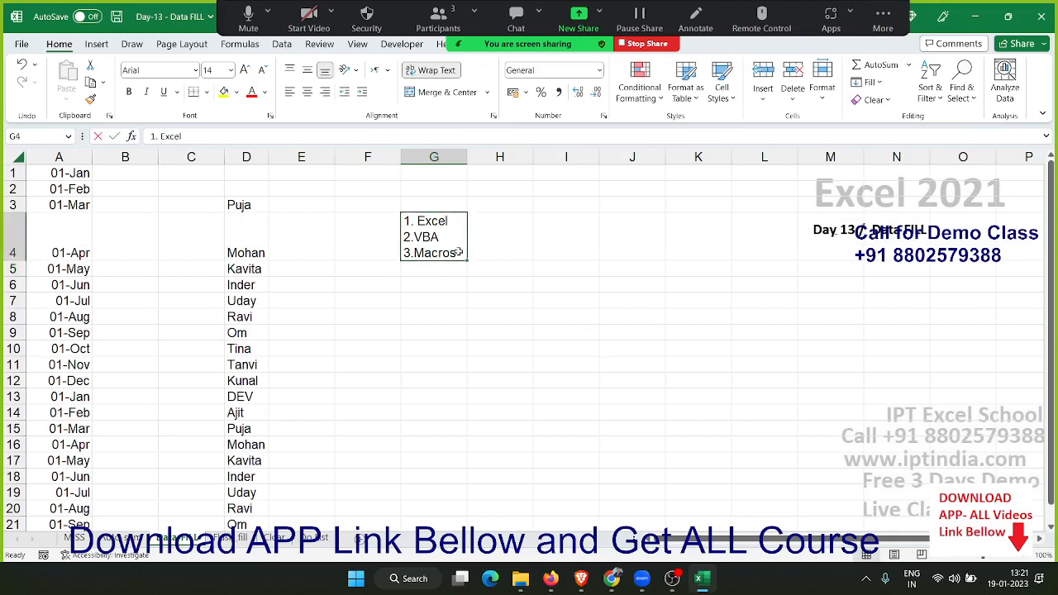
{"action": "double_click", "coordinate": [459, 252]}
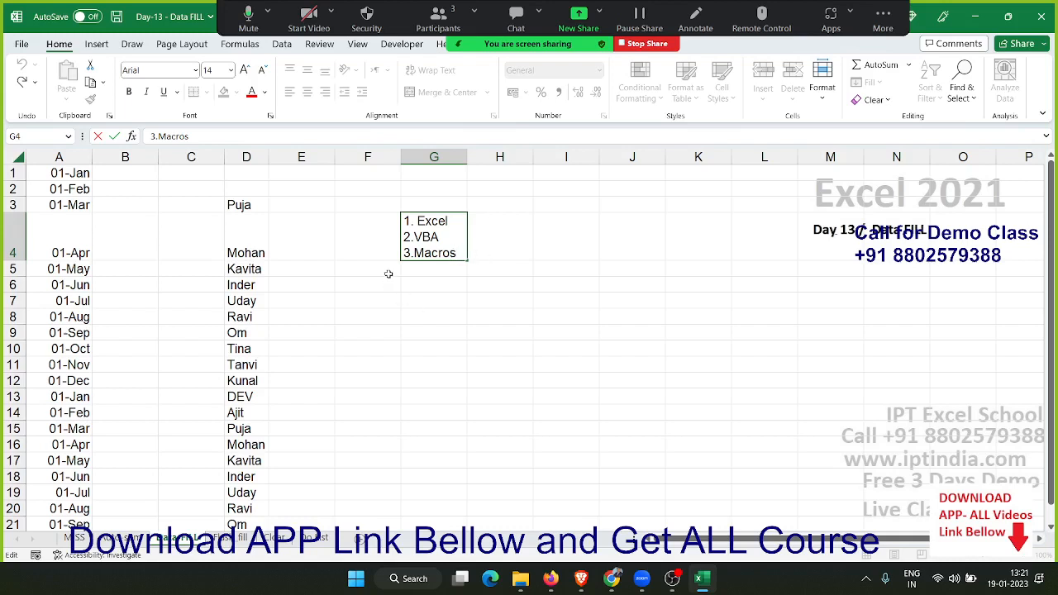
{"action": "key", "text": "Return"}
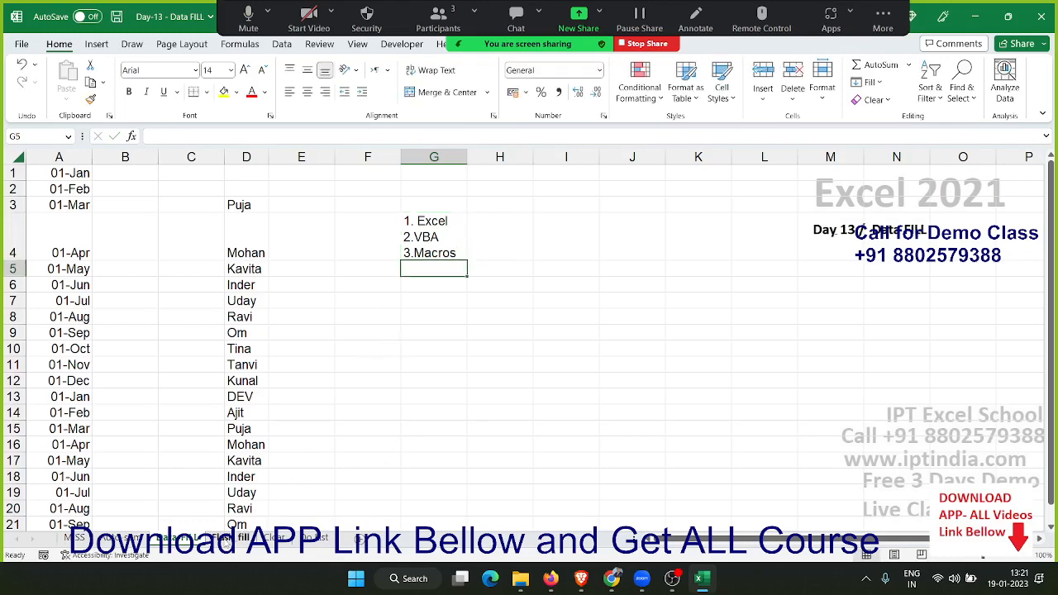
Switch to the Flash Fill sheet and clear the first and last names in B2:C15
{"action": "left_click", "coordinate": [225, 542]}
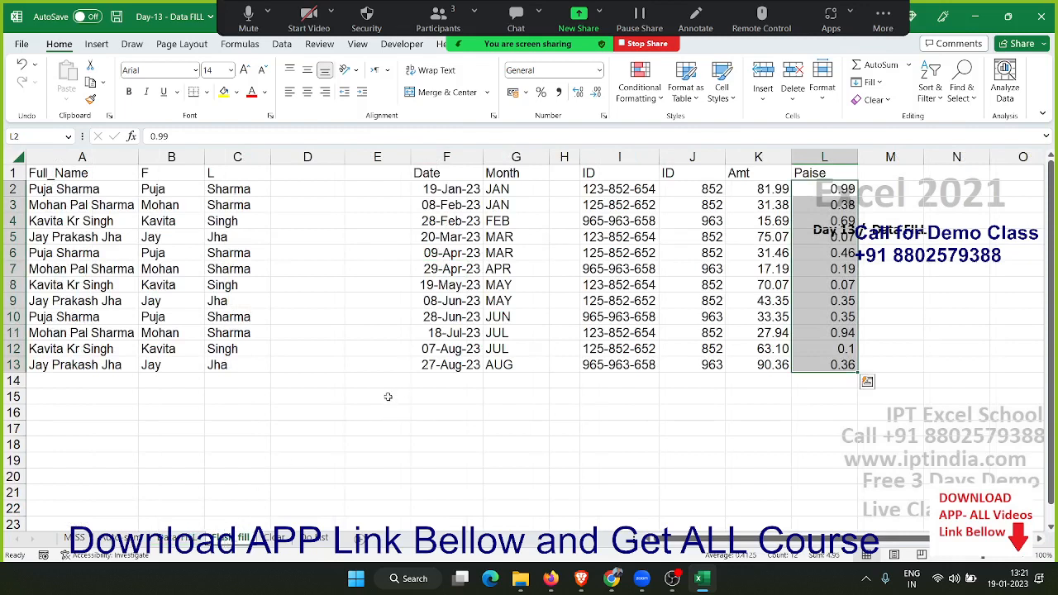
{"action": "left_click_drag", "start_coordinate": [175, 192], "coordinate": [245, 398]}
{"action": "key", "text": "Delete"}
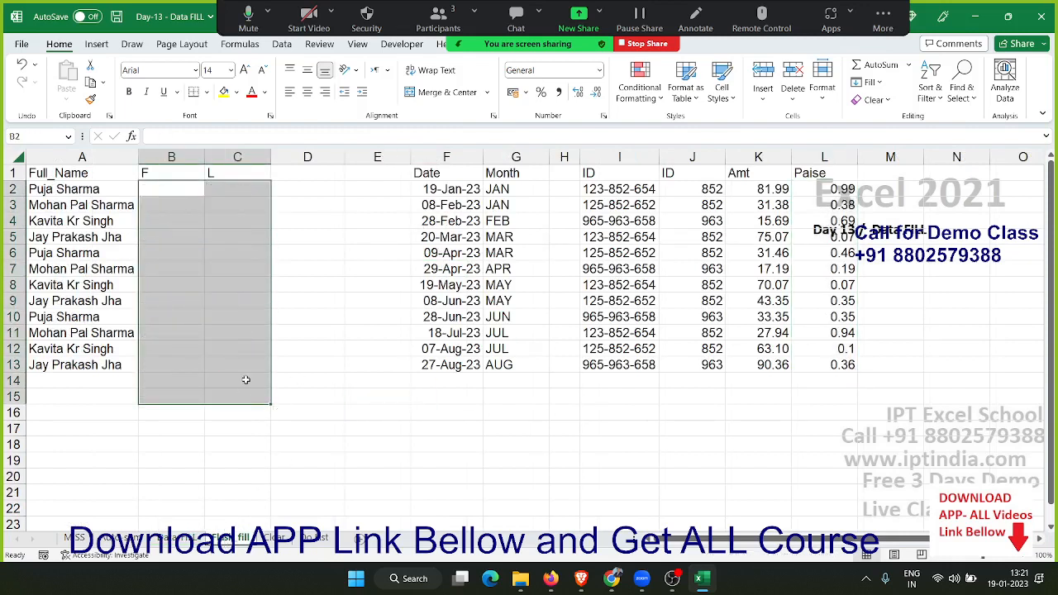
Enter the first name from A2 in B2 and use Flash Fill to complete the F column
{"action": "left_click_drag", "start_coordinate": [74, 194], "coordinate": [83, 382]}
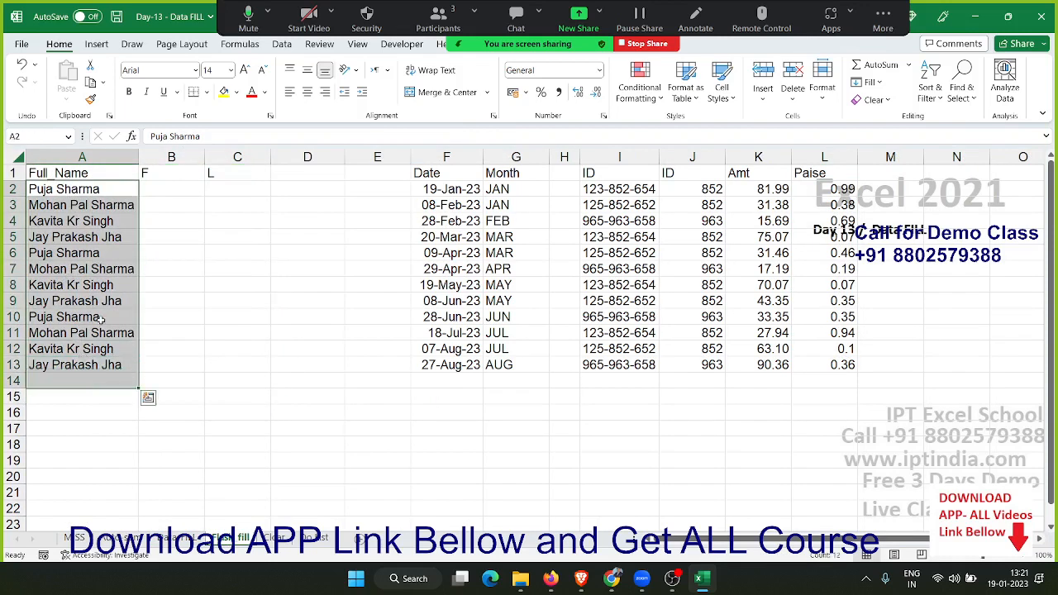
{"action": "left_click", "coordinate": [146, 186]}
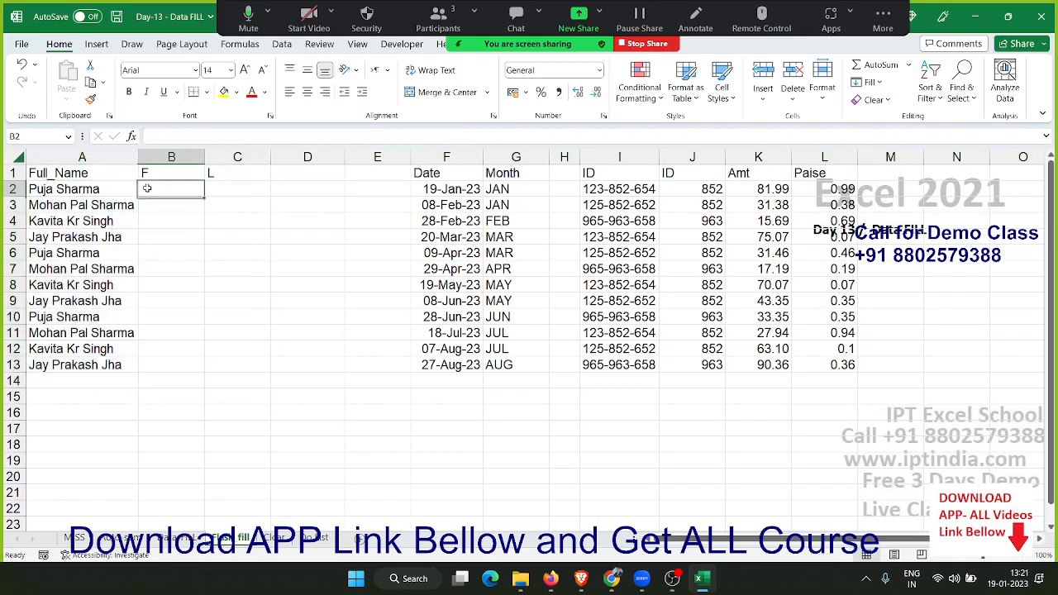
{"action": "left_click", "coordinate": [213, 183]}
{"action": "left_click", "coordinate": [179, 191]}
{"action": "type", "text": "Puja."}
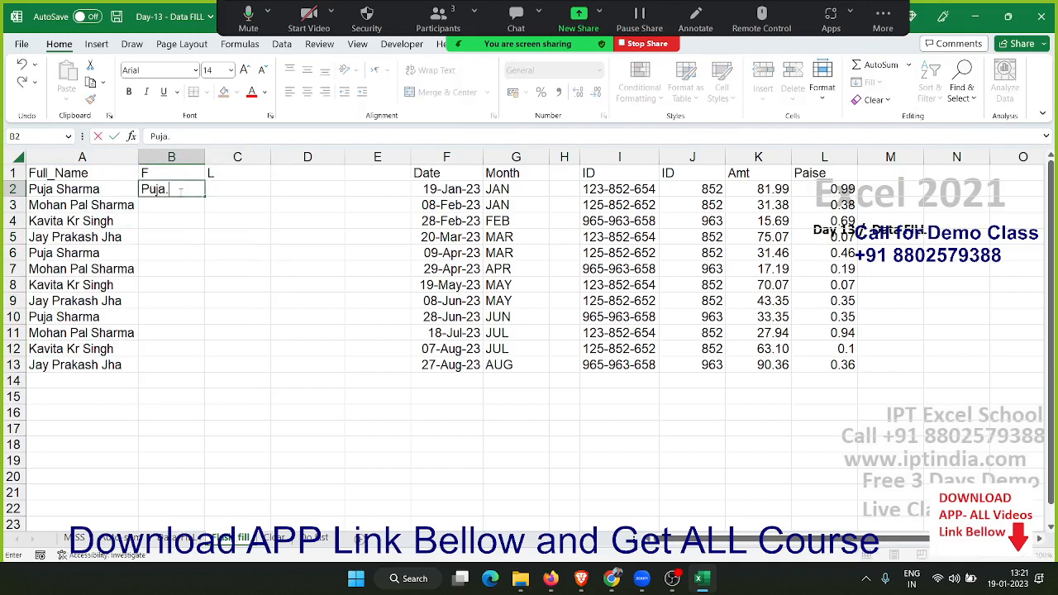
{"action": "key", "text": "Return"}
{"action": "left_click", "coordinate": [179, 190]}
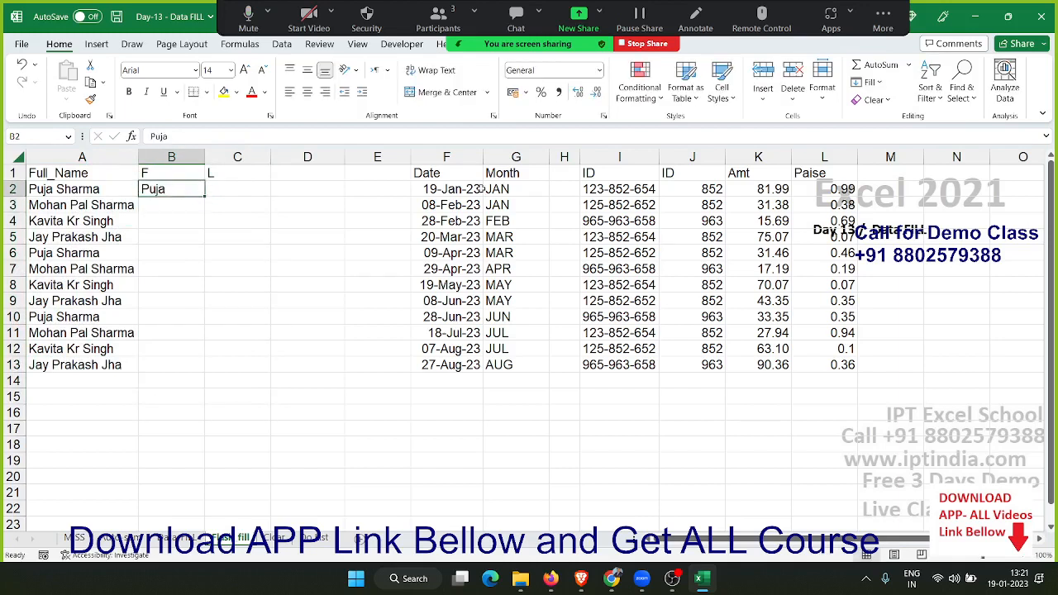
{"action": "left_click", "coordinate": [880, 83]}
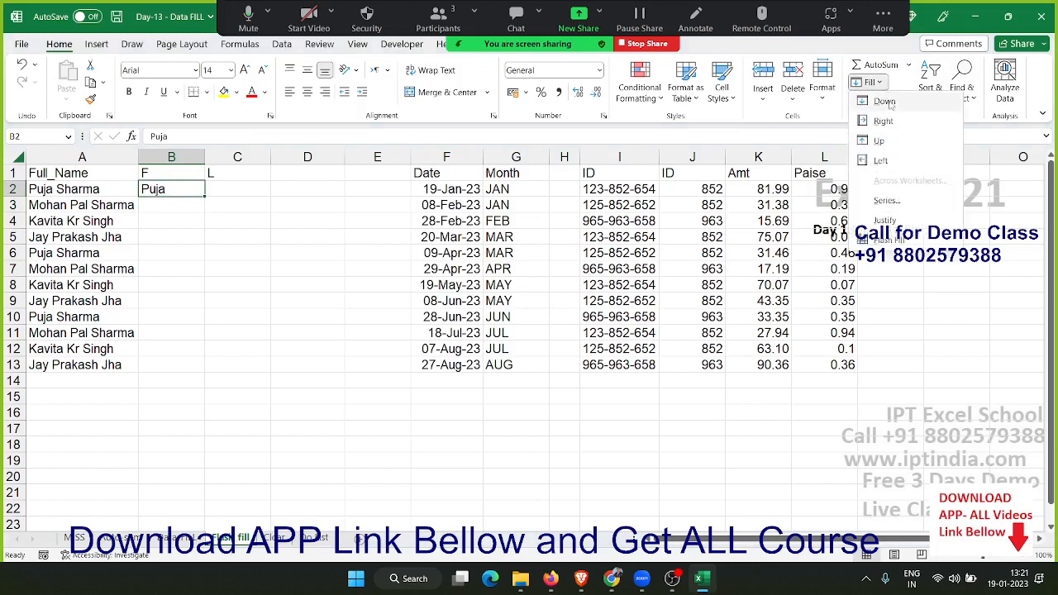
{"action": "left_click", "coordinate": [909, 242]}
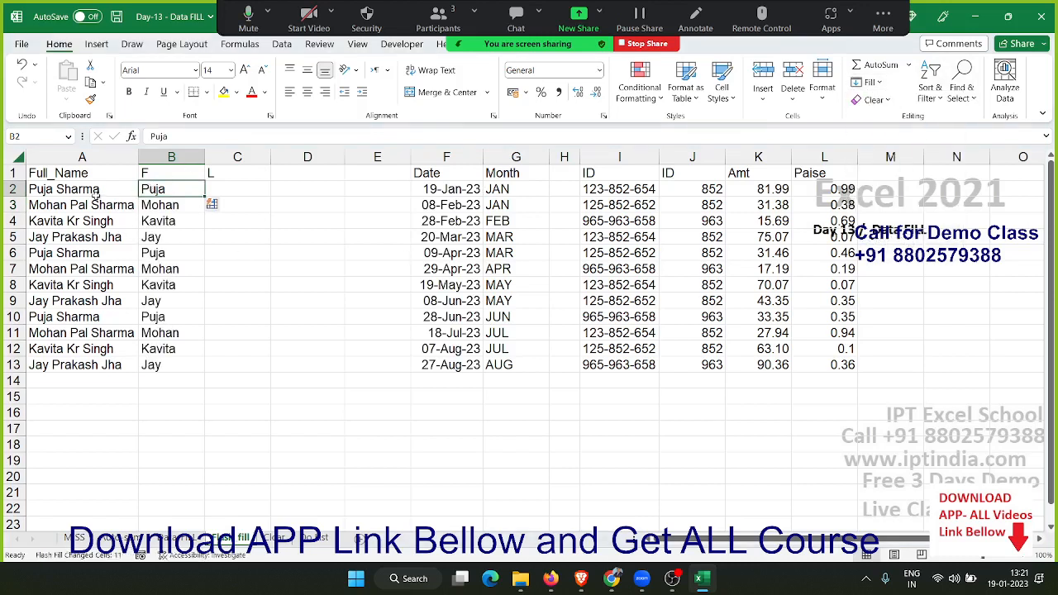
Enter the last name from A2 in C2 and use Flash Fill to complete the L column
{"action": "mouse_move", "coordinate": [93, 194]}
{"action": "left_mouse_down"}
{"action": "mouse_move", "coordinate": [88, 220]}
{"action": "mouse_move", "coordinate": [83, 176]}
{"action": "mouse_move", "coordinate": [83, 204]}
{"action": "left_mouse_up"}
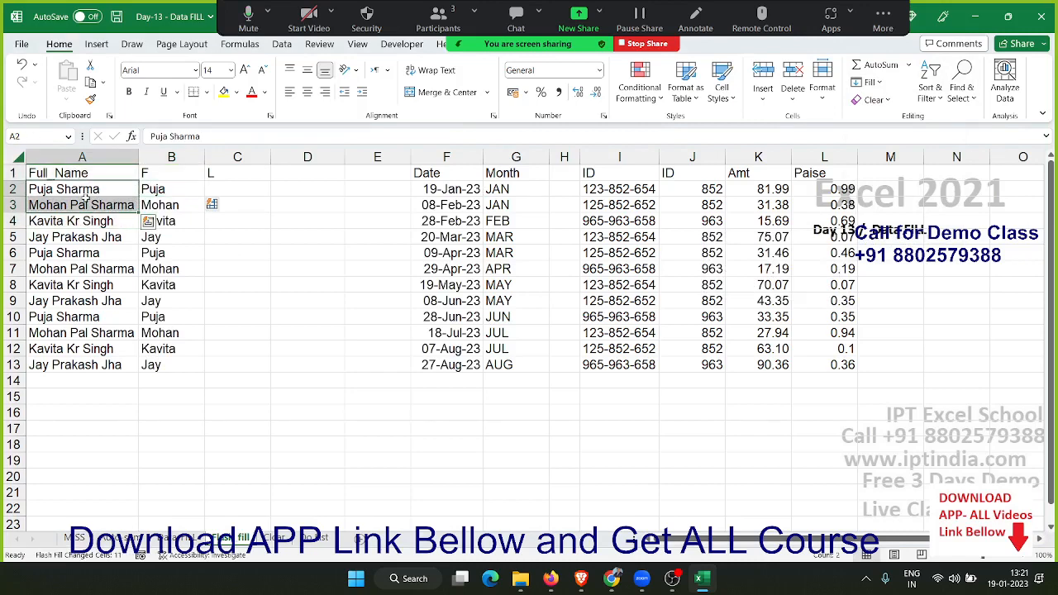
{"action": "left_click_drag", "start_coordinate": [164, 206], "coordinate": [161, 367]}
{"action": "left_click_drag", "start_coordinate": [30, 204], "coordinate": [64, 365]}
{"action": "left_click", "coordinate": [226, 186]}
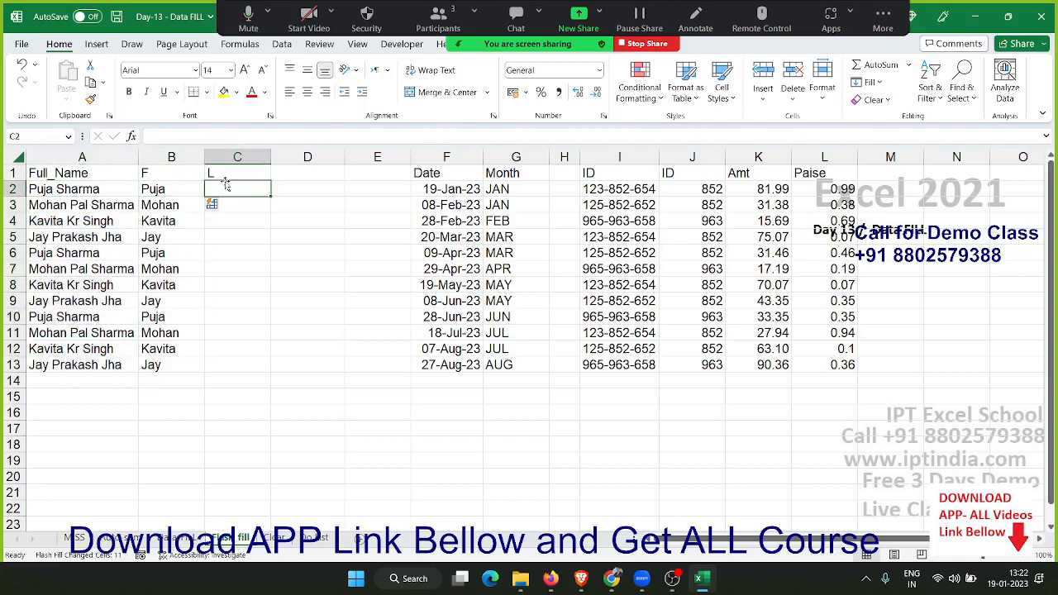
{"action": "type", "text": "Sharma"}
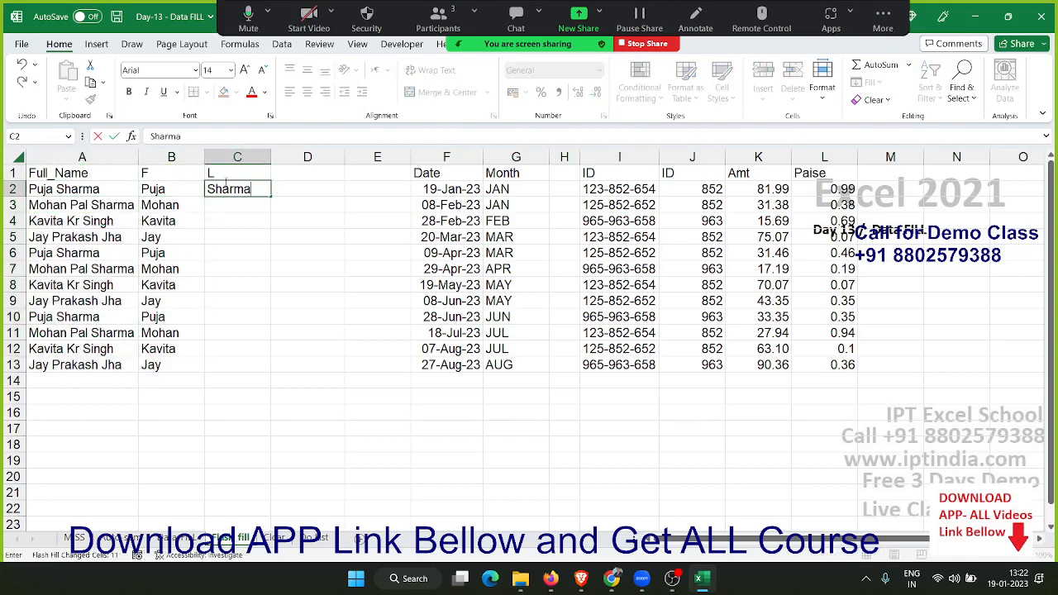
{"action": "key", "text": "Return"}
{"action": "left_click", "coordinate": [225, 185]}
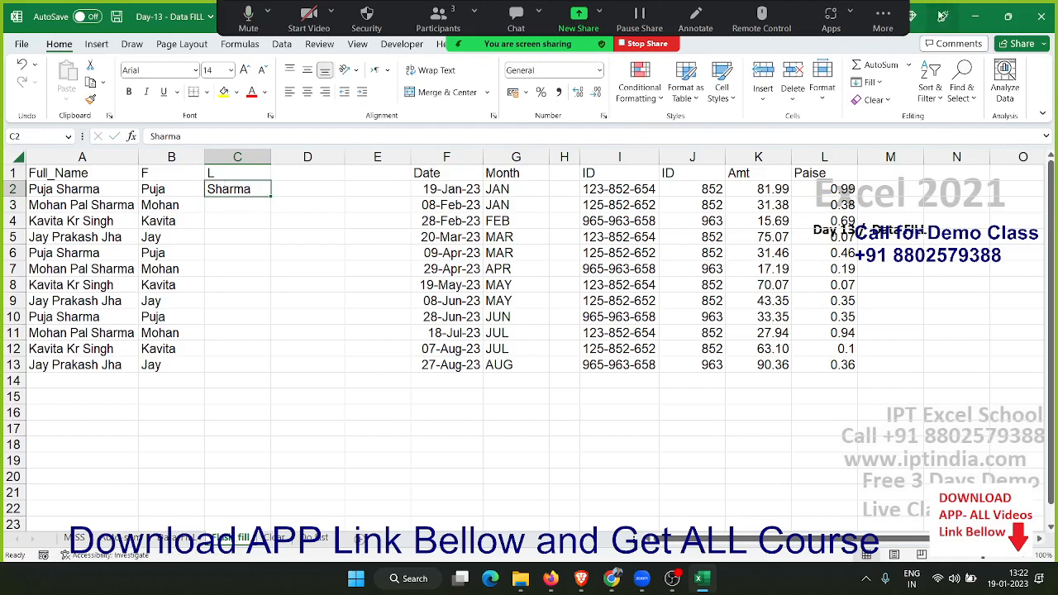
{"action": "left_click", "coordinate": [868, 82]}
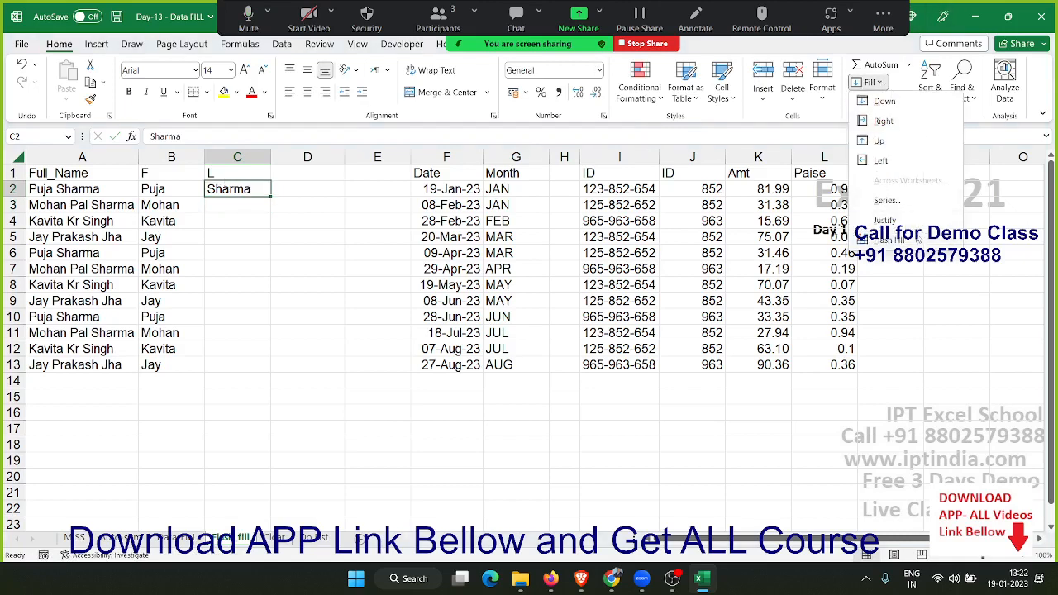
{"action": "left_click", "coordinate": [917, 240]}
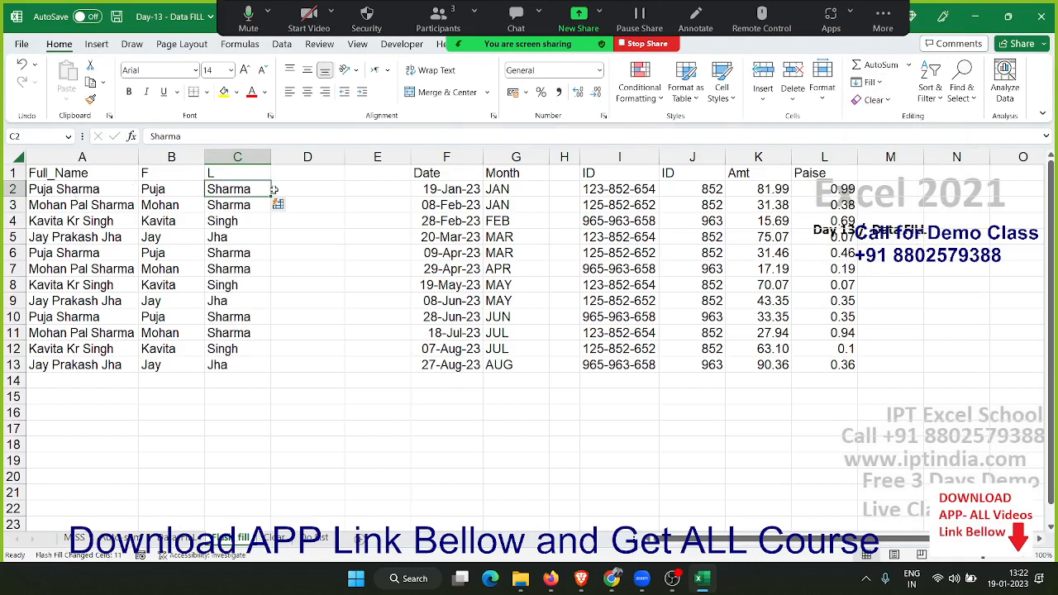
Clear the month values in G2:G13
{"action": "left_click", "coordinate": [513, 188]}
{"action": "key", "text": "ctrl+e"}
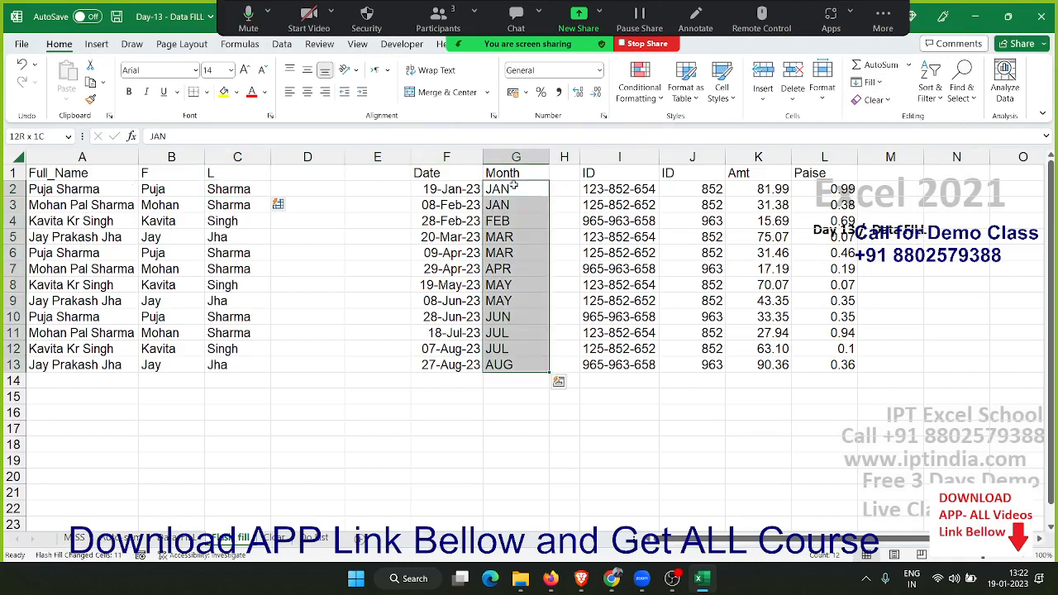
{"action": "key", "text": "Delete"}
{"action": "key", "text": "Up"}
{"action": "key", "text": "Down"}
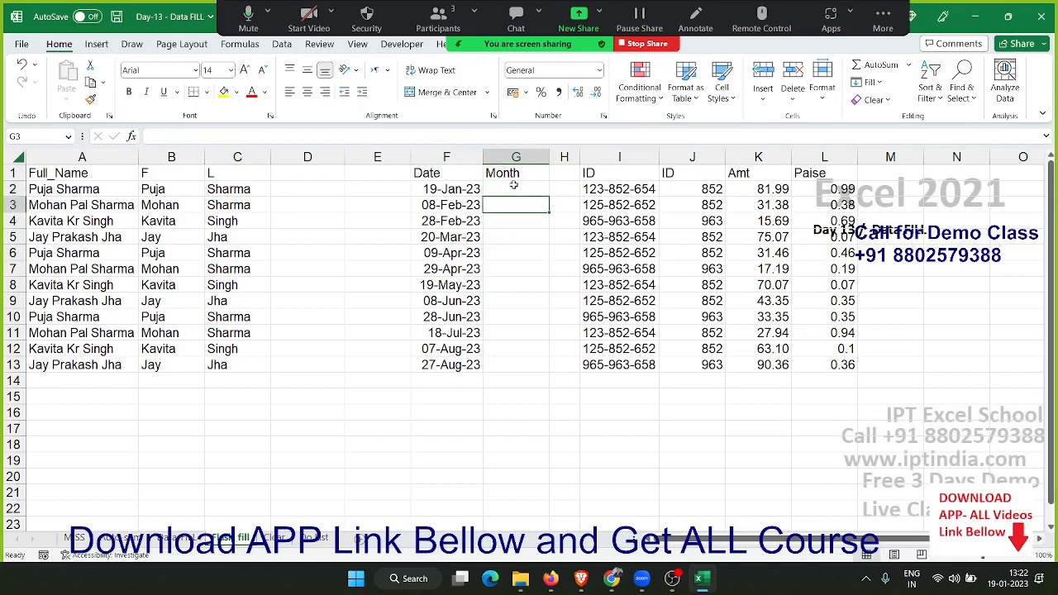
Enter JAN in G2 and use Flash Fill to complete the Month column
{"action": "key", "text": "Up"}
{"action": "type", "text": "JAN"}
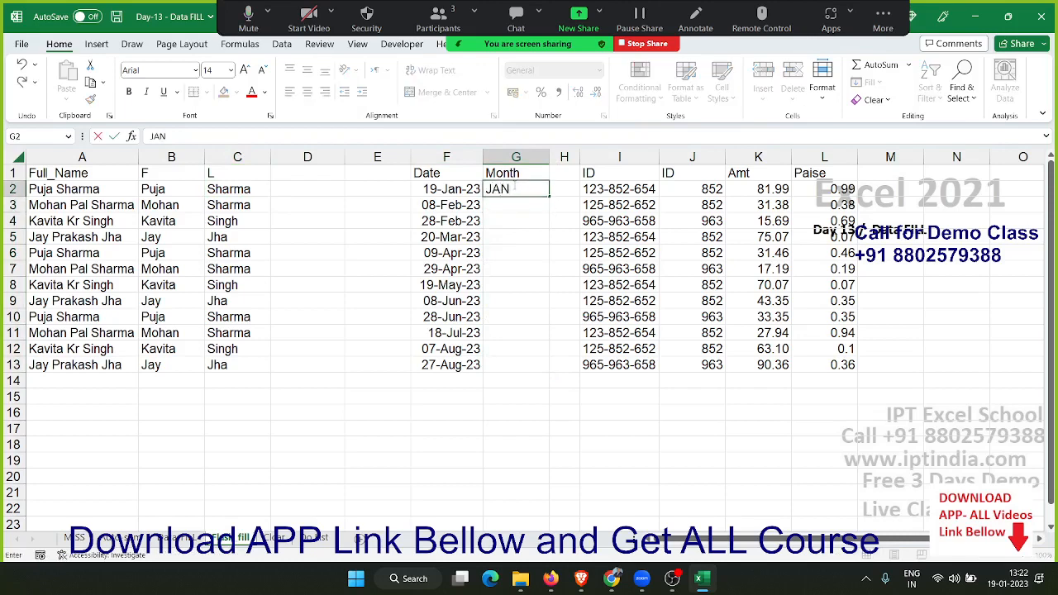
{"action": "key", "text": "Return"}
{"action": "key", "text": "Up"}
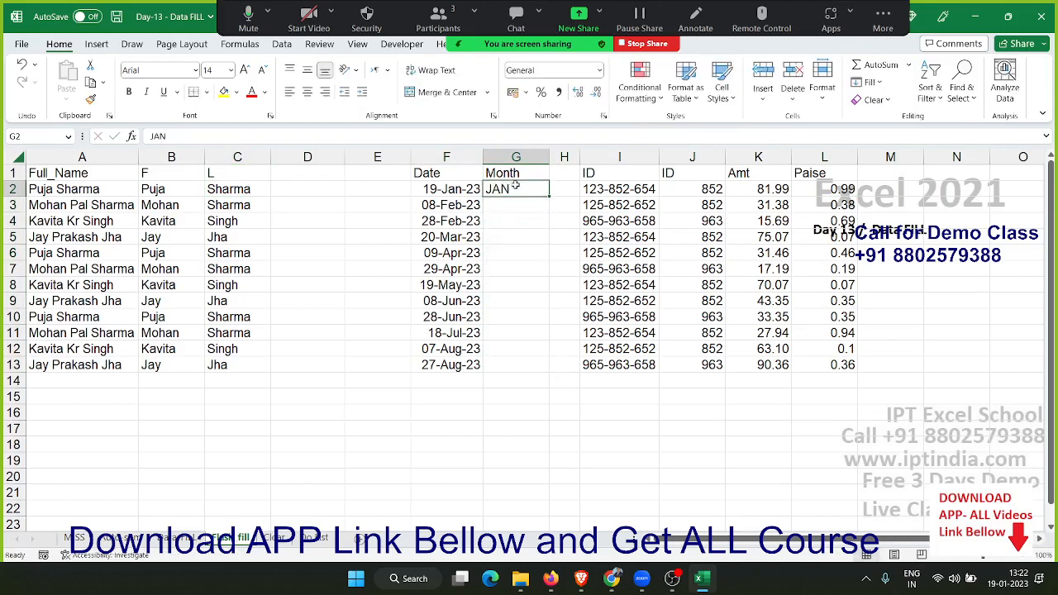
{"action": "left_click", "coordinate": [873, 83]}
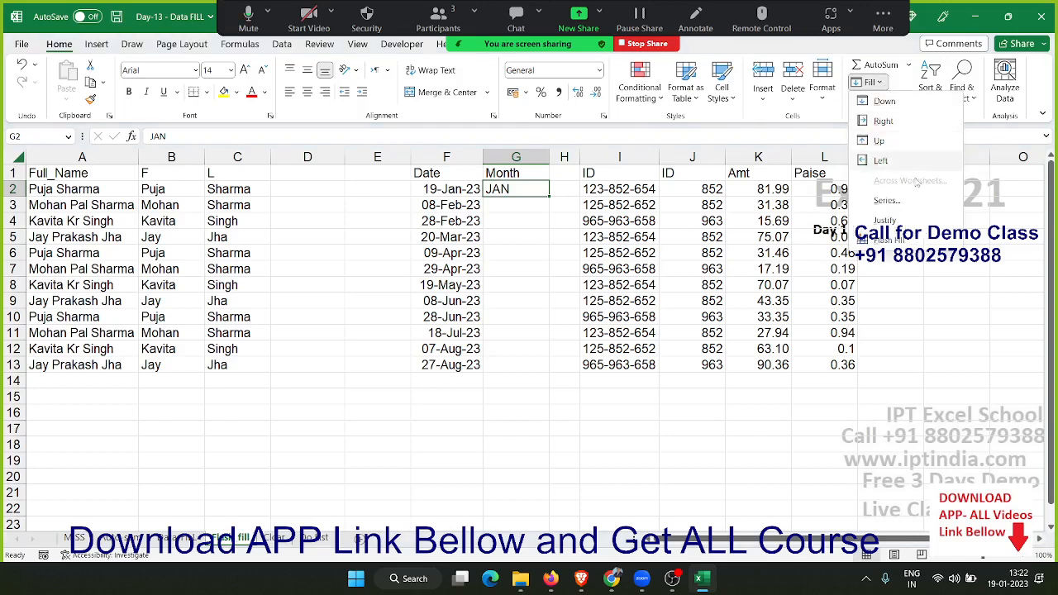
{"action": "left_click", "coordinate": [901, 241]}
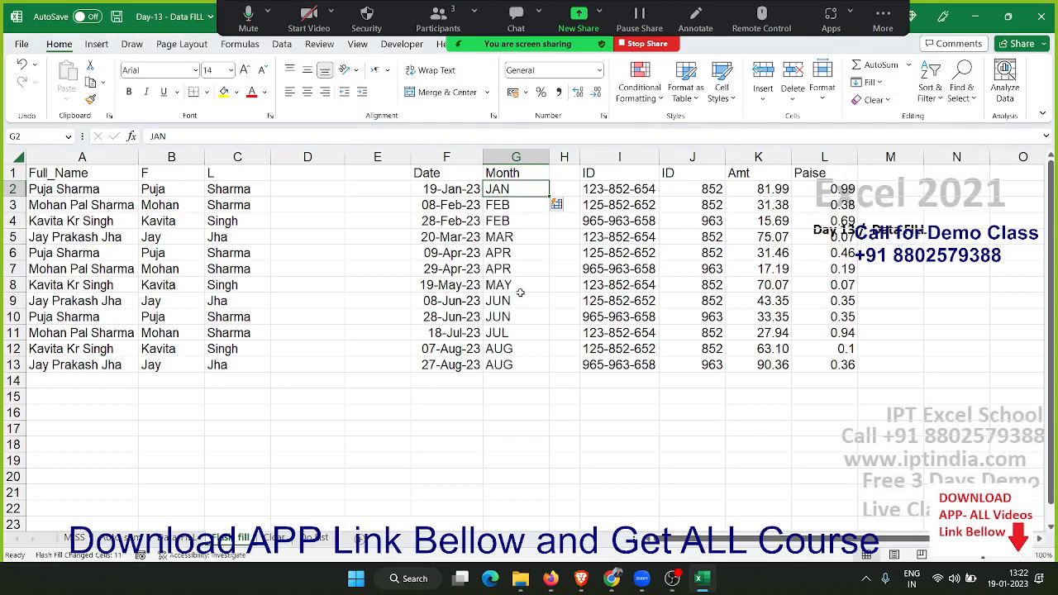
Clear the extracted ID values in J2:J13
{"action": "left_click", "coordinate": [700, 186]}
{"action": "key", "text": "ctrl+shift+Down"}
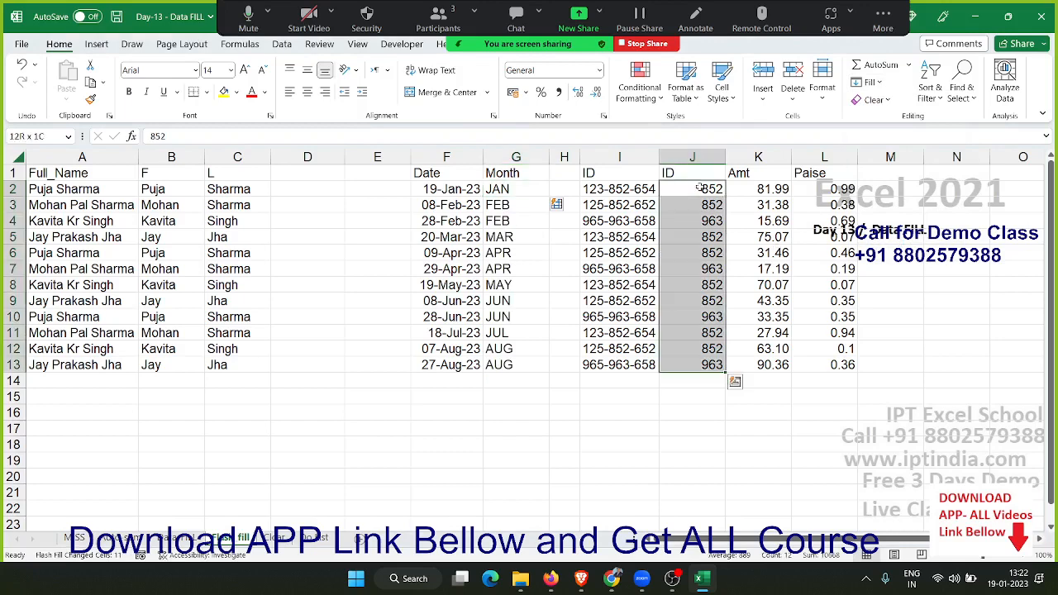
{"action": "key", "text": "ctrl+z"}
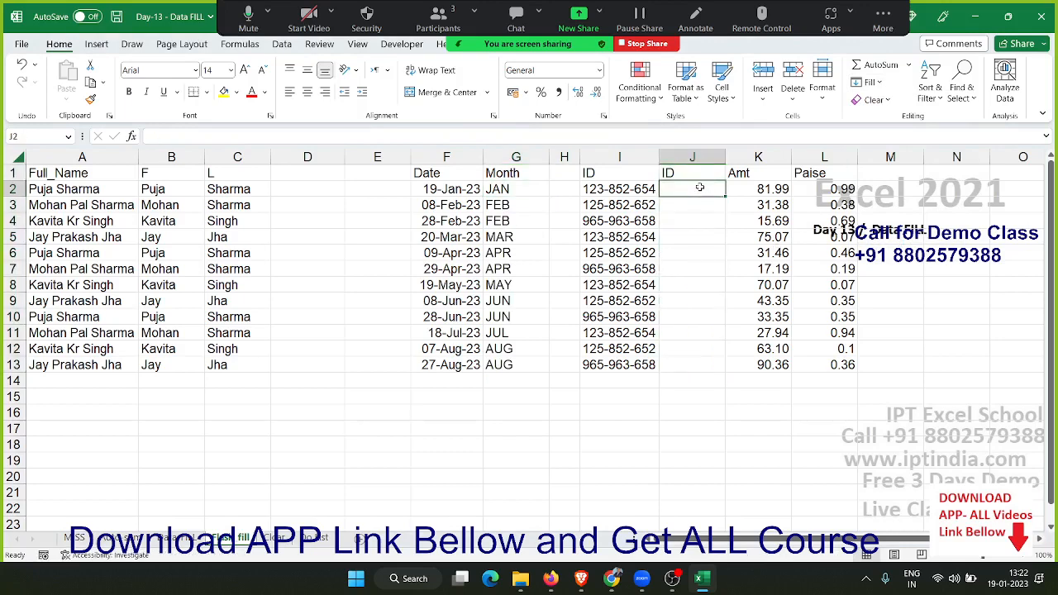
Enter the middle three digits of the ID from I2 in J2 and use Flash Fill to complete the column
{"action": "type", "text": "852"}
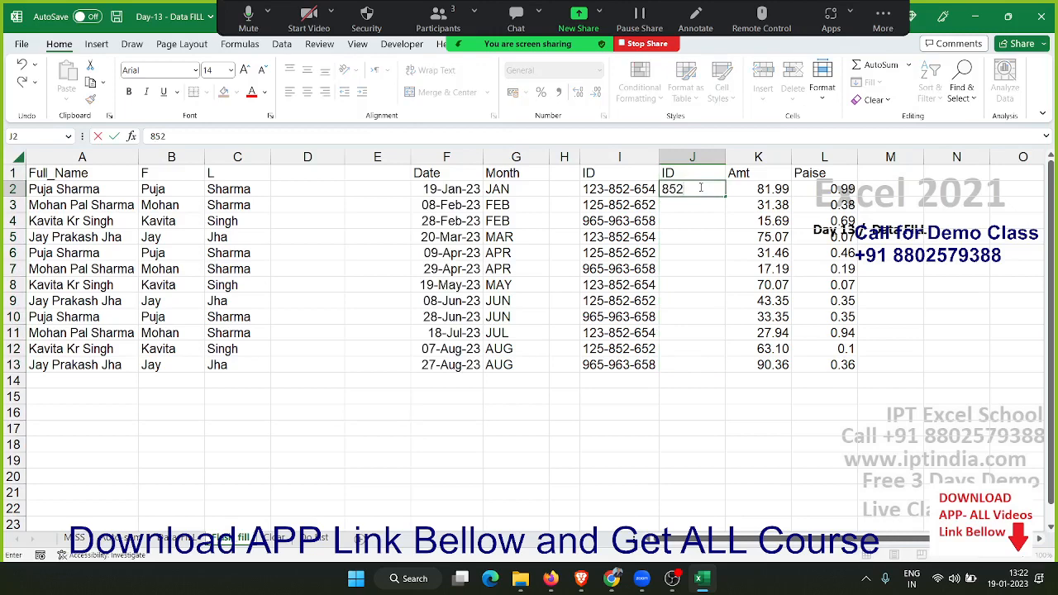
{"action": "key", "text": "ctrl+Return"}
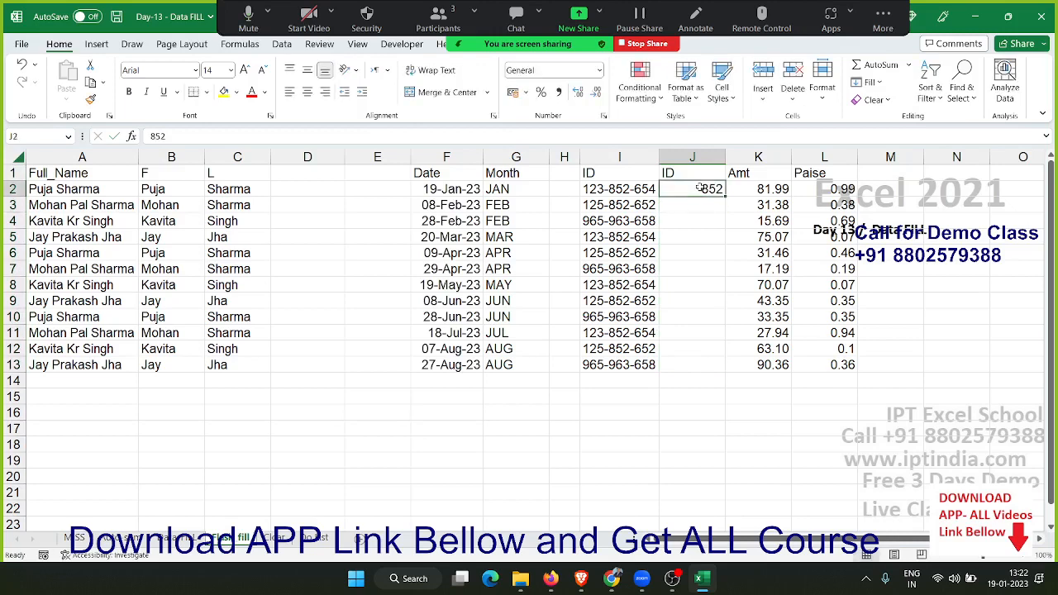
{"action": "left_click", "coordinate": [872, 83]}
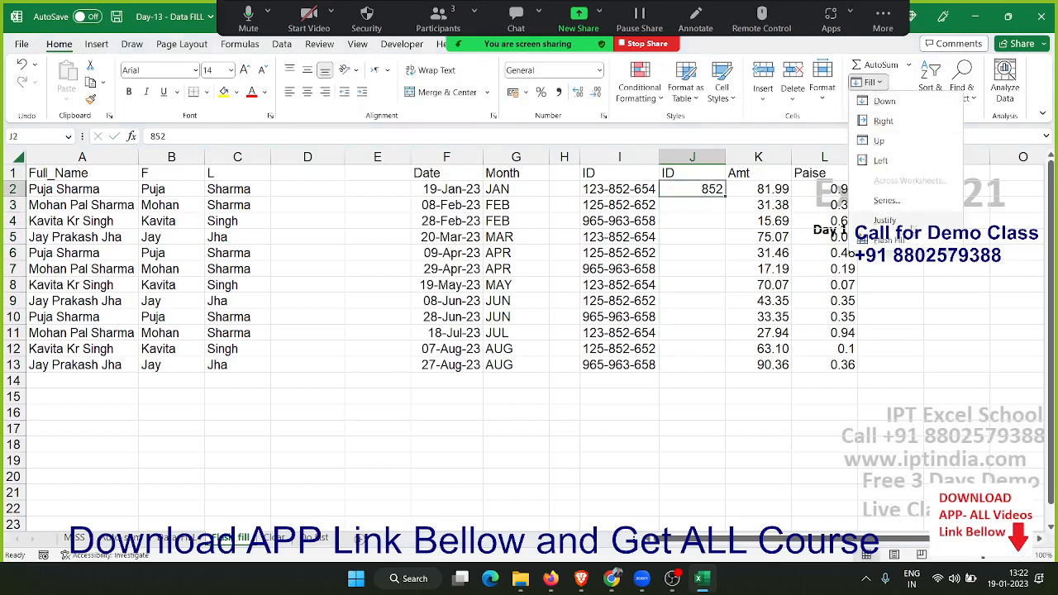
{"action": "left_click", "coordinate": [909, 238]}
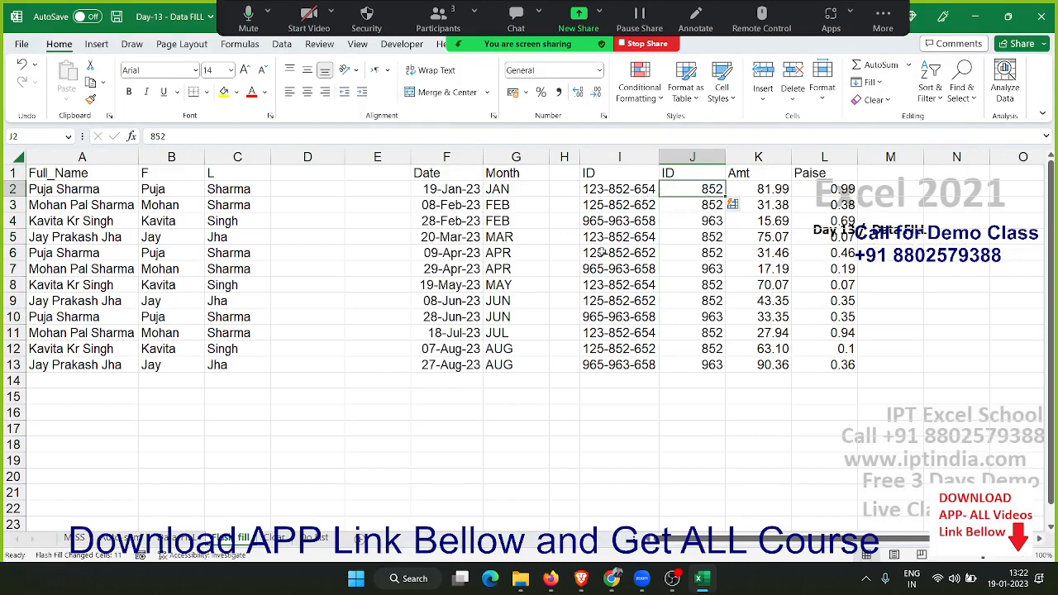
Clear the Paise values in L2:L13
{"action": "left_click", "coordinate": [824, 197]}
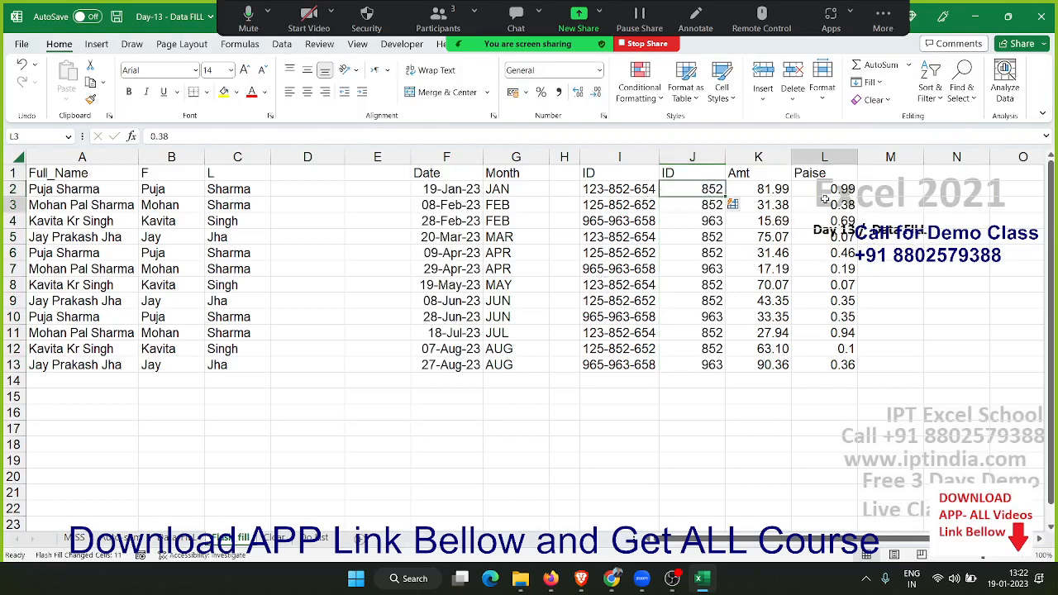
{"action": "key", "text": "ctrl+shift+Down"}
{"action": "key", "text": "Delete"}
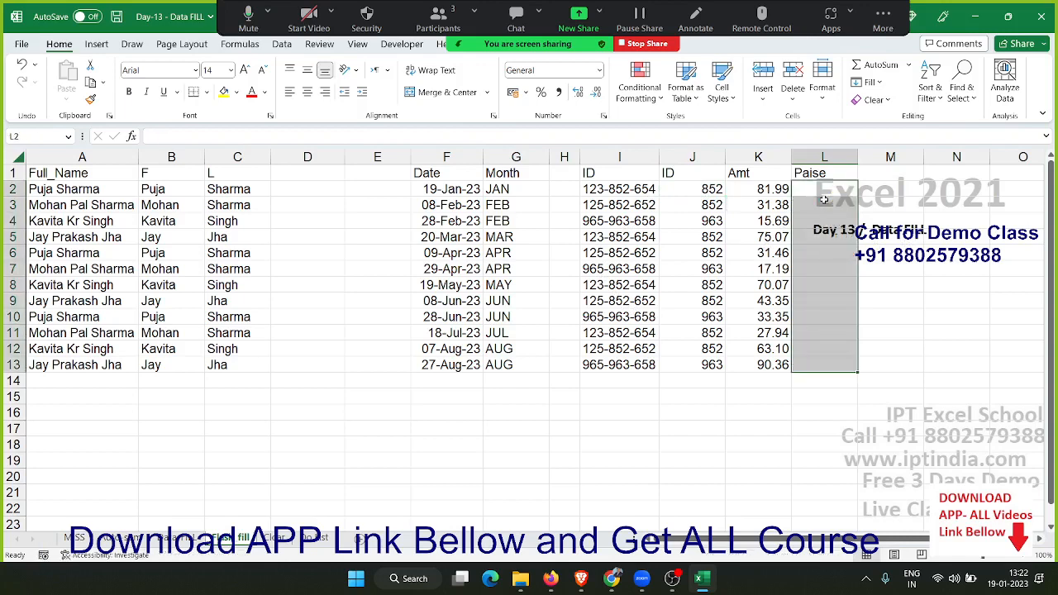
Enter 0.99 in L2 and use Flash Fill to complete the Paise column from the Amt values
{"action": "left_click", "coordinate": [823, 198]}
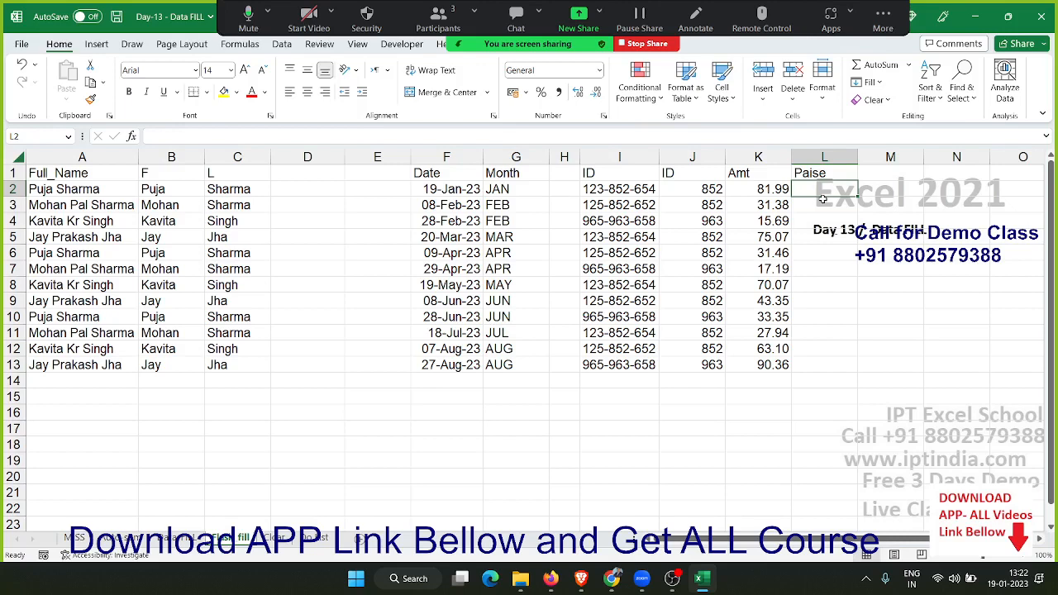
{"action": "type", "text": "0.99"}
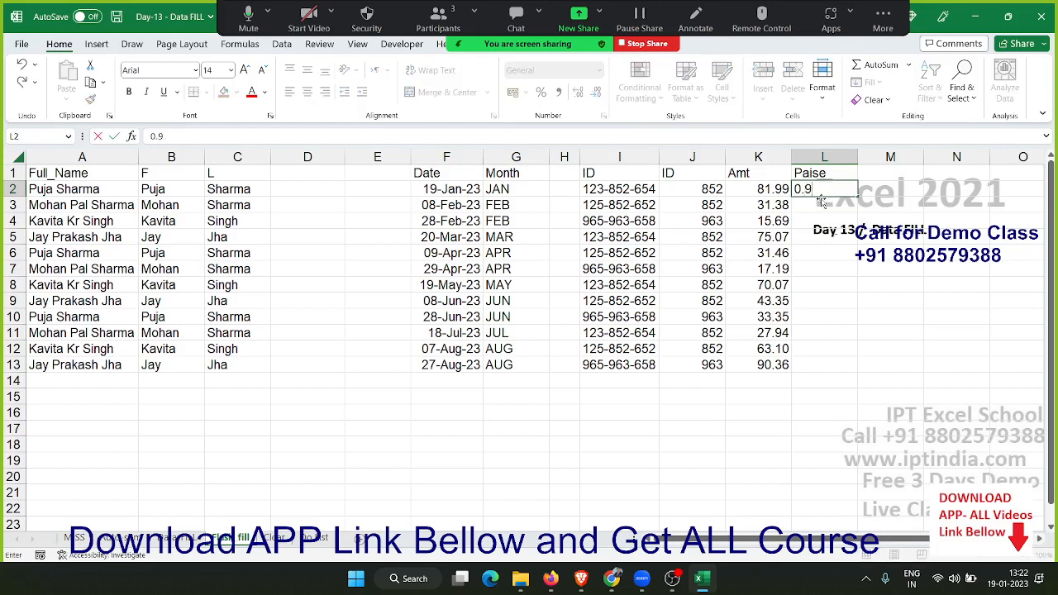
{"action": "key", "text": "ctrl+Return"}
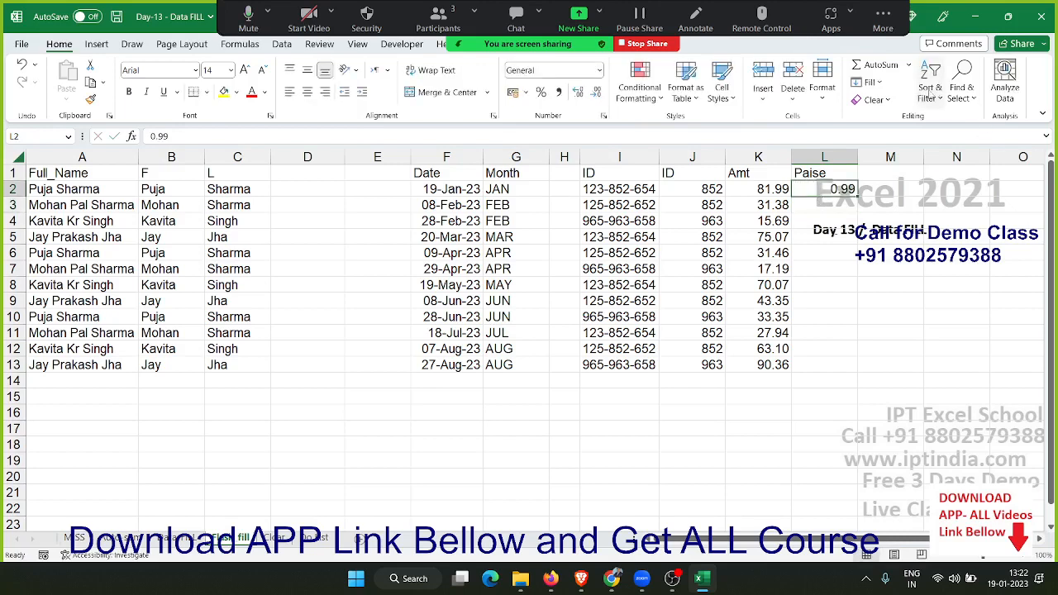
{"action": "left_click", "coordinate": [931, 93]}
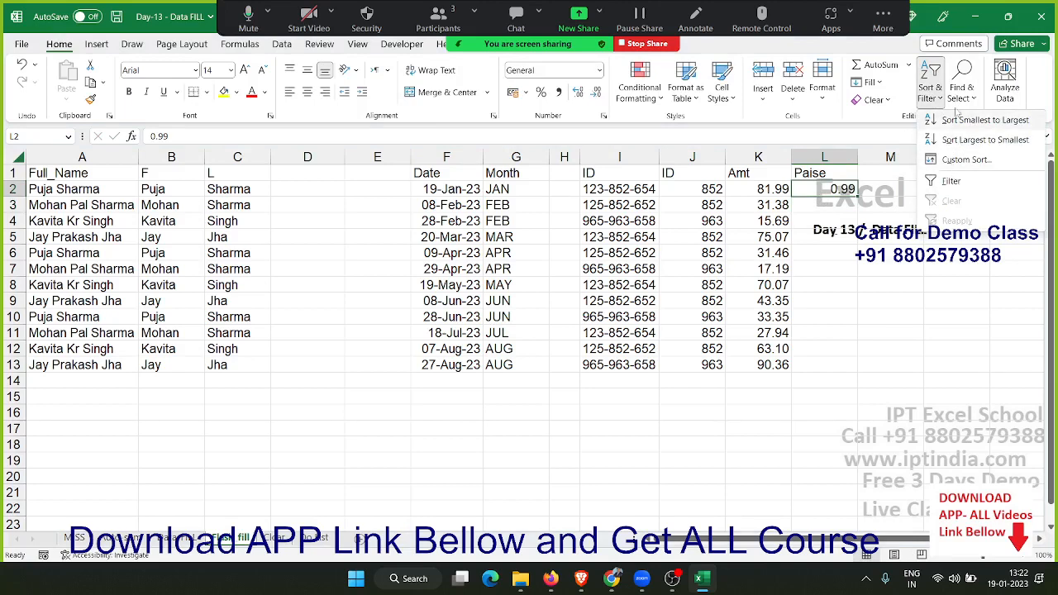
{"action": "left_click", "coordinate": [876, 85]}
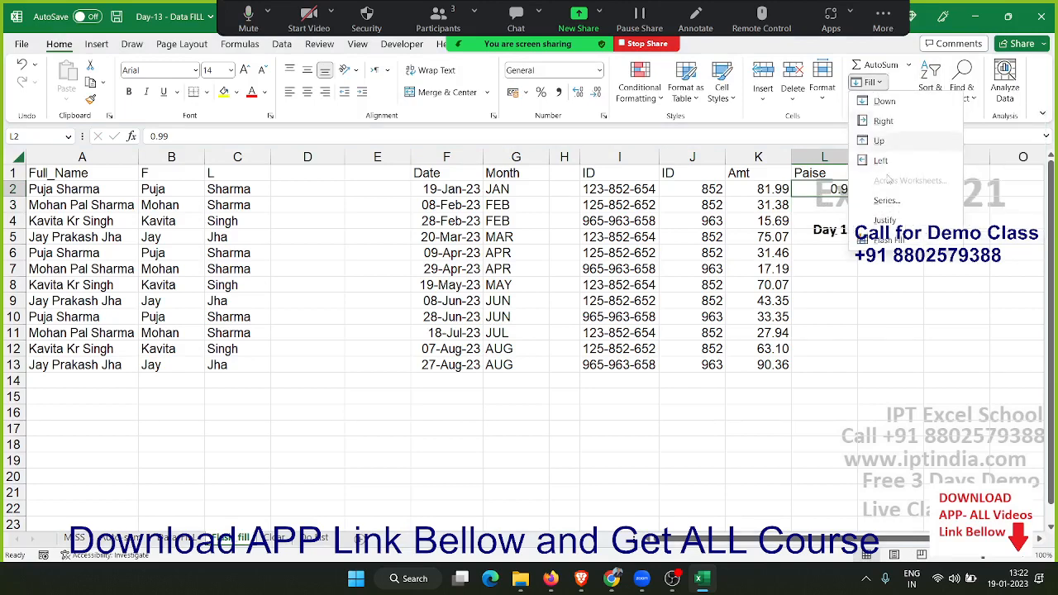
{"action": "left_click", "coordinate": [900, 241]}
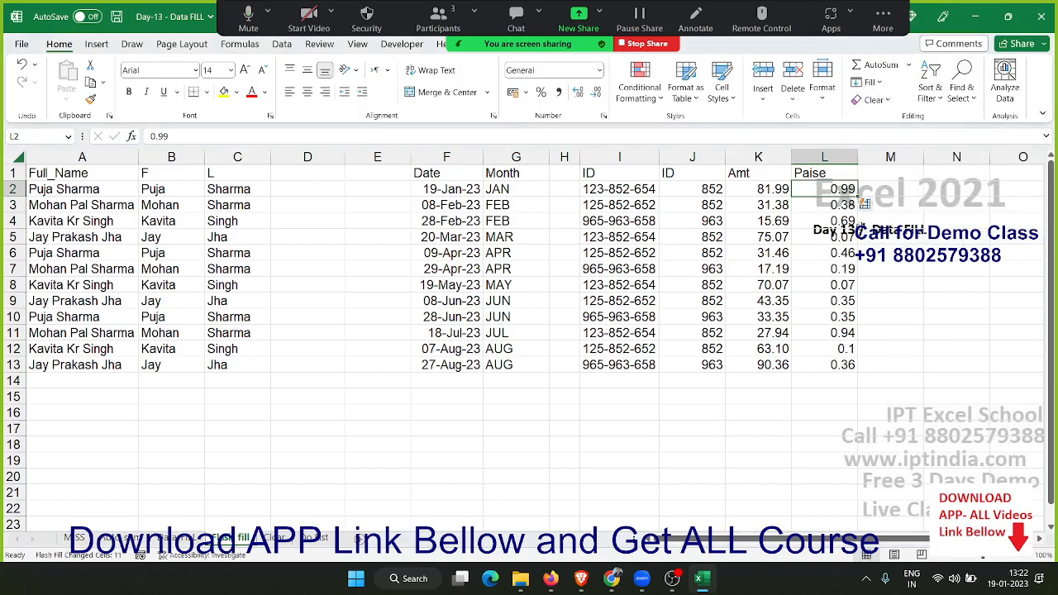
{"action": "left_click_drag", "start_coordinate": [830, 189], "coordinate": [826, 364]}
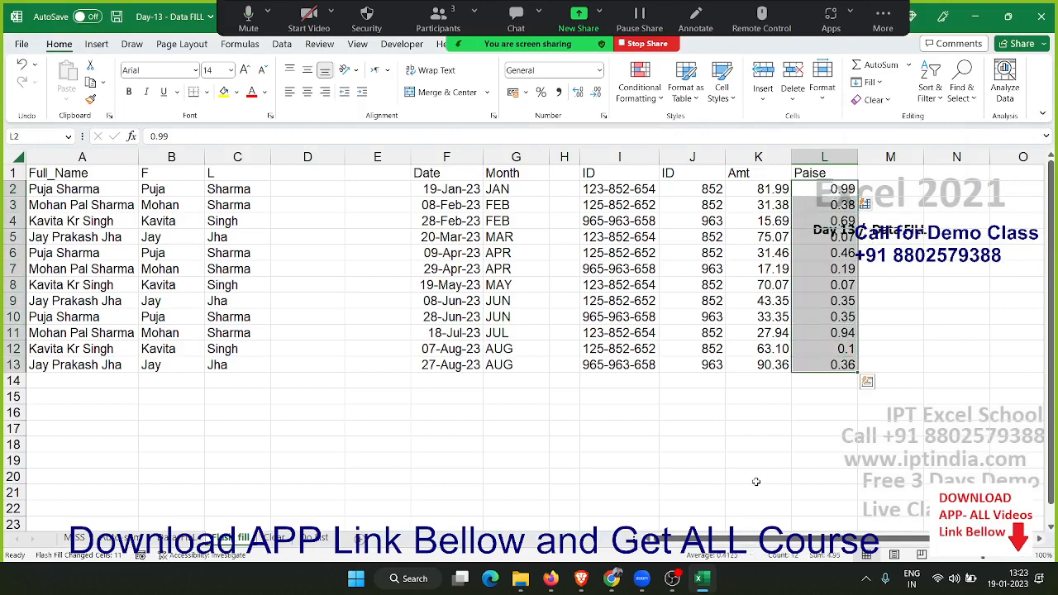
{"action": "left_click", "coordinate": [584, 461]}
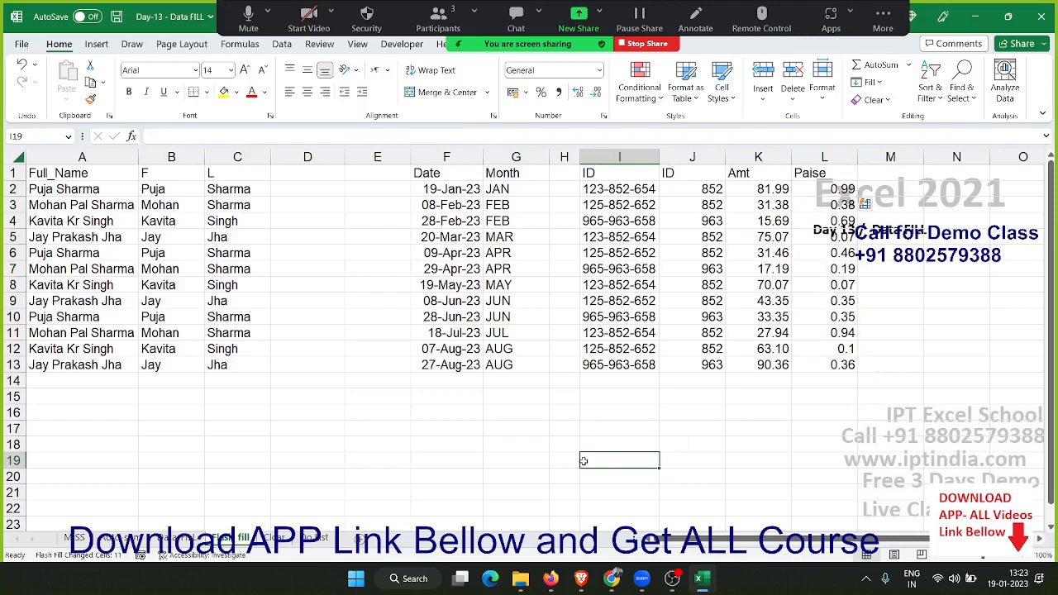
{"action": "left_click", "coordinate": [274, 539]}
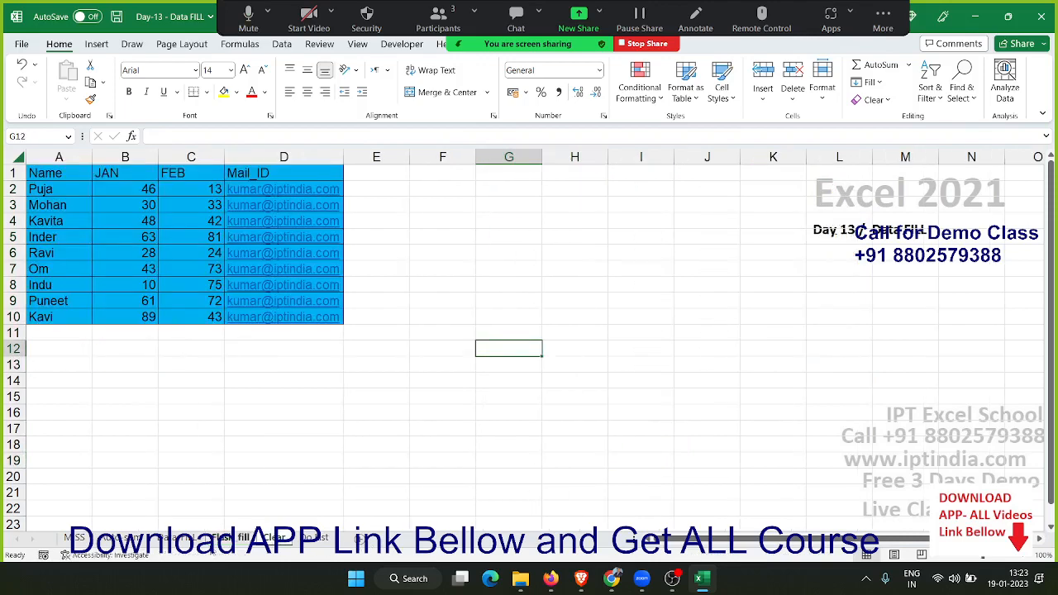
{"action": "left_click", "coordinate": [232, 538]}
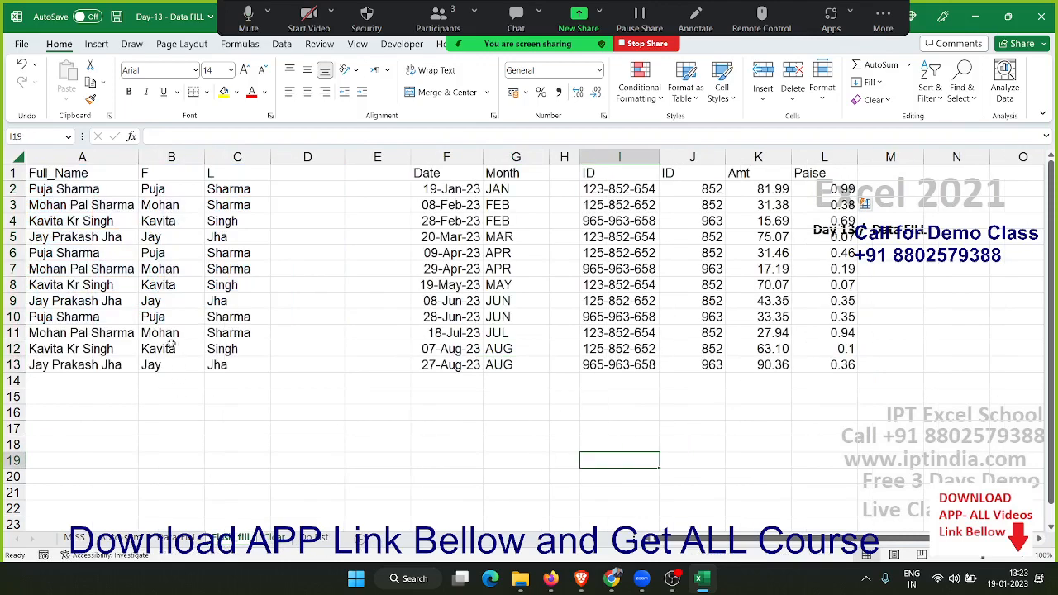
{"action": "left_click", "coordinate": [159, 195]}
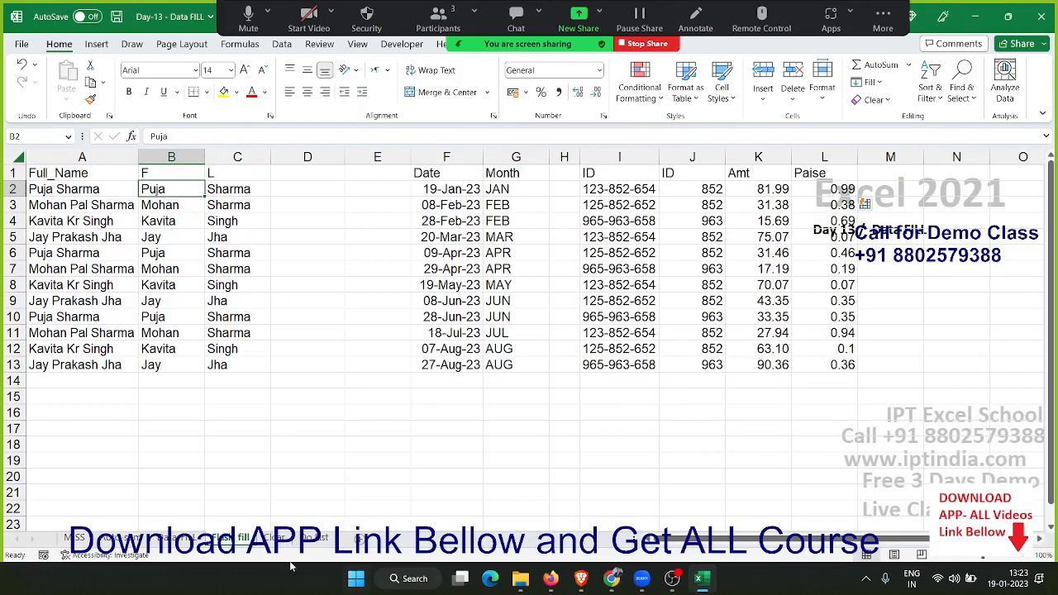
Switch to the Clear sheet and look over the available Clear options
{"action": "left_click", "coordinate": [272, 538]}
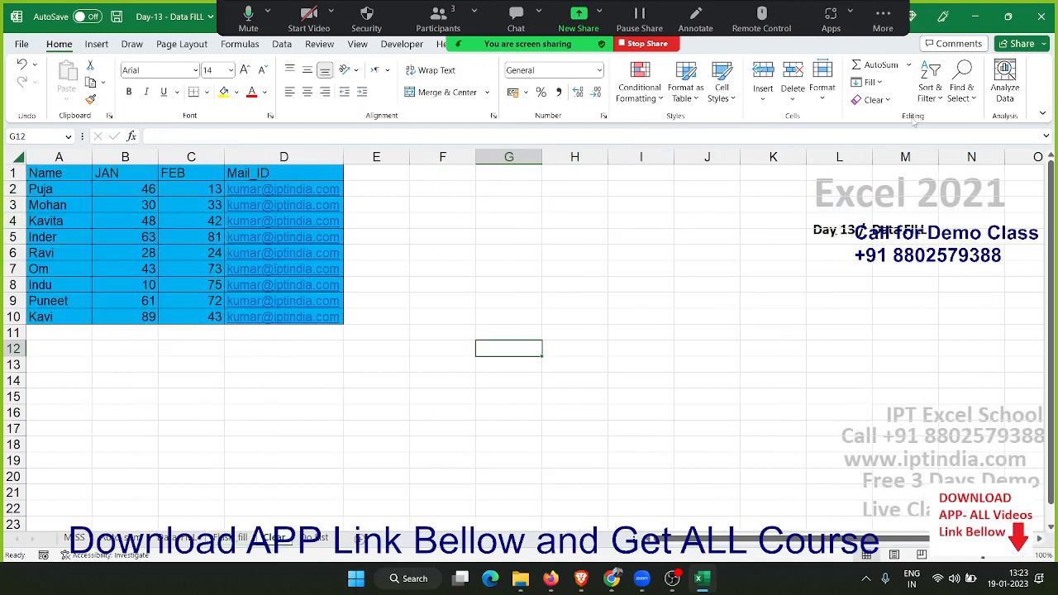
{"action": "left_click", "coordinate": [866, 101]}
{"action": "left_click", "coordinate": [865, 120]}
{"action": "left_click", "coordinate": [891, 100]}
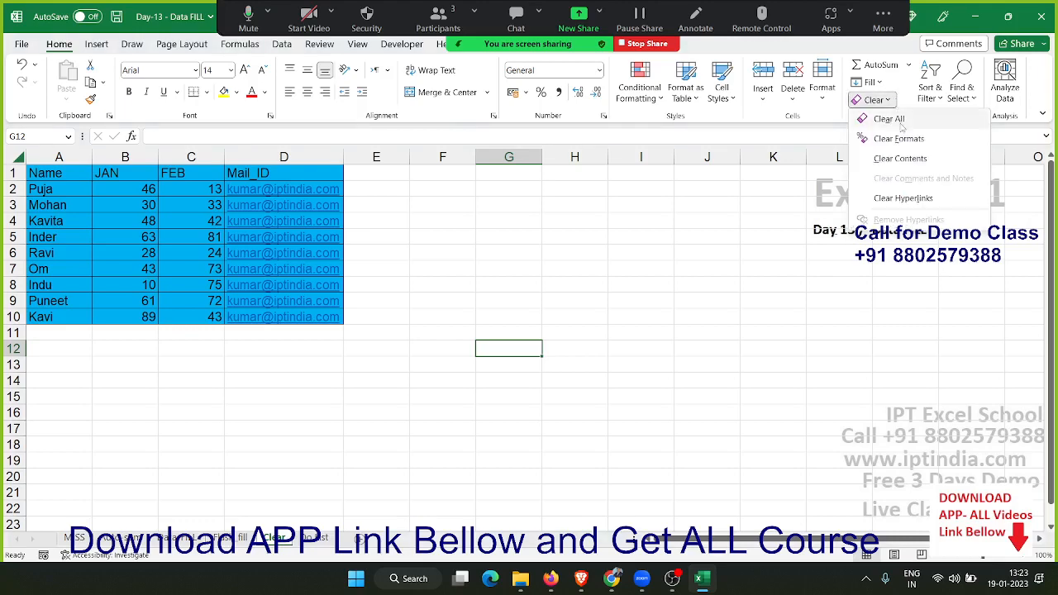
{"action": "left_click", "coordinate": [902, 126]}
{"action": "scroll", "coordinate": [842, 240], "scroll_direction": "down", "scroll_amount": 4}
{"action": "scroll", "coordinate": [843, 241], "scroll_direction": "up", "scroll_amount": 4}
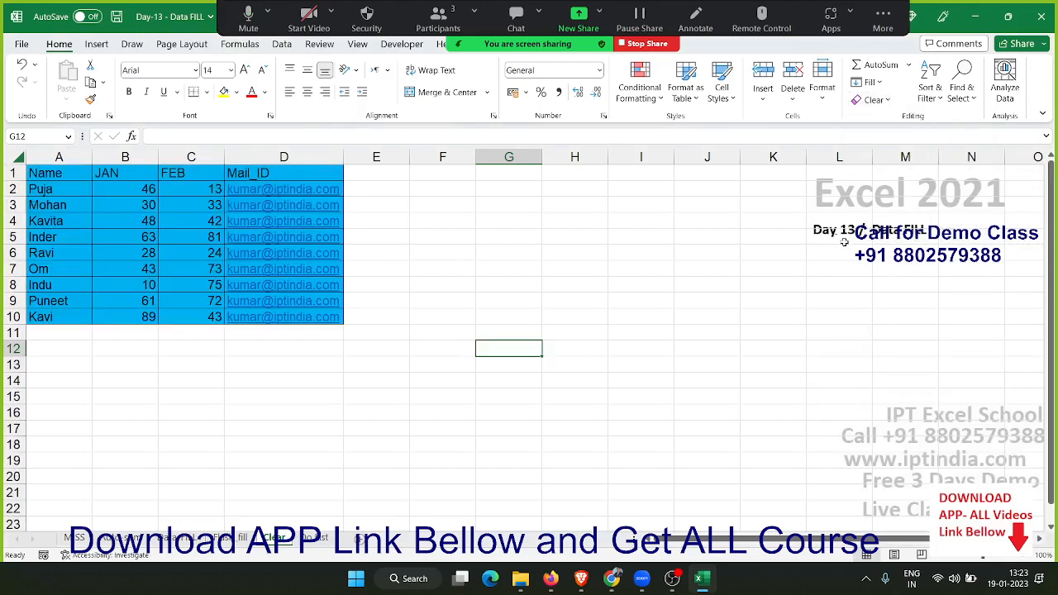
Apply Clear All to the range A1:E10 and undo it
{"action": "left_click", "coordinate": [420, 237]}
{"action": "left_click_drag", "start_coordinate": [364, 317], "coordinate": [41, 173]}
{"action": "left_click", "coordinate": [878, 100]}
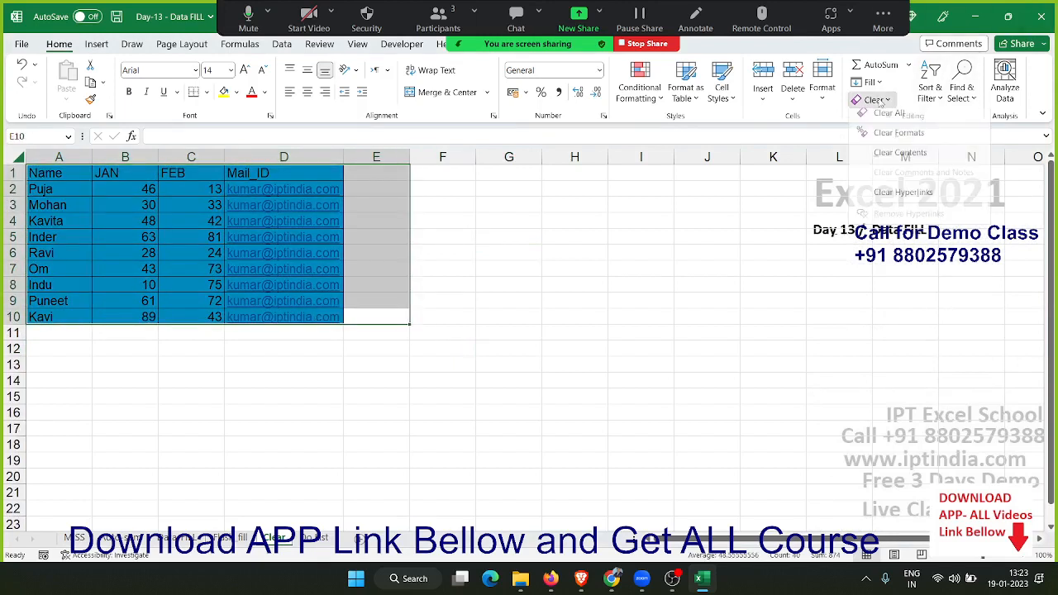
{"action": "left_click", "coordinate": [887, 119]}
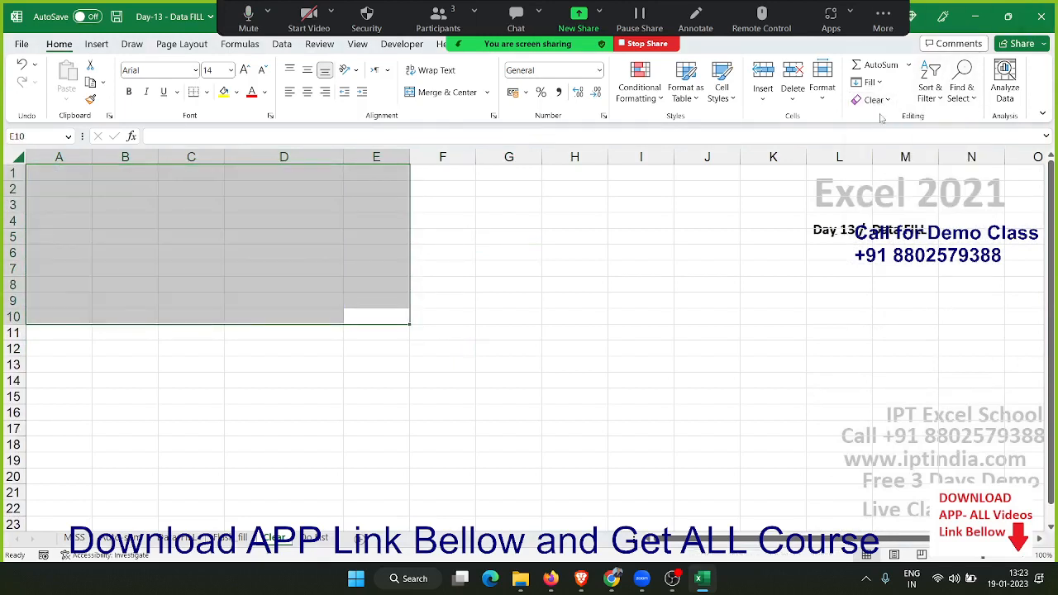
{"action": "key", "text": "ctrl+z"}
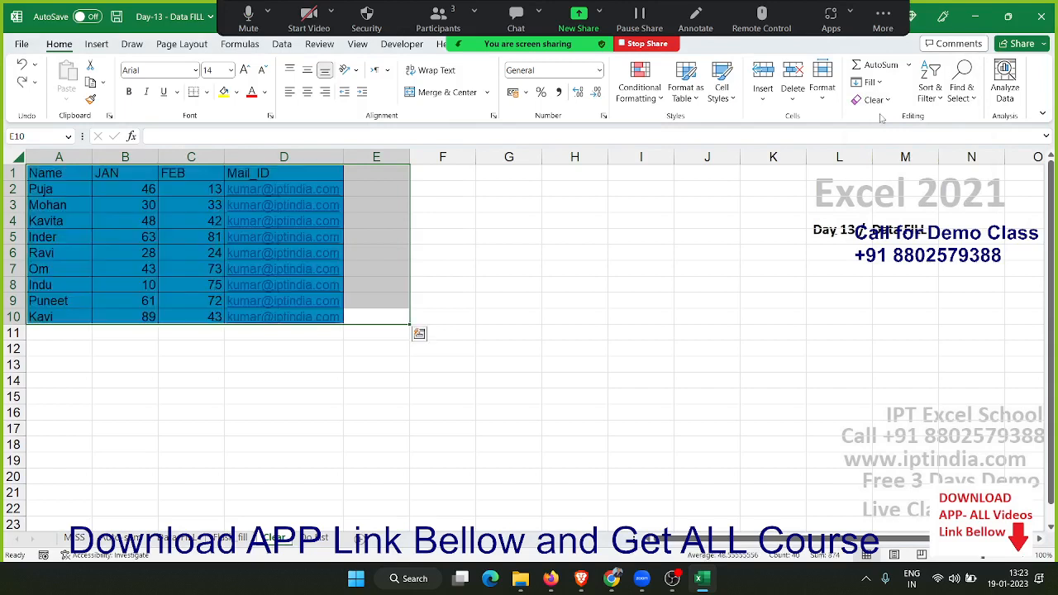
Clear only the formats from A1:E10 and undo it
{"action": "left_click", "coordinate": [875, 101]}
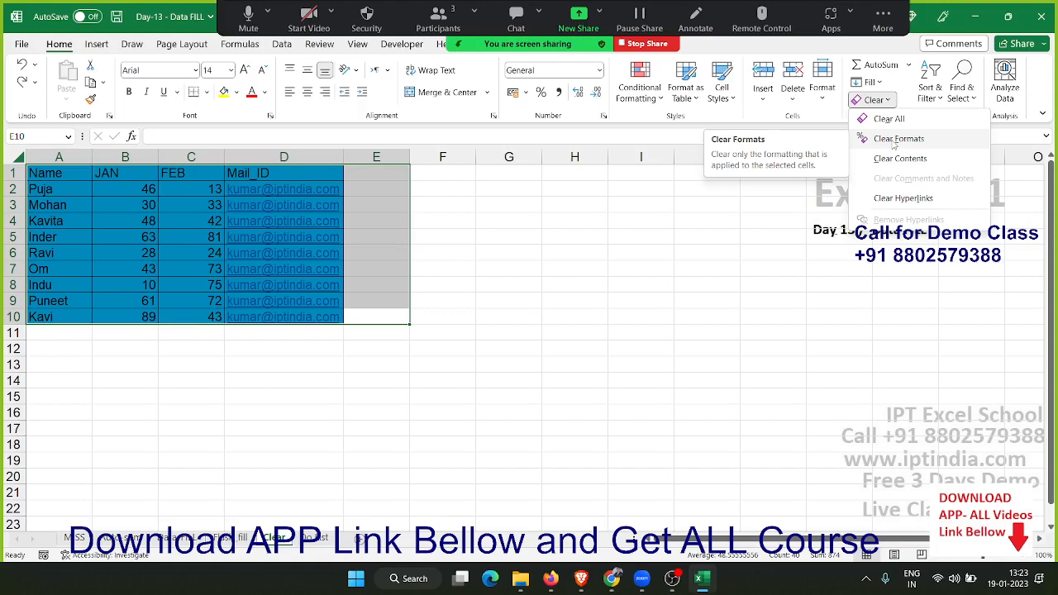
{"action": "left_click", "coordinate": [897, 139]}
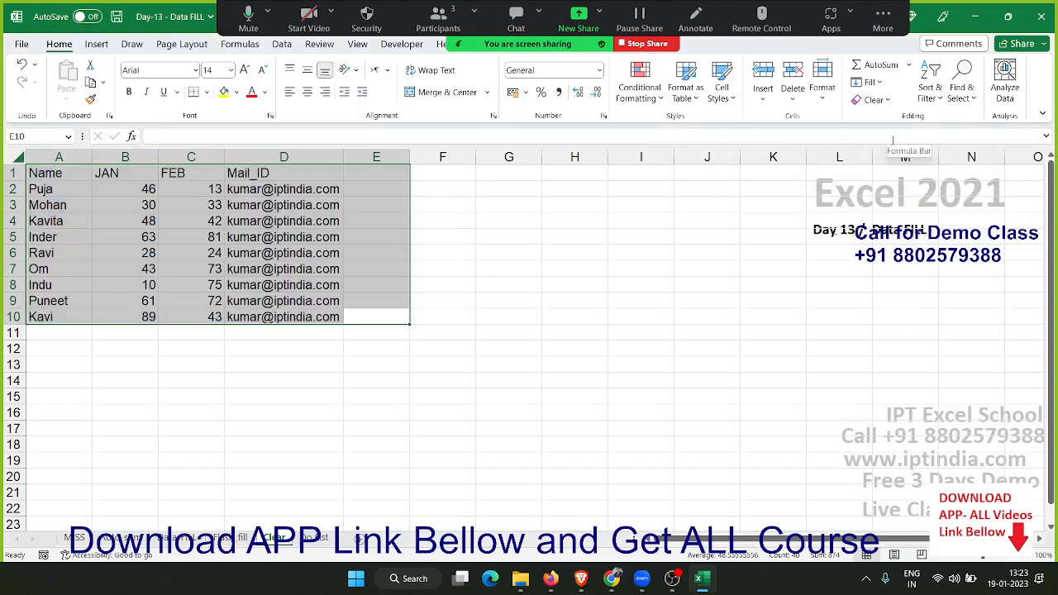
{"action": "key", "text": "ctrl+z"}
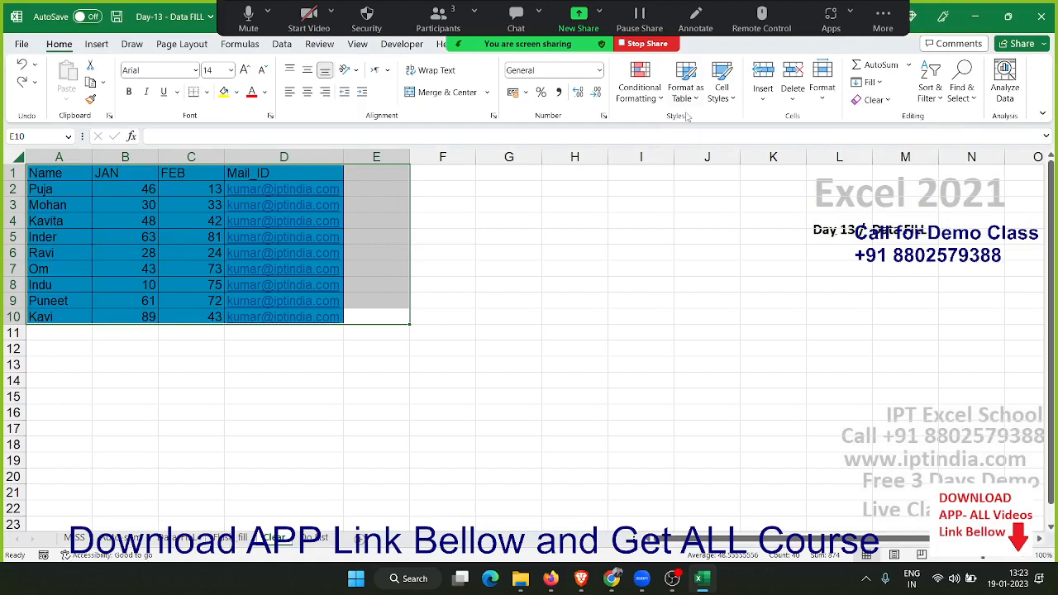
Clear only the contents of A1:E10, keeping the cell formatting
{"action": "left_click", "coordinate": [875, 99]}
{"action": "left_click", "coordinate": [900, 158]}
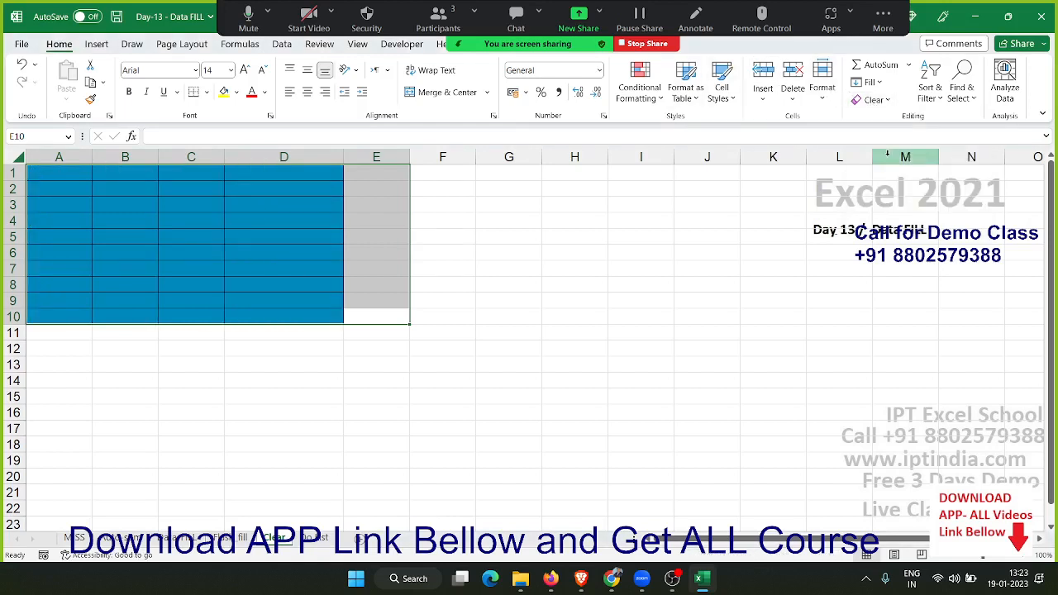
Undo the clearing of contents in A1:E10 and look over the Clear options once more
{"action": "key", "text": "ctrl+z"}
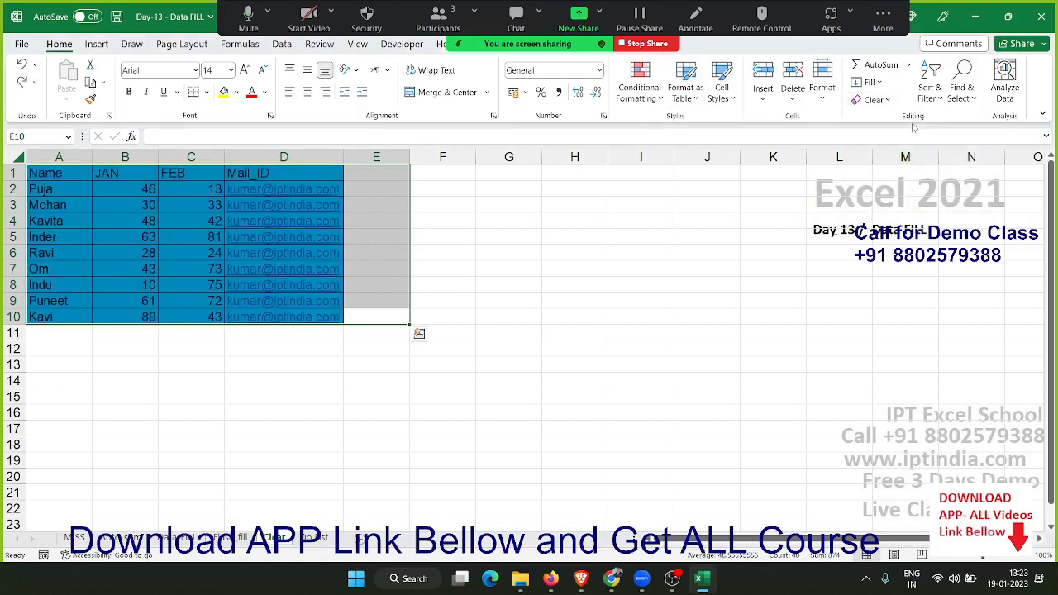
{"action": "left_click", "coordinate": [873, 100]}
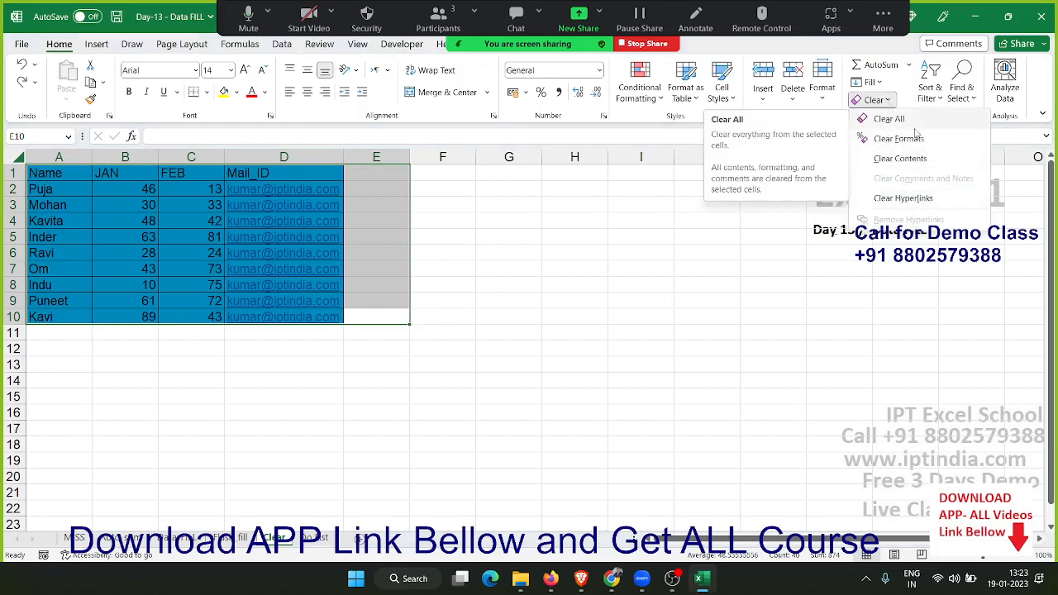
{"action": "left_click", "coordinate": [432, 454]}
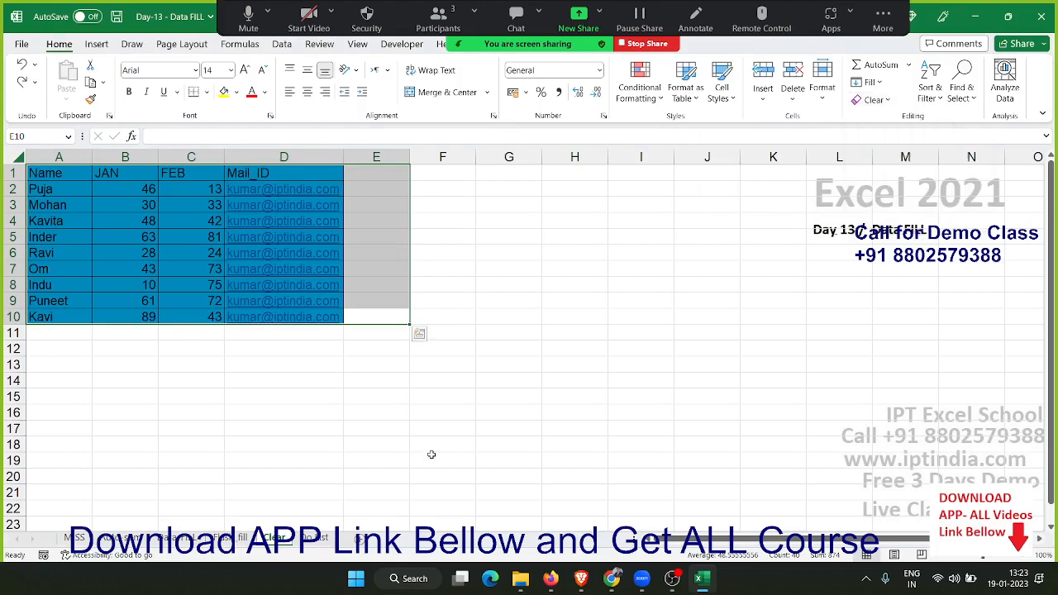
Switch to the last sheet, after Clear, and review the Flash Fill practice question Q1
{"action": "left_click", "coordinate": [314, 538]}
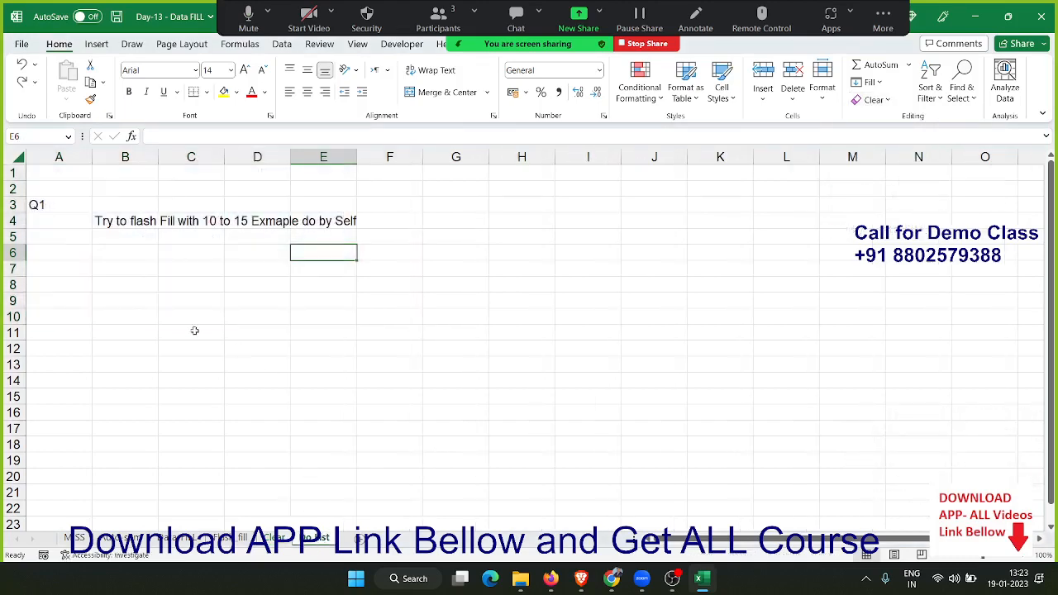
{"action": "left_click", "coordinate": [167, 224]}
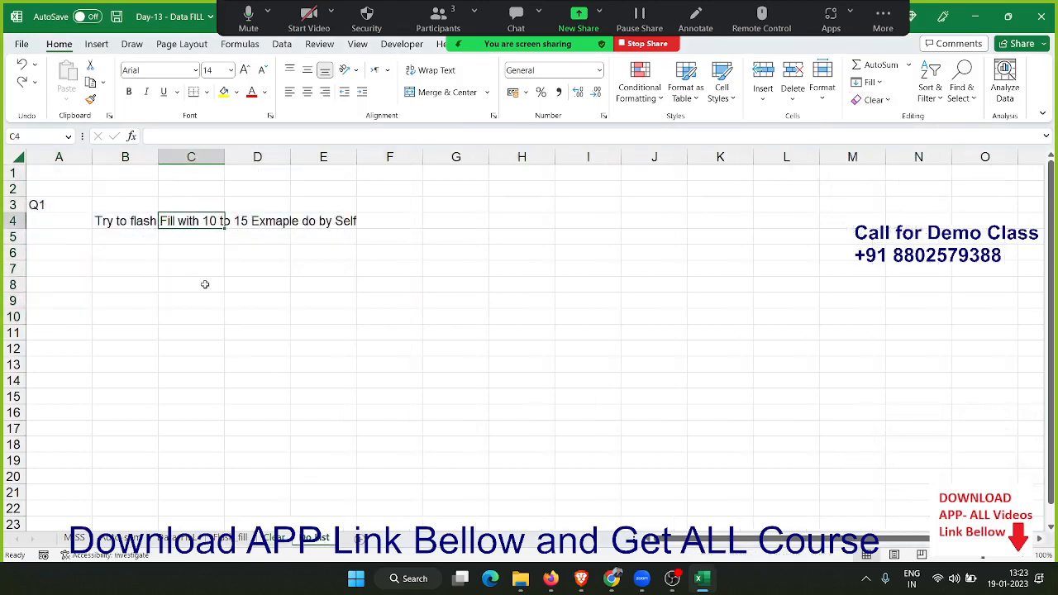
{"action": "left_click", "coordinate": [312, 287]}
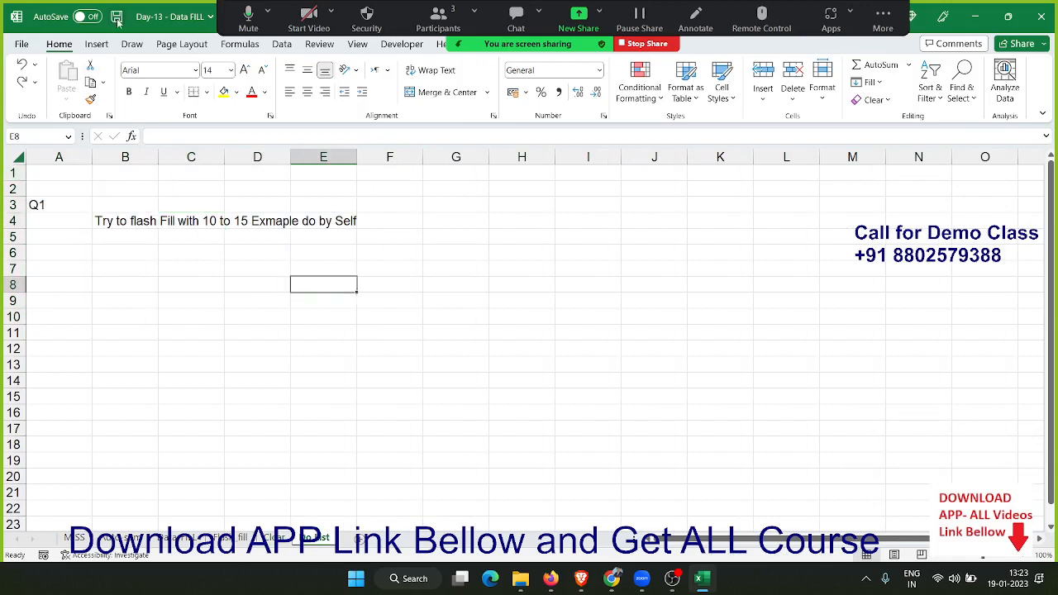